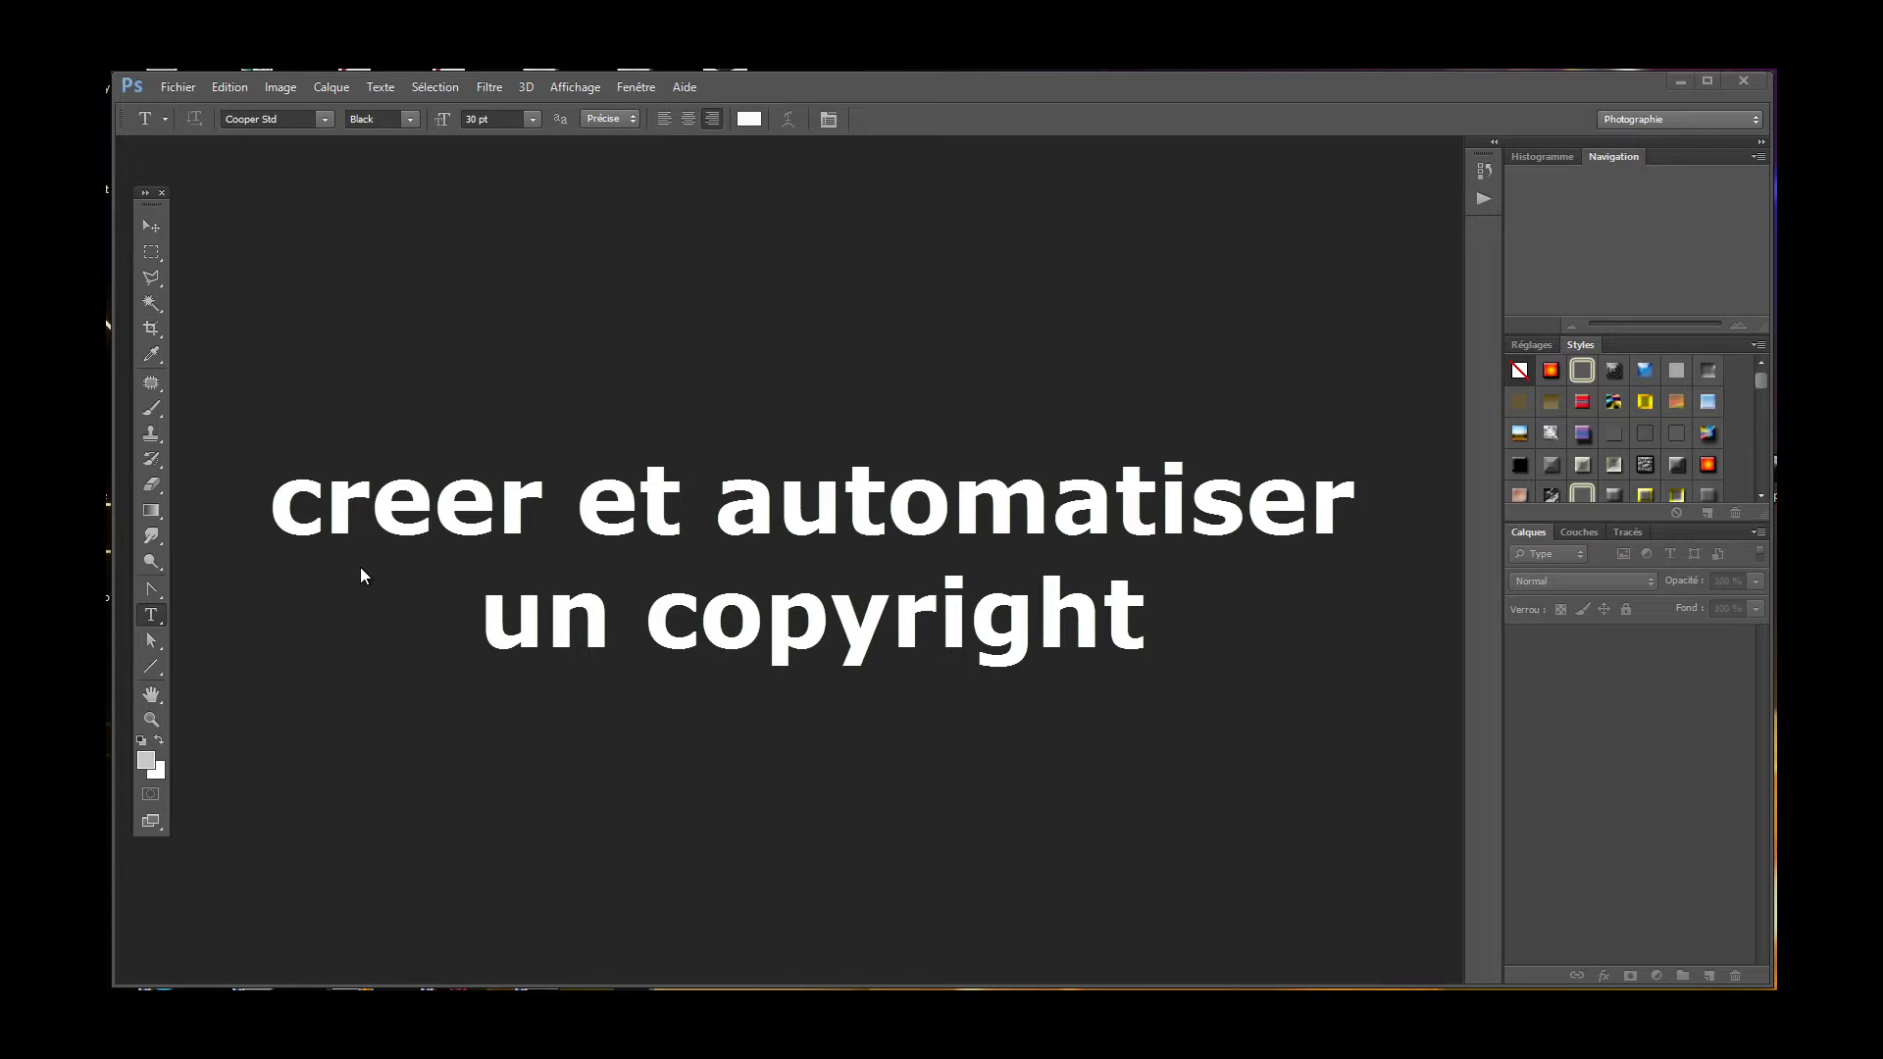
Create a new transparent-background A4 document (210 × 297 mm, 300 pixels/inch).
{"action": "left_click", "coordinate": [168, 88]}
{"action": "left_click", "coordinate": [196, 108]}
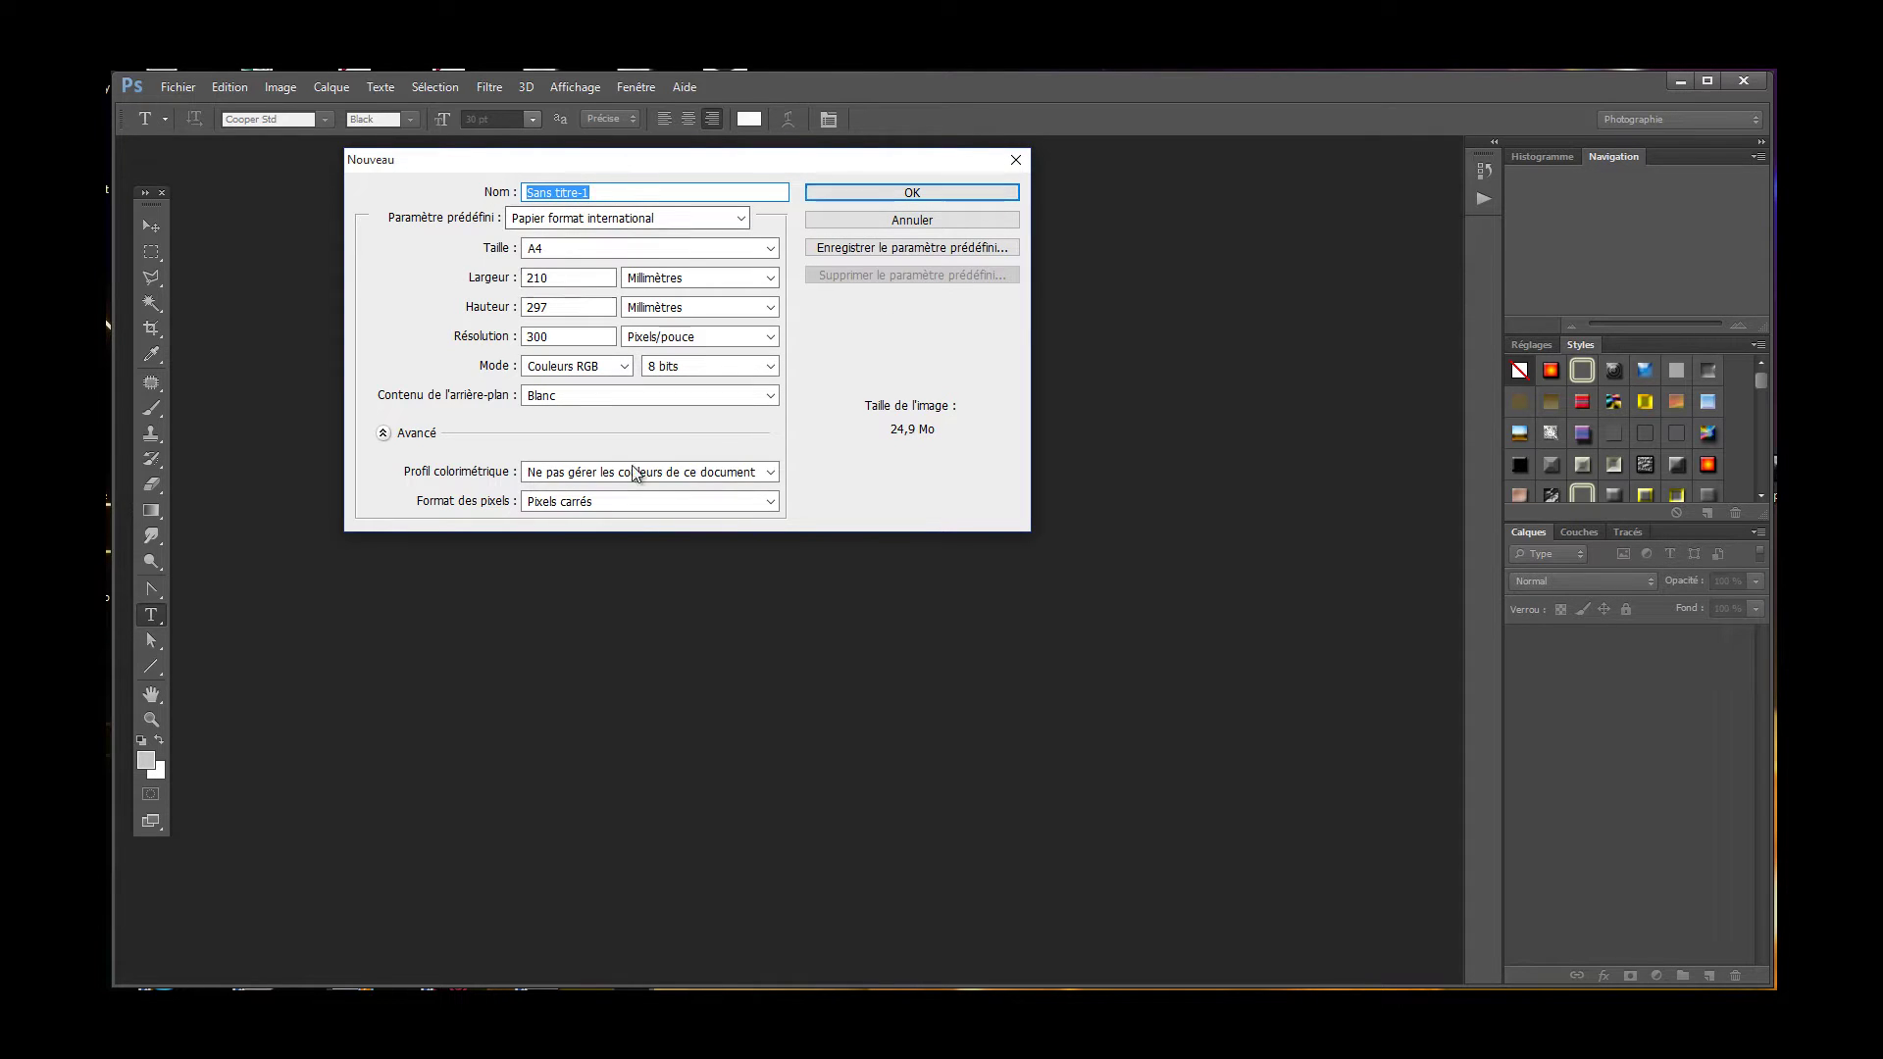
{"action": "left_click", "coordinate": [772, 395]}
{"action": "left_click", "coordinate": [557, 447]}
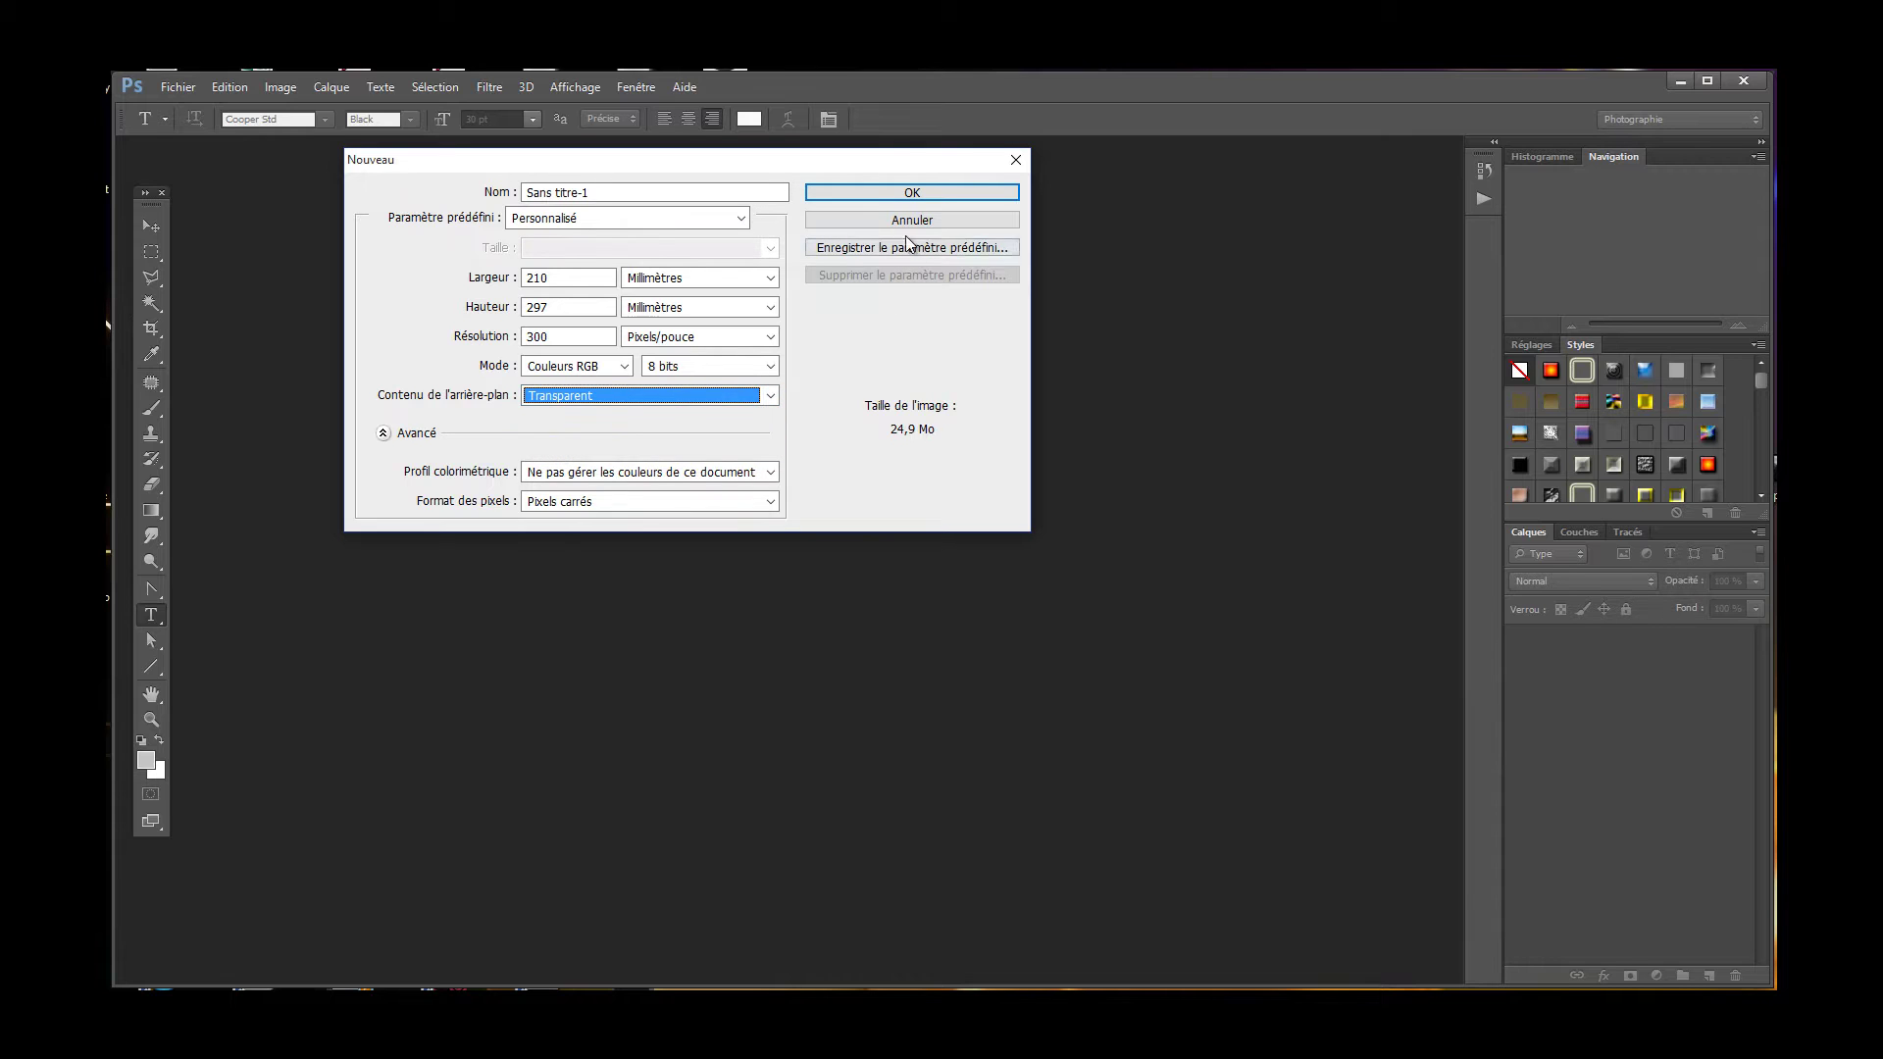
{"action": "left_click", "coordinate": [883, 191]}
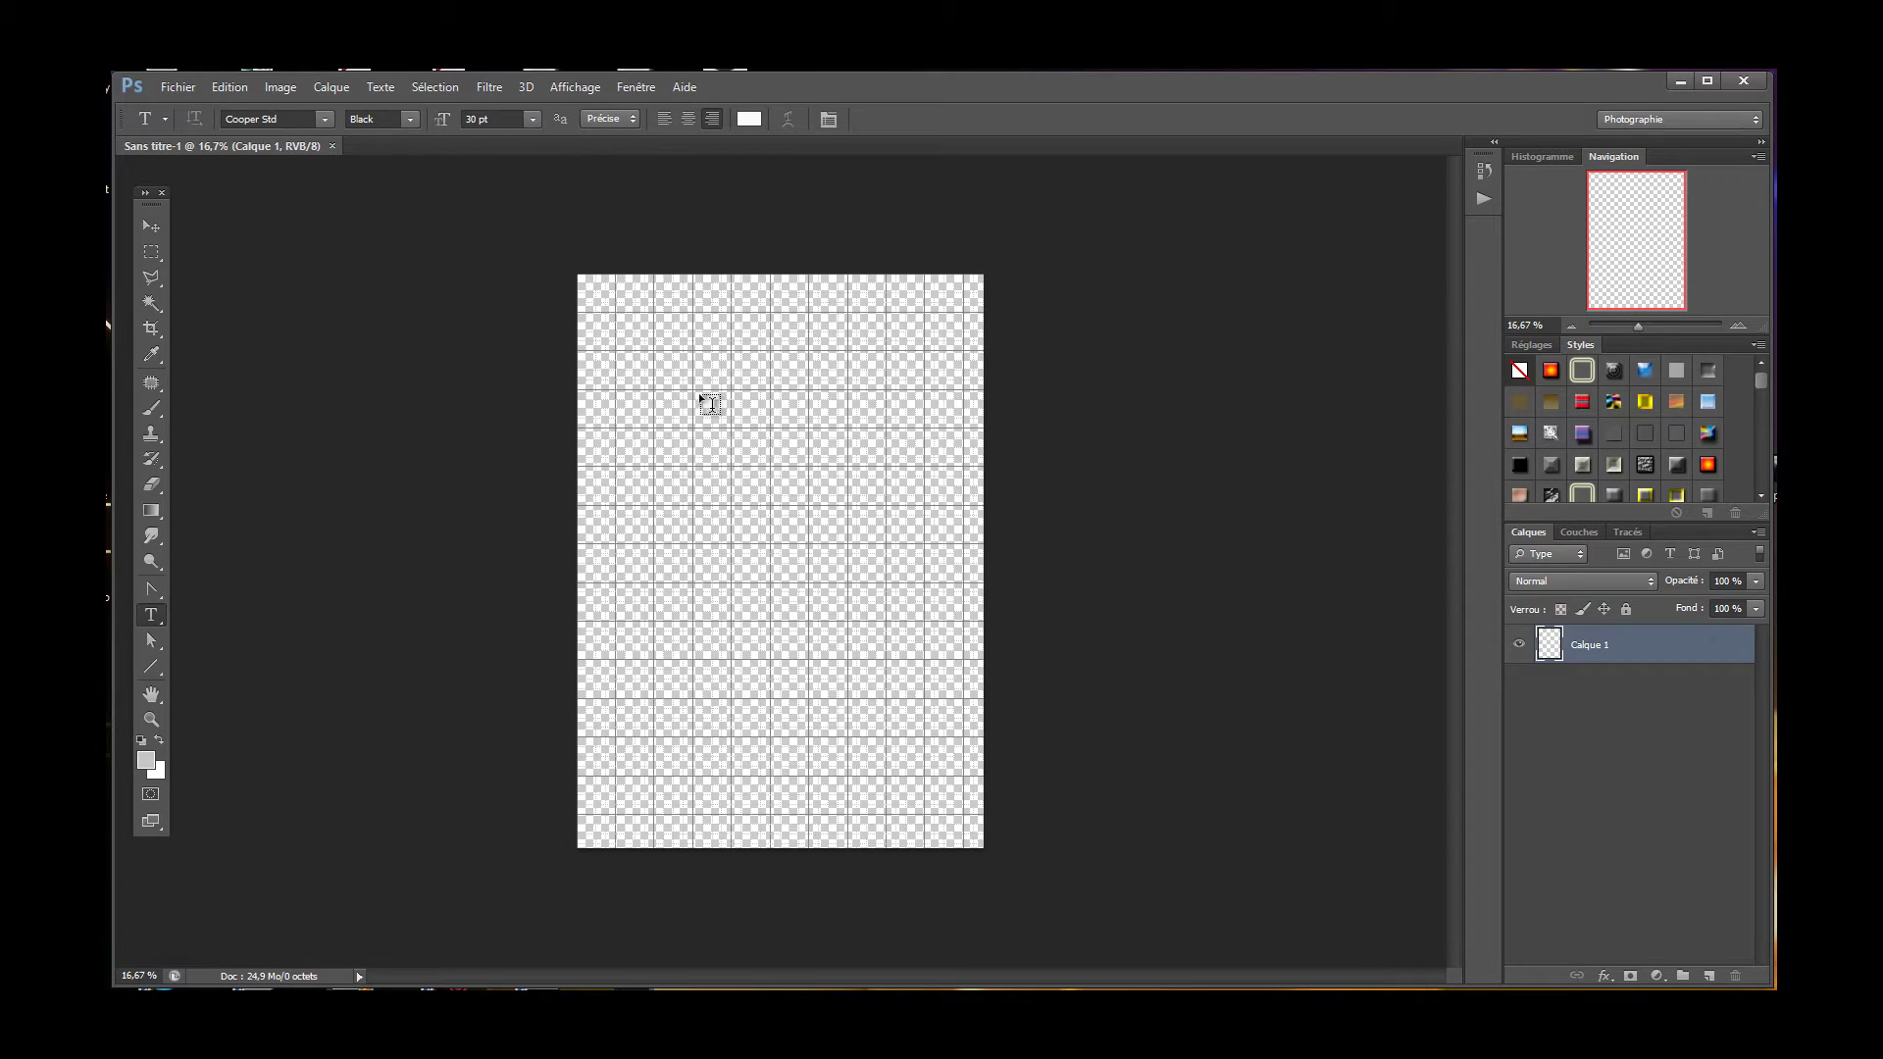
Add the text '2015 ceci est un copyright' and place a new empty layer beneath it.
{"action": "left_click", "coordinate": [665, 634]}
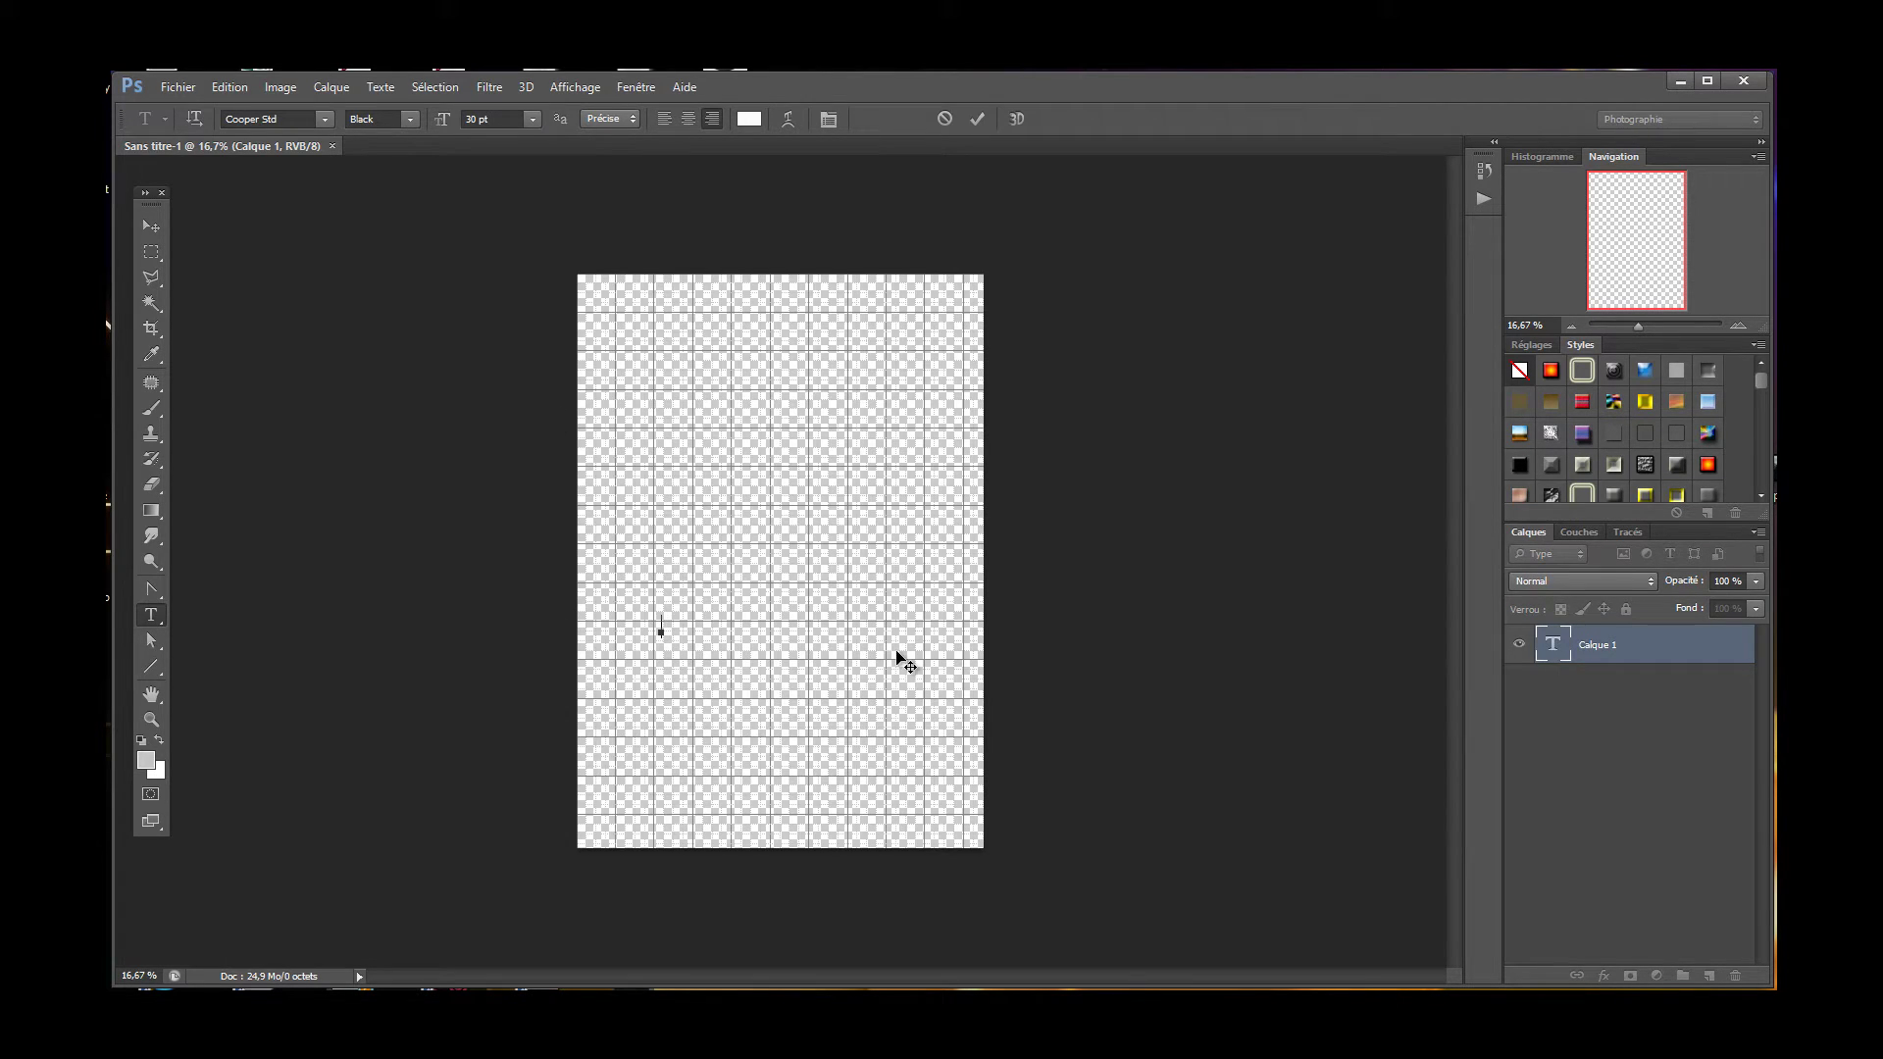
{"action": "type", "text": "Texte"}
{"action": "type", "text": "s"}
{"action": "type", "text": " d"}
{"action": "type", "text": "e"}
{"action": "type", "text": "s"}
{"action": "type", "text": "tex"}
{"action": "type", "text": "te de te"}
{"action": "type", "text": "x"}
{"action": "type", "text": "t"}
{"action": "type", "text": " de"}
{"action": "left_click", "coordinate": [978, 119]}
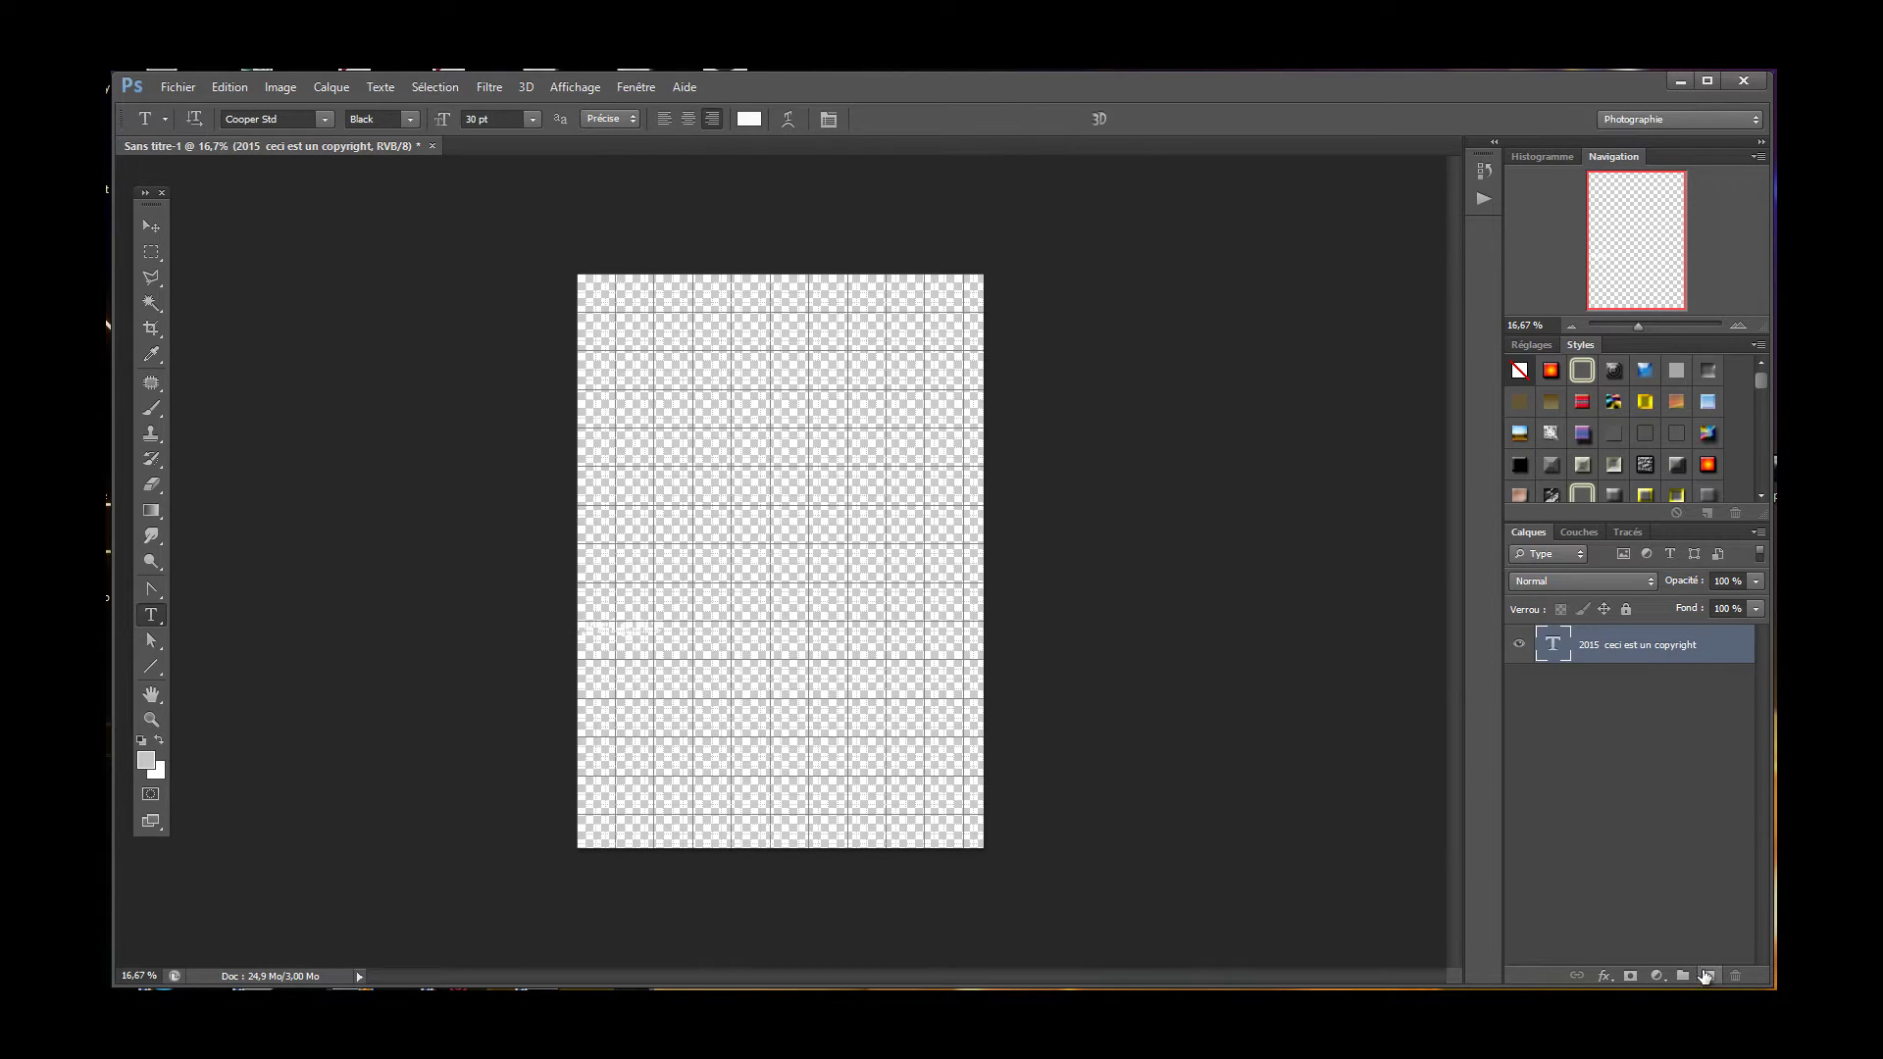
{"action": "left_click", "coordinate": [1705, 976]}
{"action": "left_click_drag", "start_coordinate": [1628, 645], "coordinate": [1630, 761]}
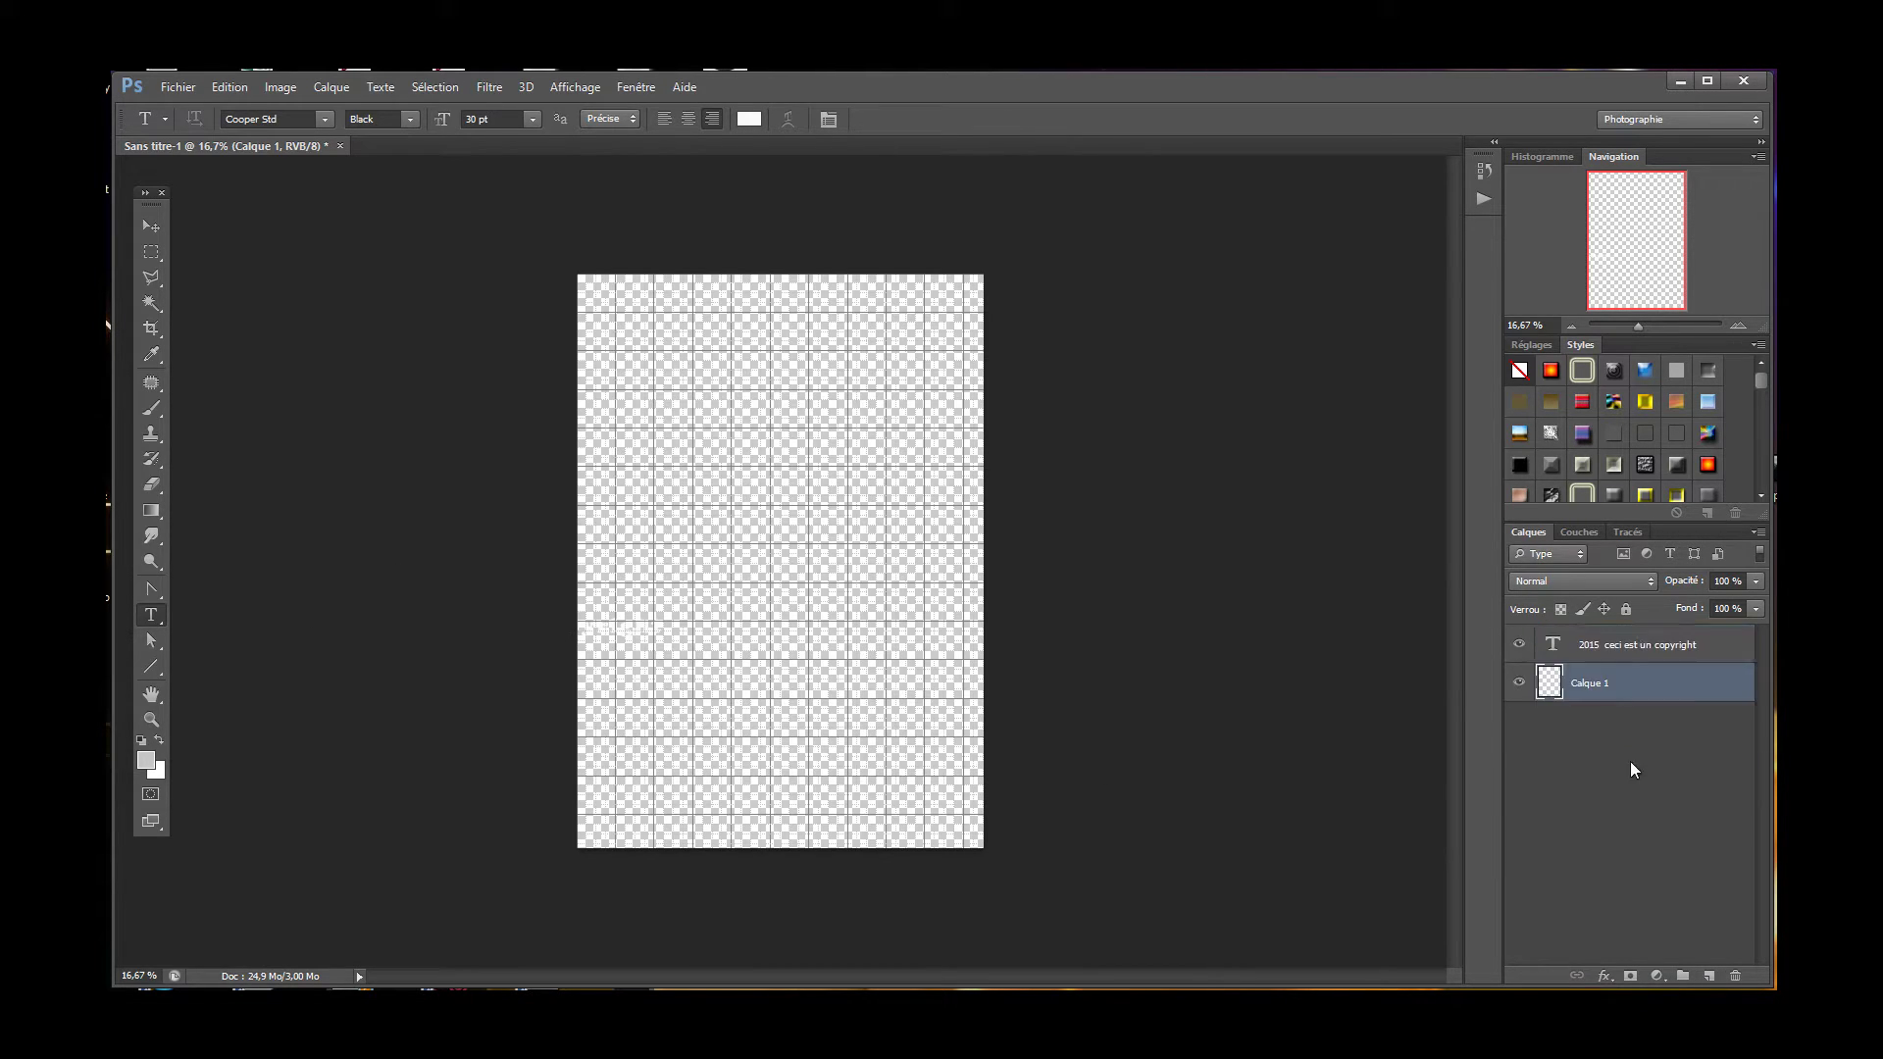
Fill Calque 1 with red #db1717 behind the text and hide the grid overlay.
{"action": "left_click", "coordinate": [147, 760]}
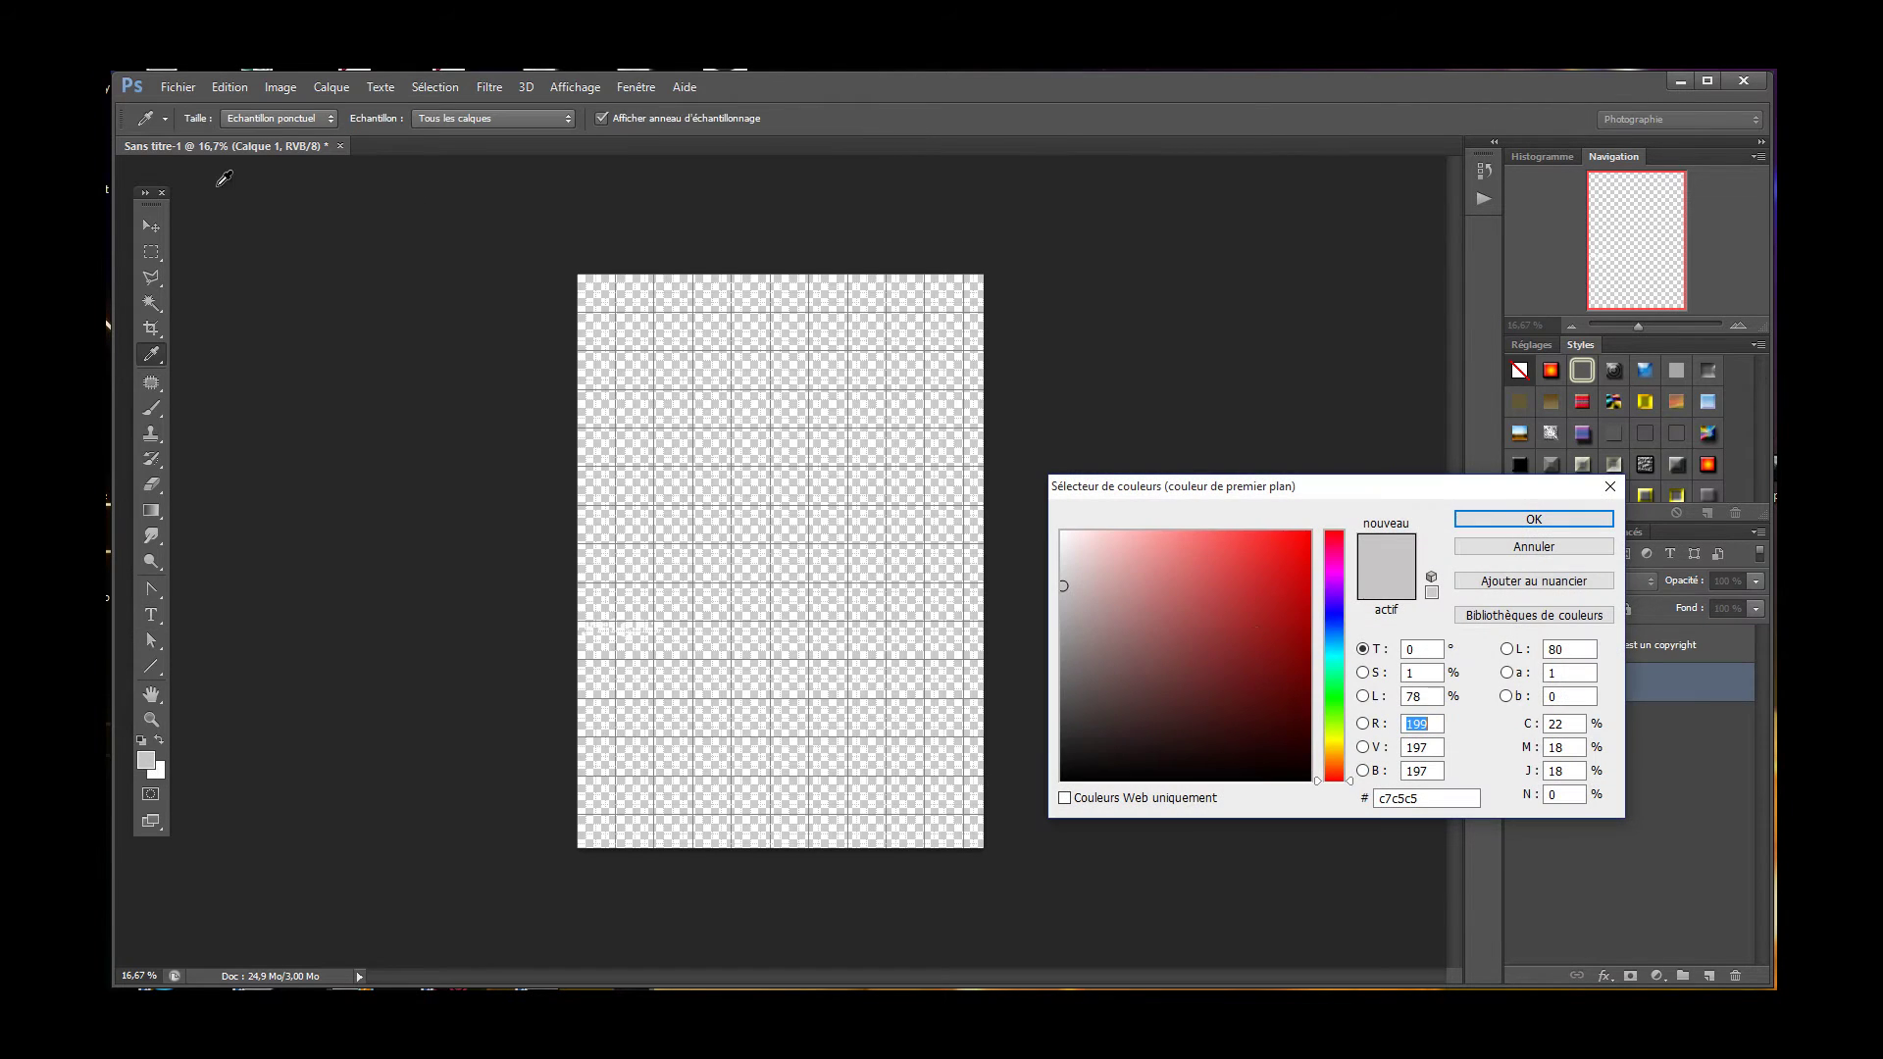
{"action": "left_click", "coordinate": [1282, 563]}
{"action": "left_click", "coordinate": [1534, 519]}
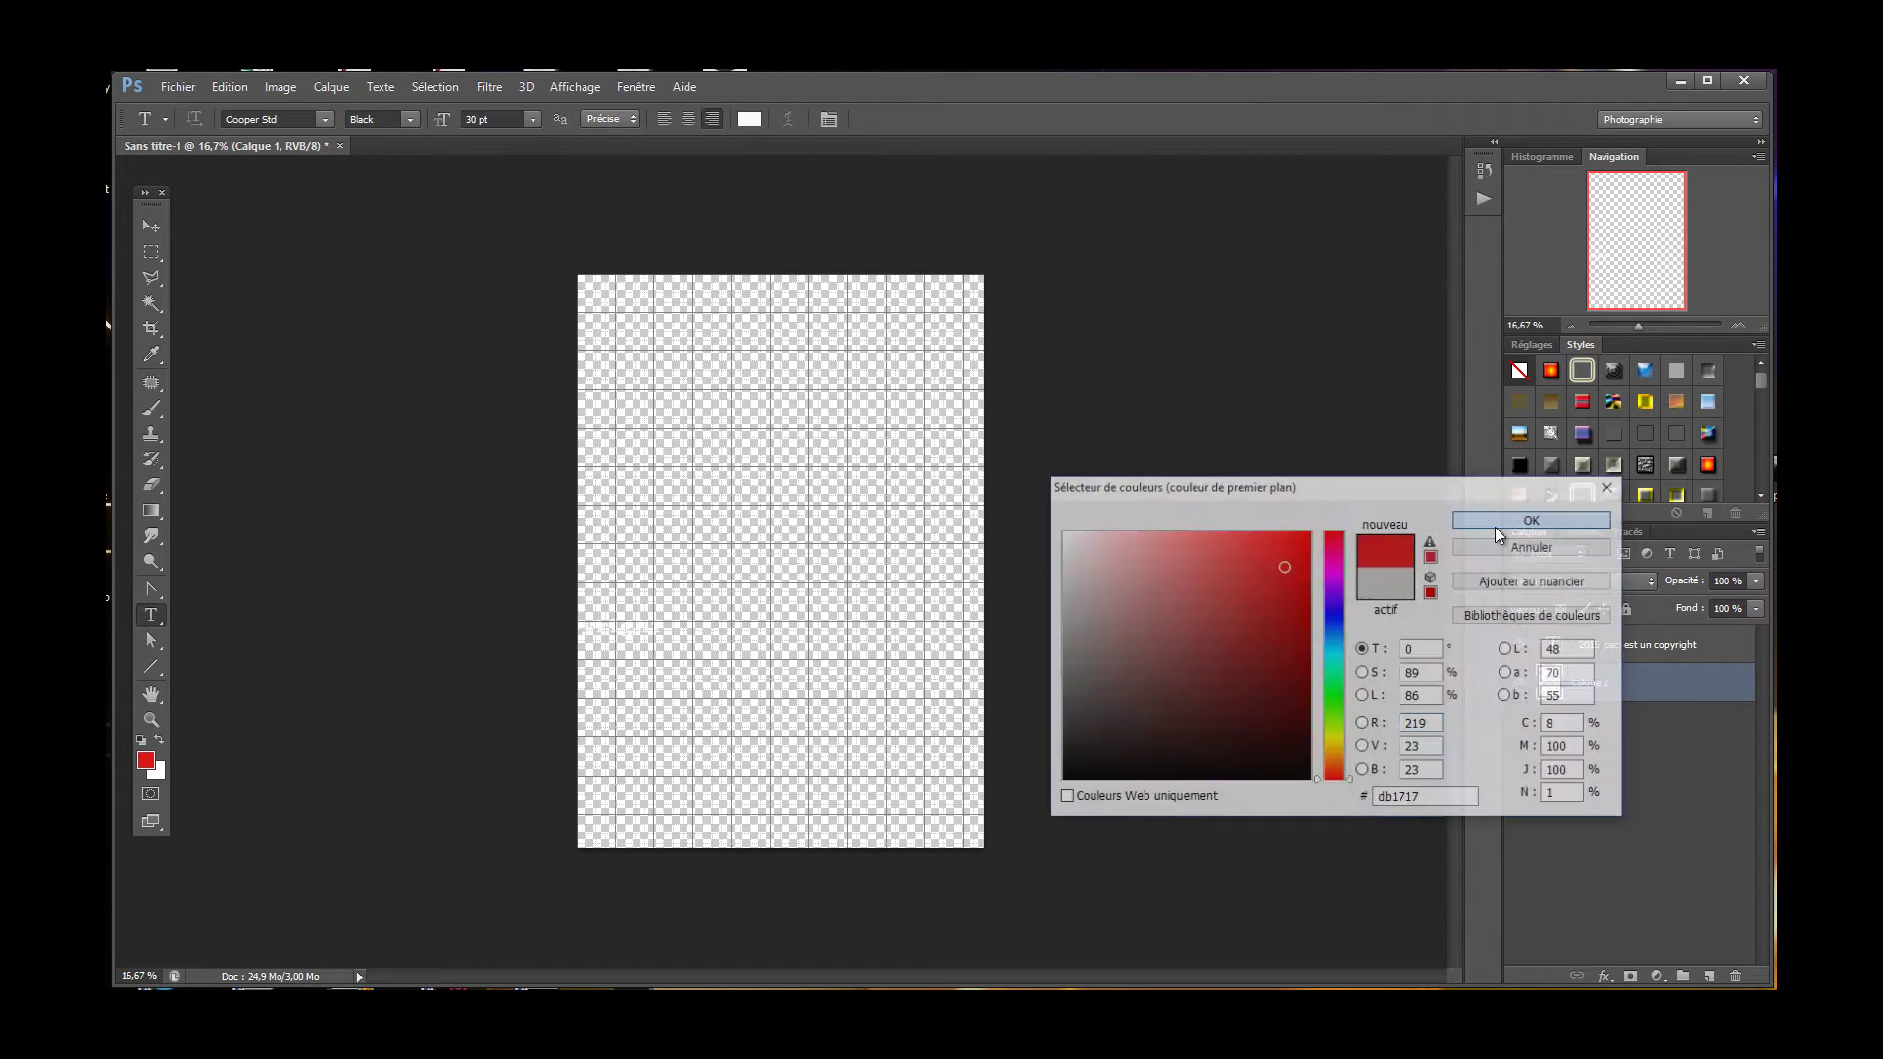
{"action": "left_click", "coordinate": [232, 86]}
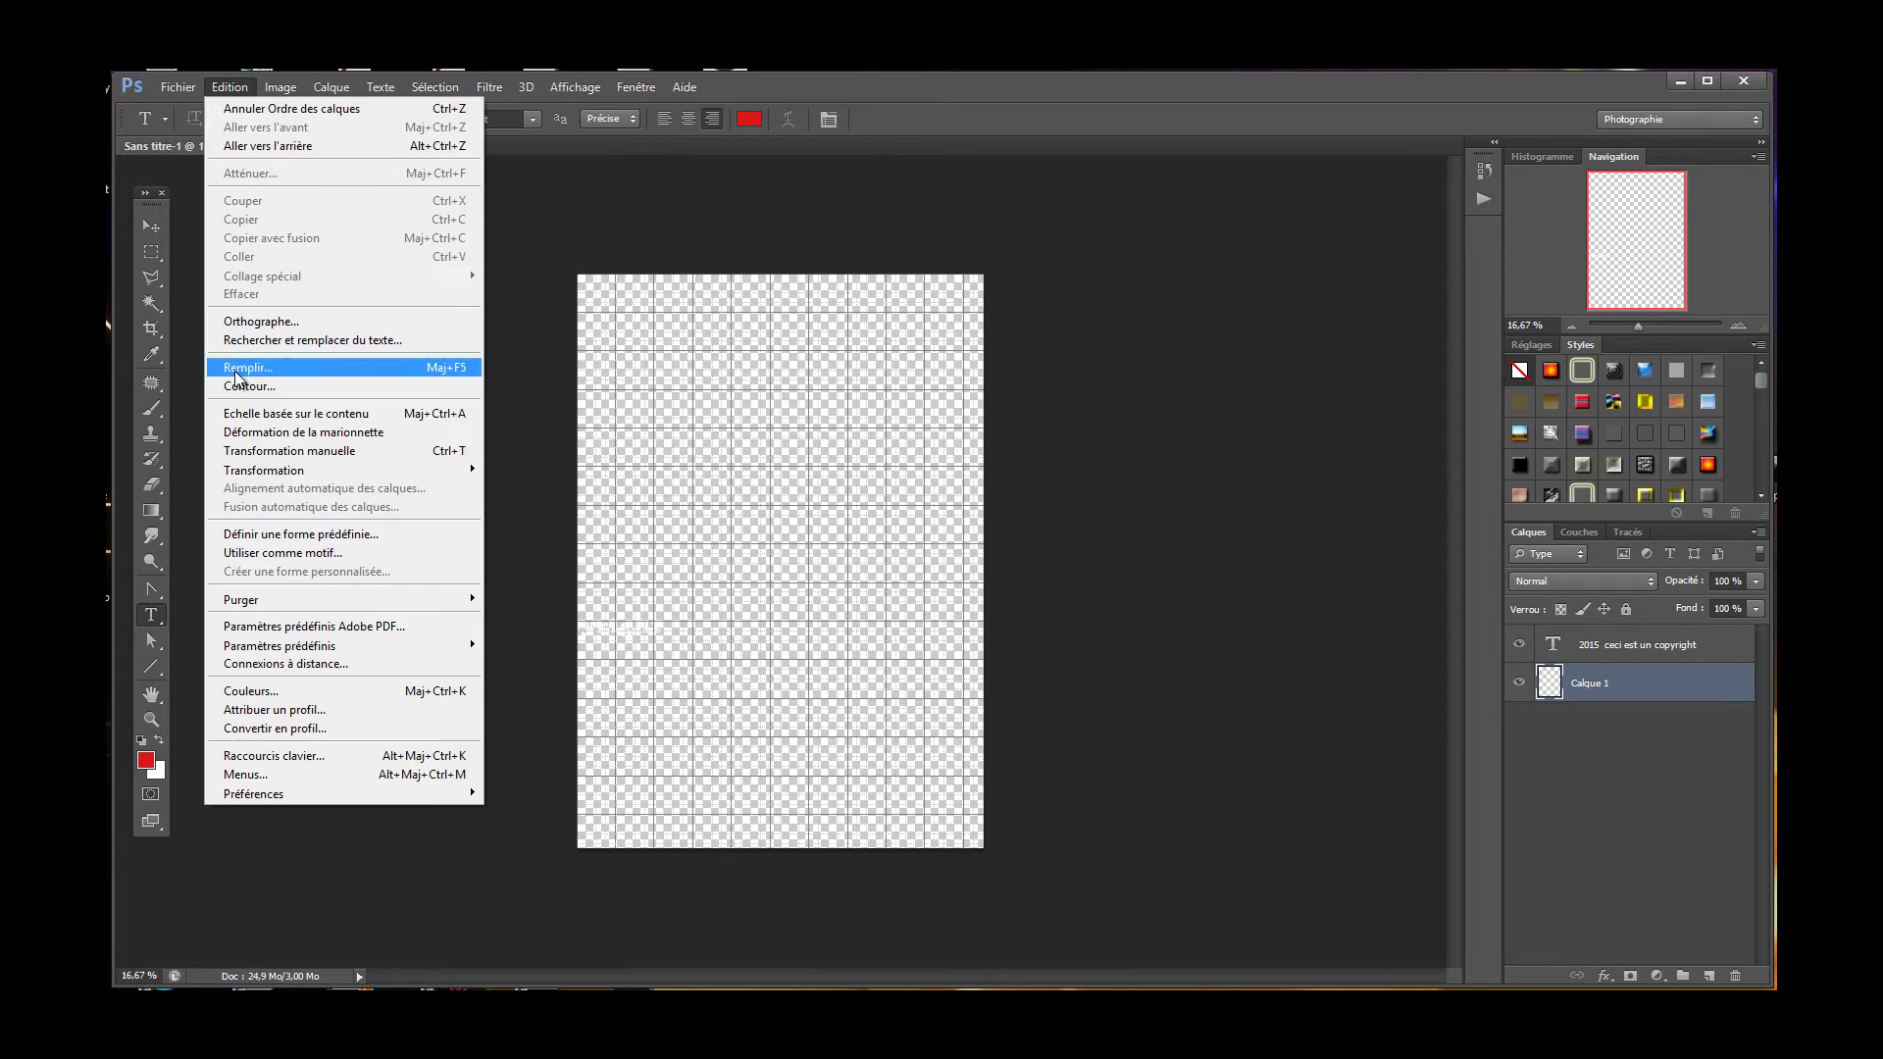
{"action": "left_click", "coordinate": [236, 375]}
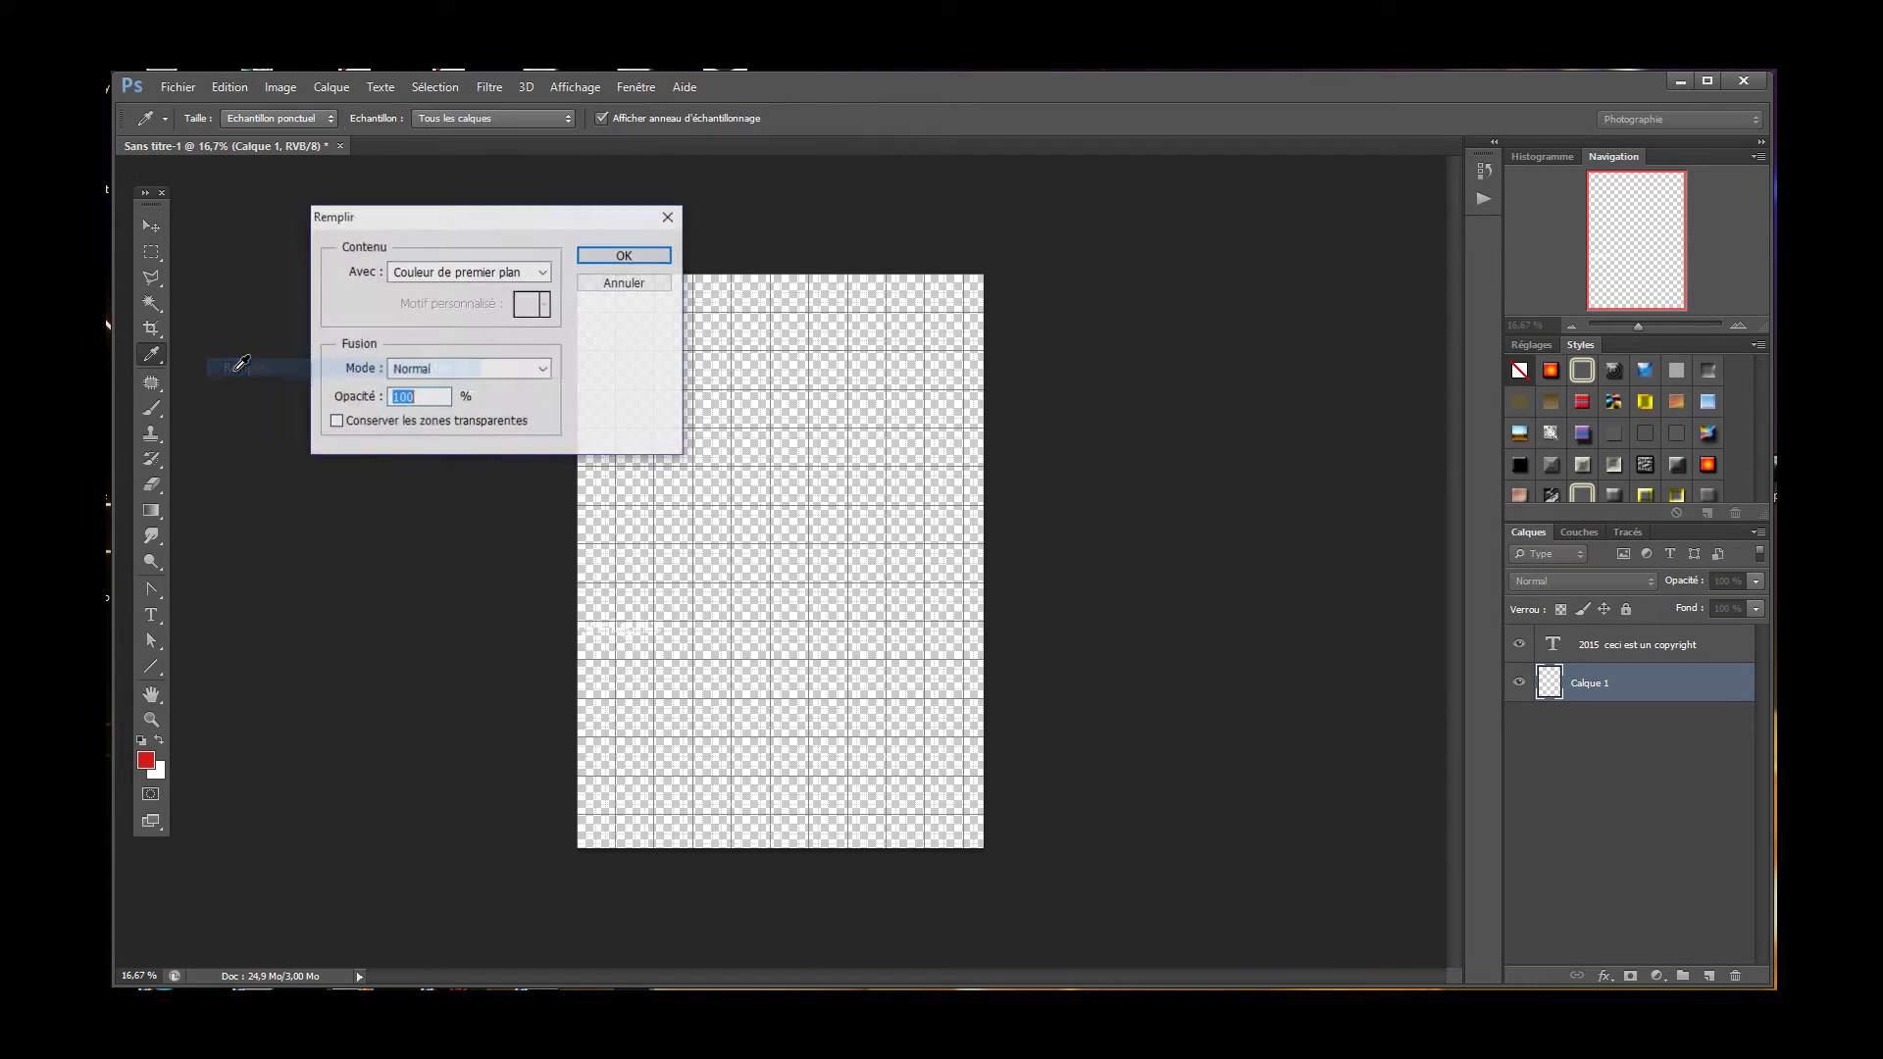
{"action": "left_click", "coordinate": [622, 253]}
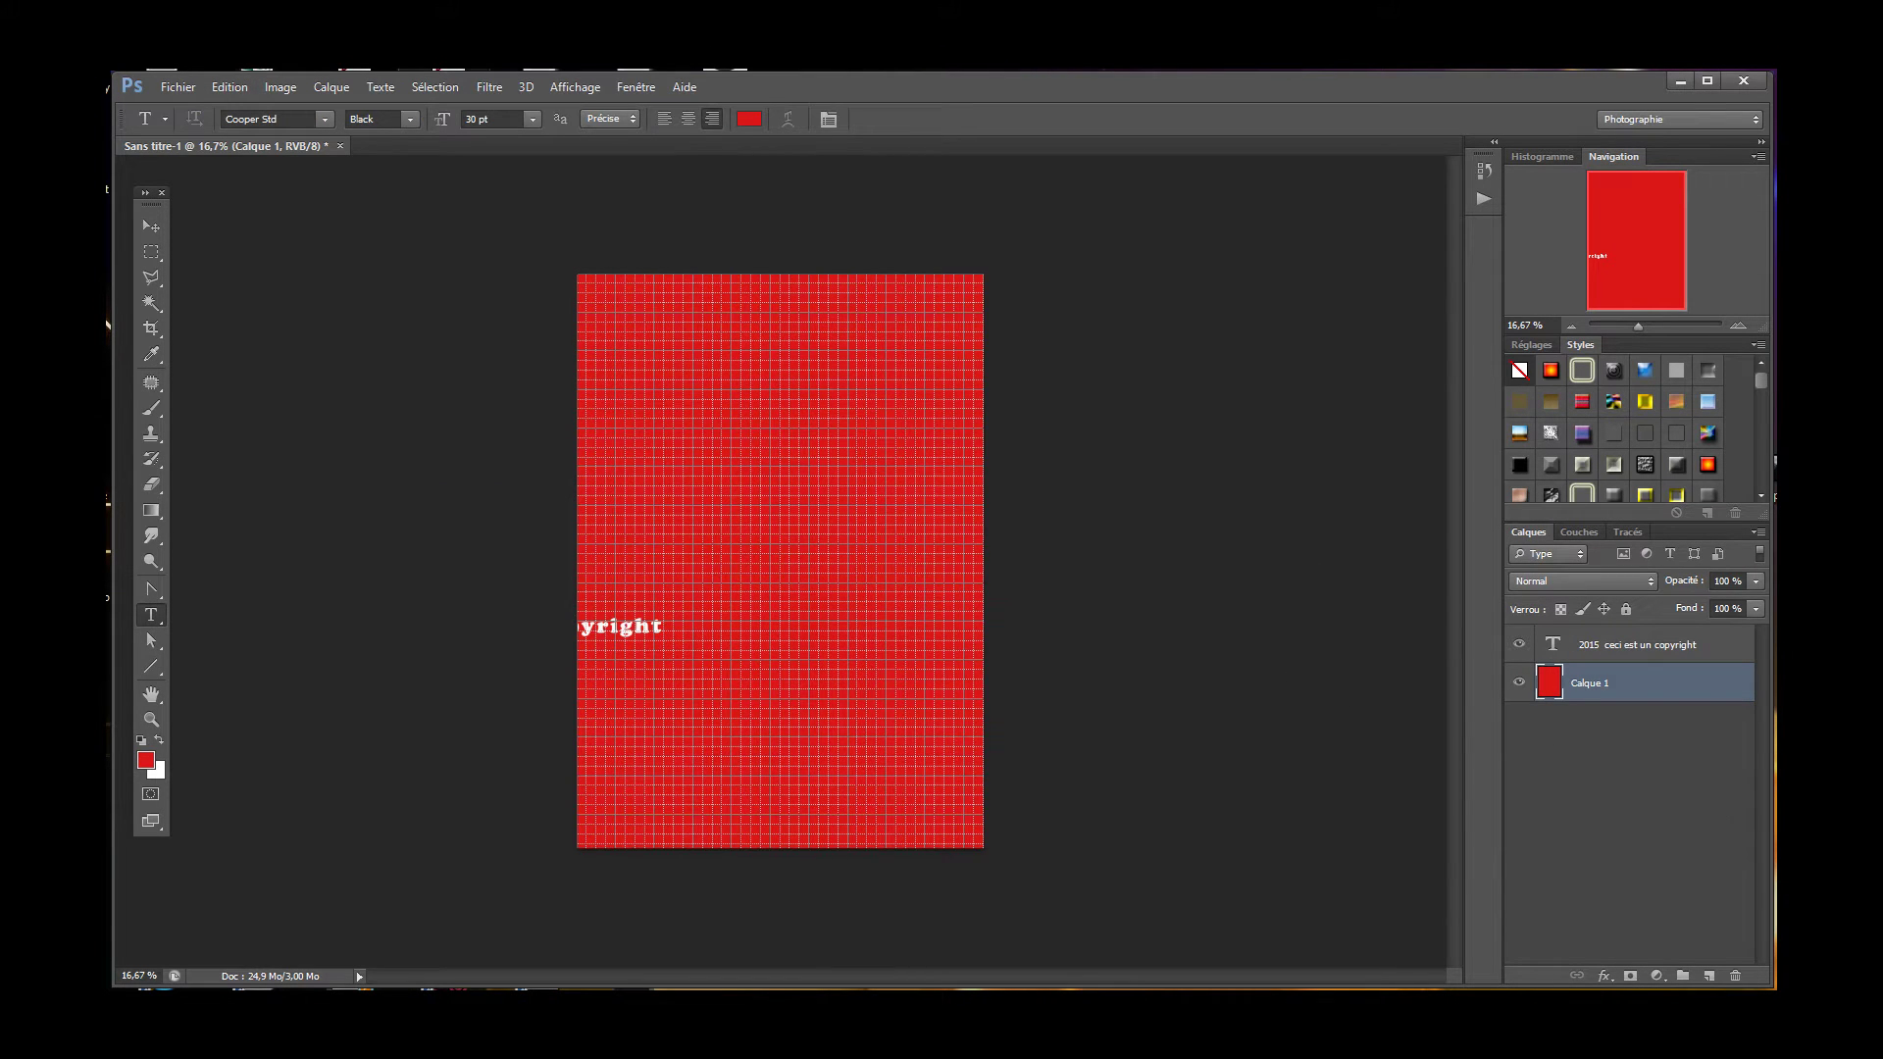
{"action": "left_click", "coordinate": [581, 91]}
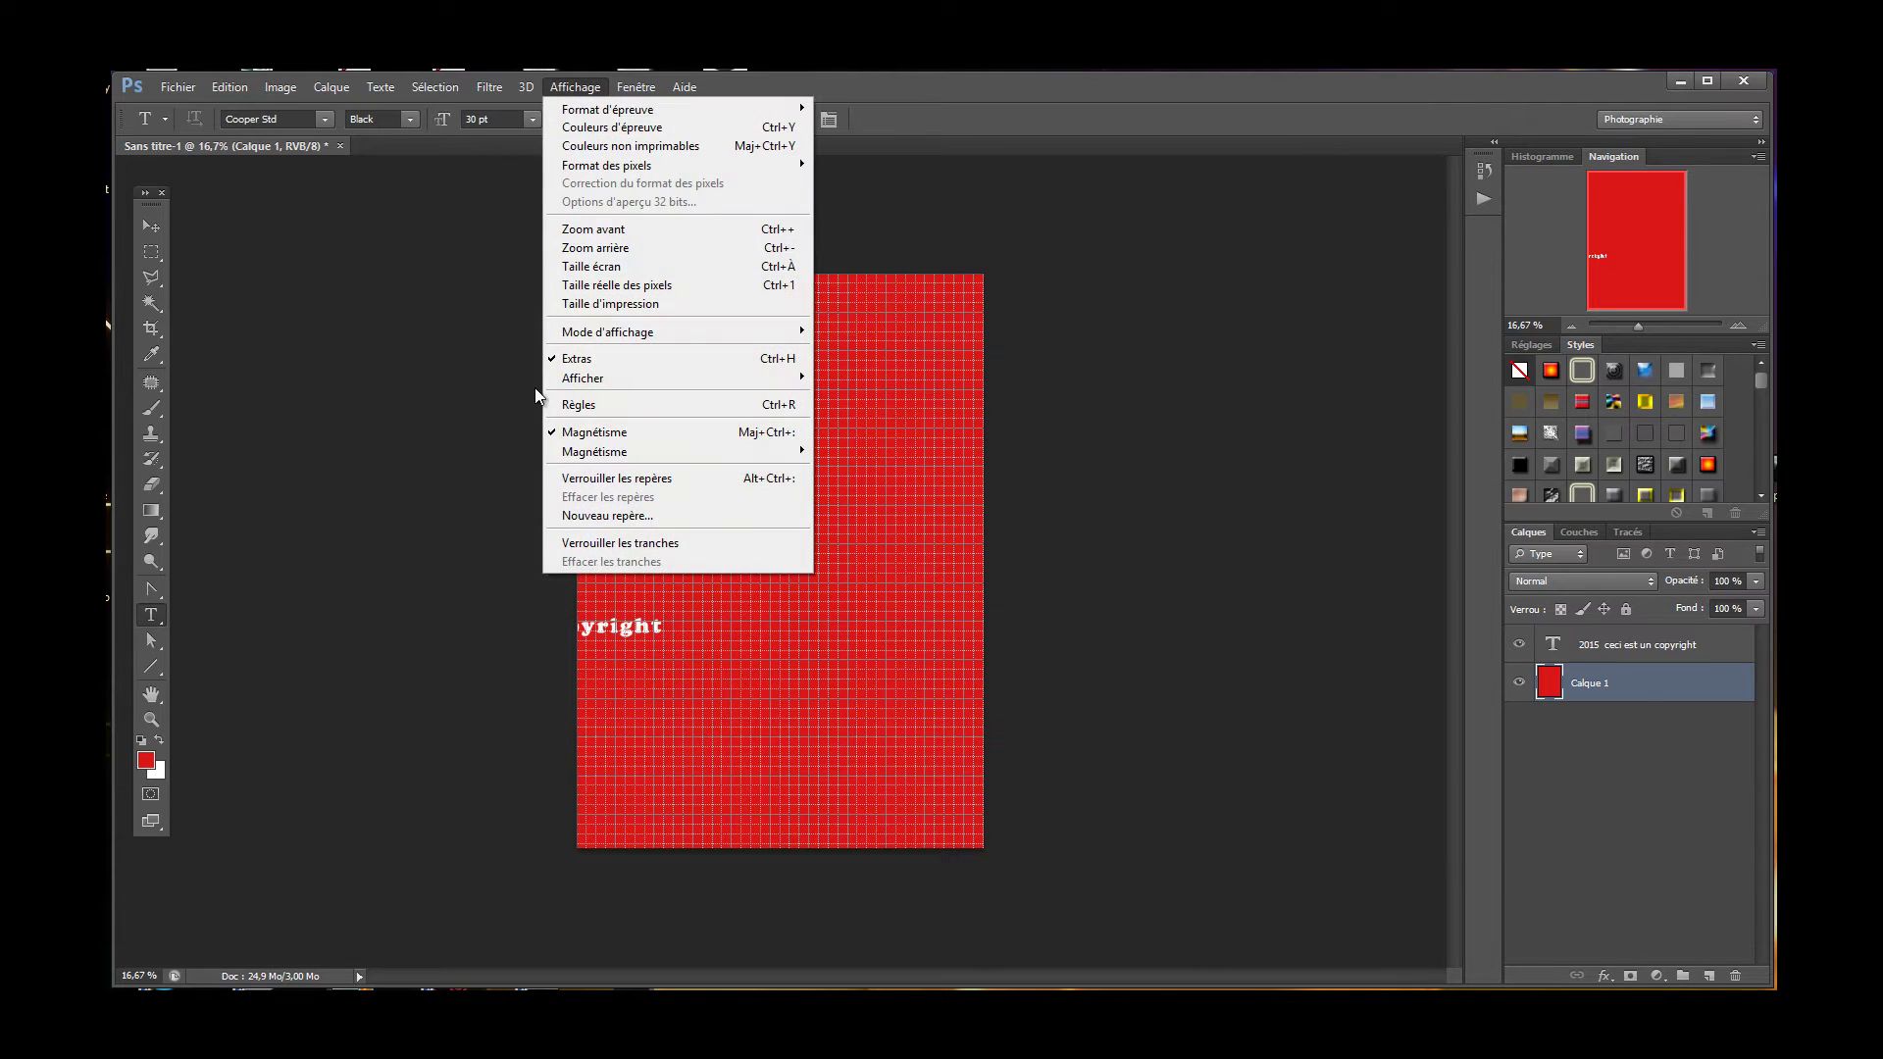
{"action": "left_click", "coordinate": [589, 368]}
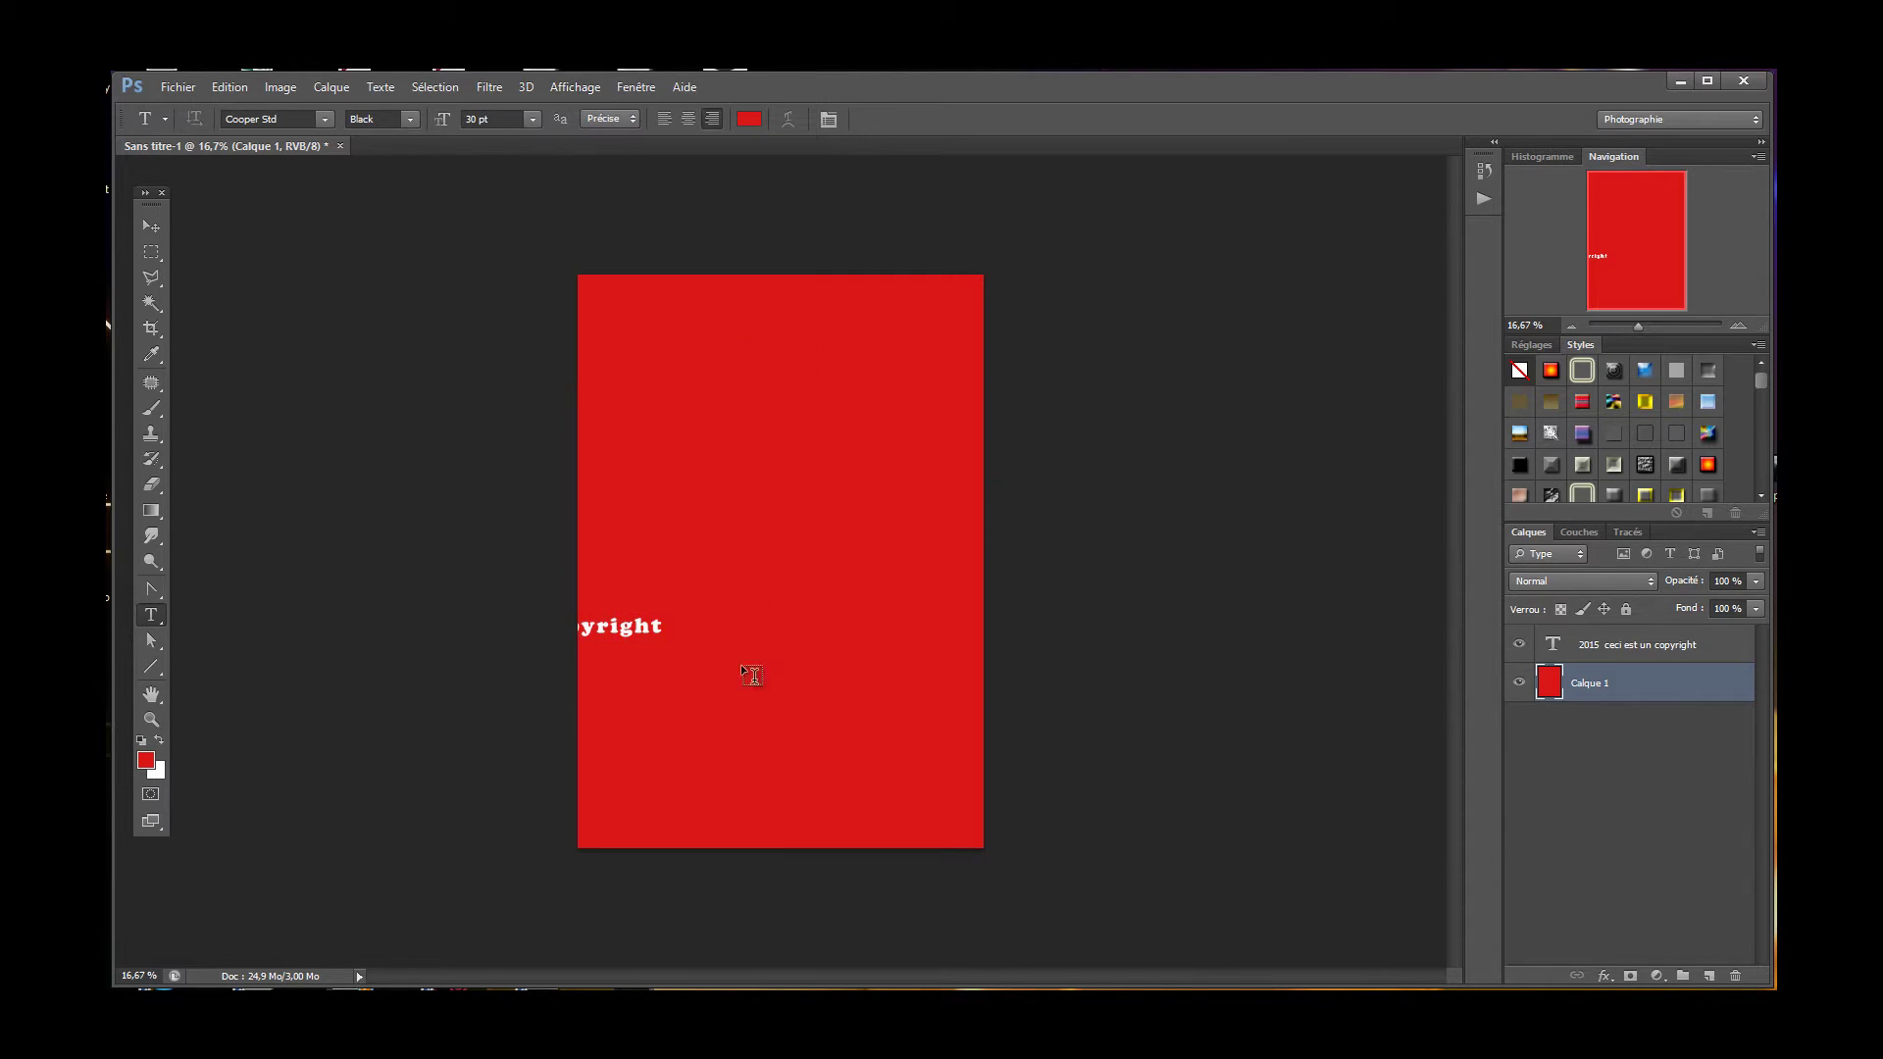
Shift the red layer slightly left and drag the copyright text fully onto the page.
{"action": "left_click", "coordinate": [151, 226]}
{"action": "left_click_drag", "start_coordinate": [627, 644], "coordinate": [618, 644]}
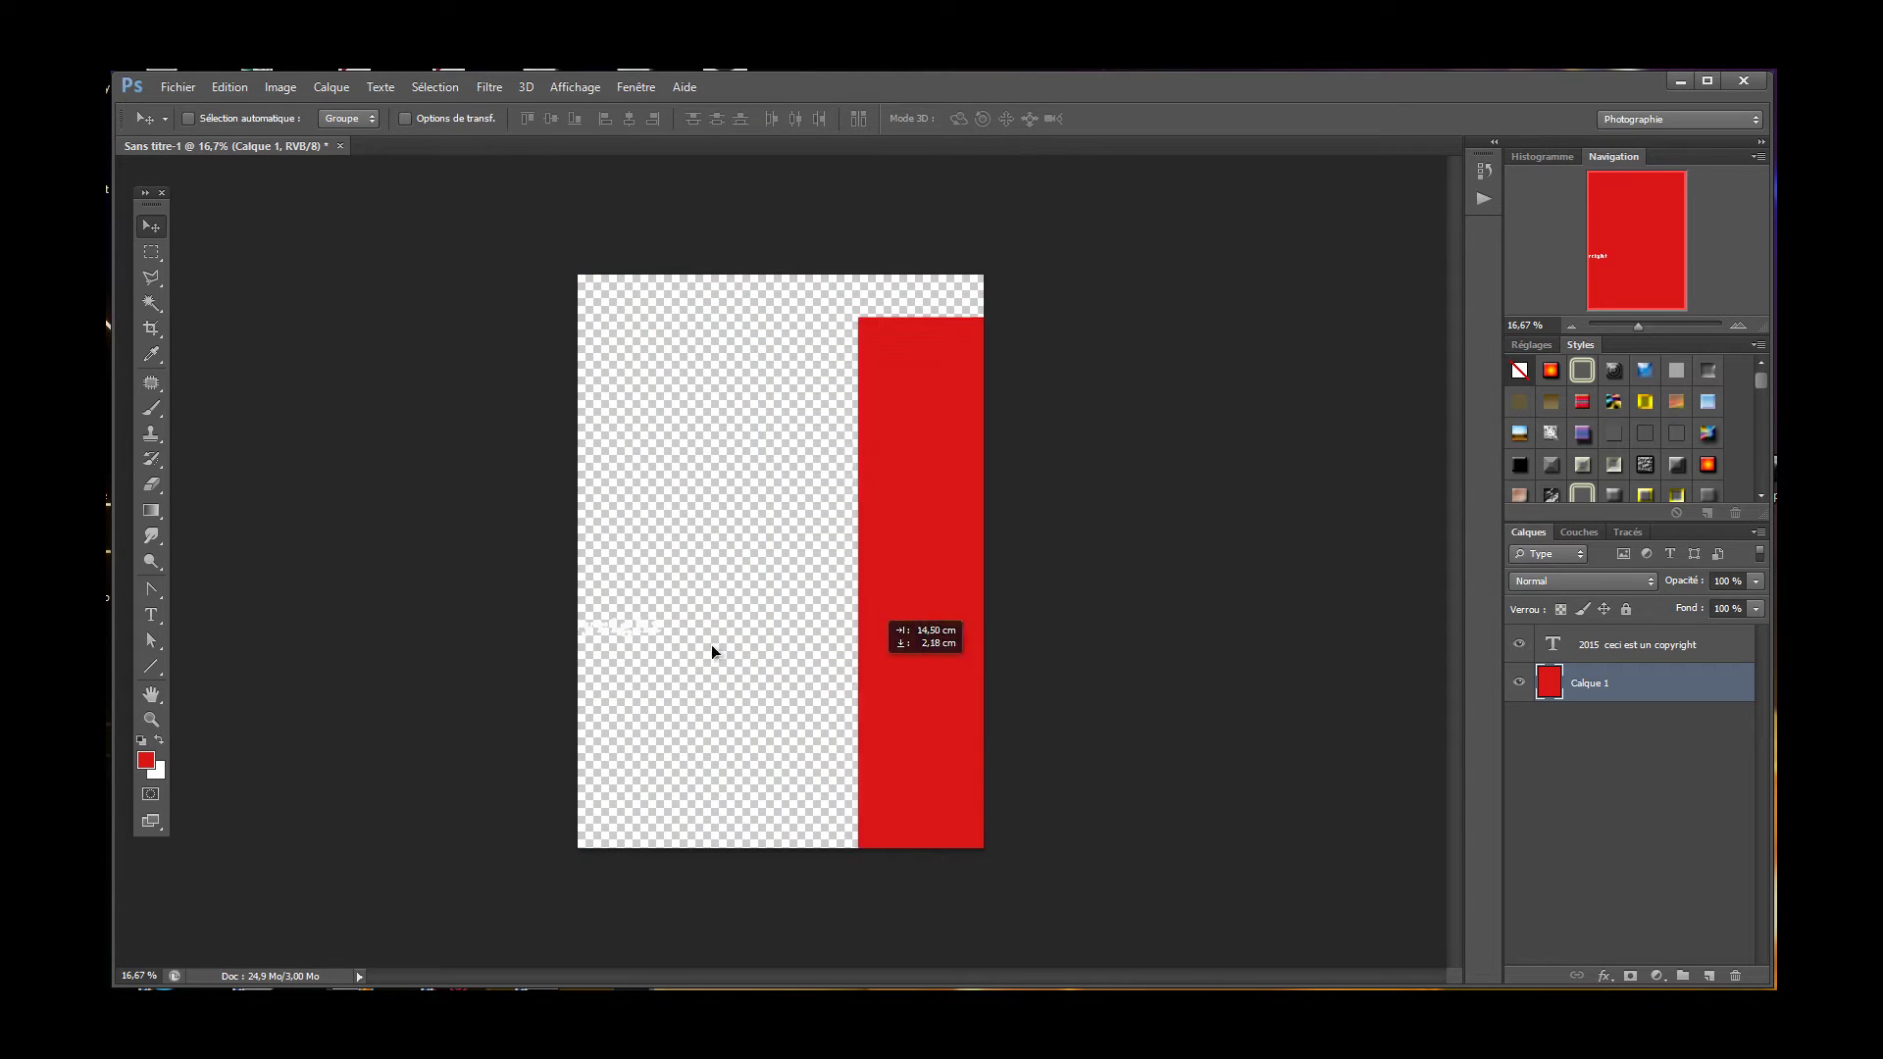
{"action": "left_click", "coordinate": [1633, 649]}
{"action": "left_click_drag", "start_coordinate": [610, 628], "coordinate": [883, 650]}
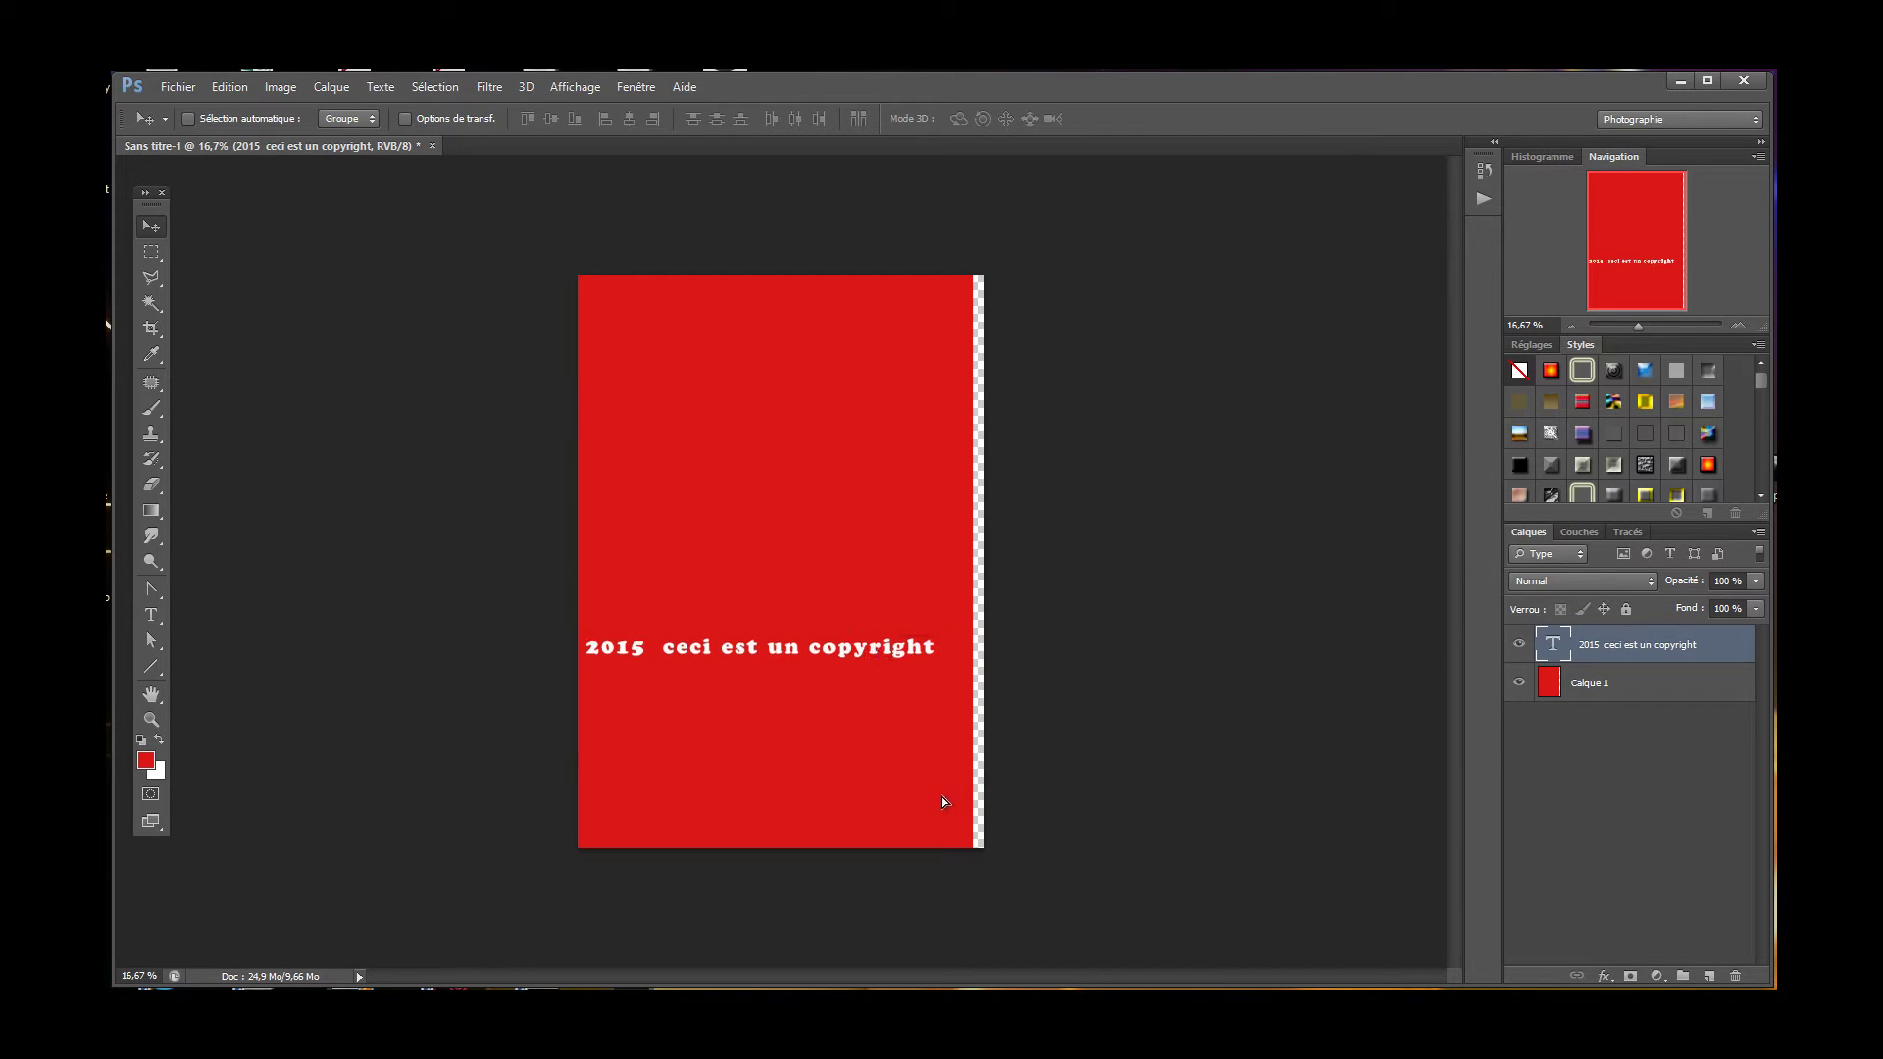
{"action": "left_click_drag", "start_coordinate": [941, 796], "coordinate": [952, 795]}
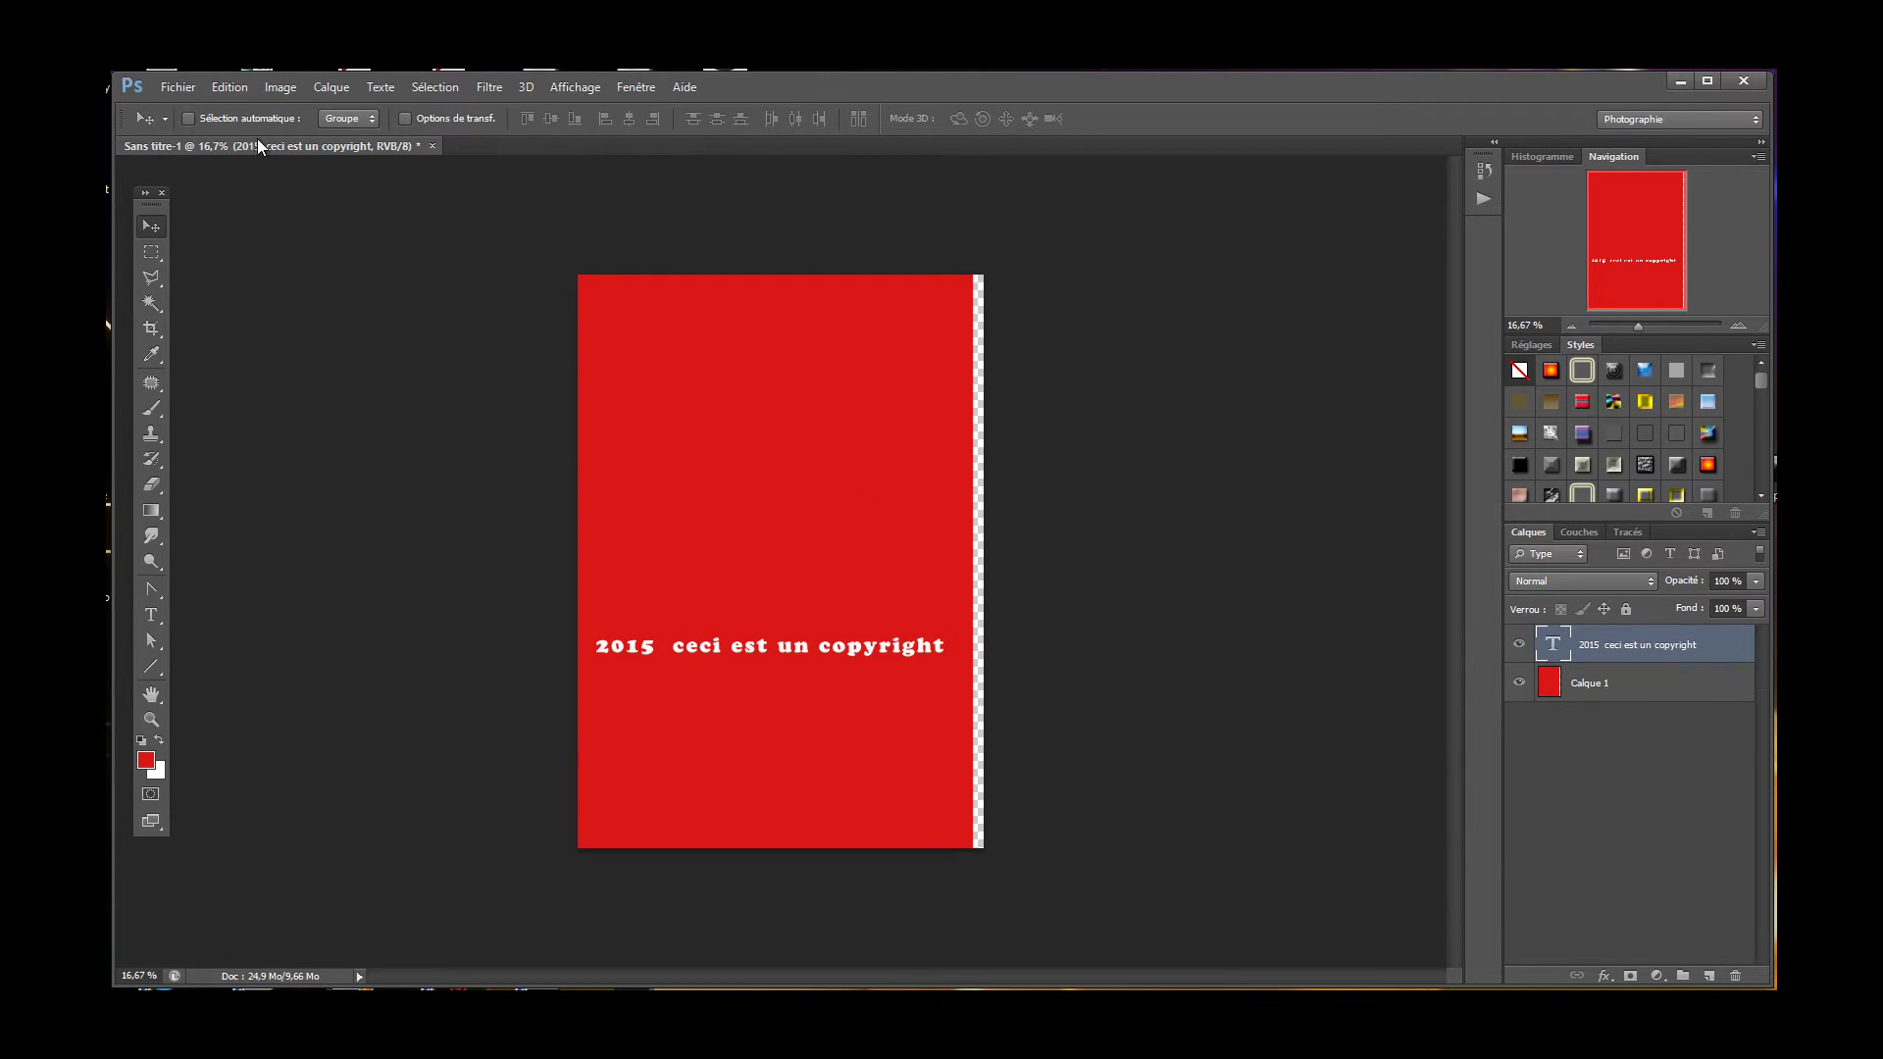
Shrink the copyright text from 30 pt to 18 pt and move it toward the right edge.
{"action": "double_click", "coordinate": [1554, 650]}
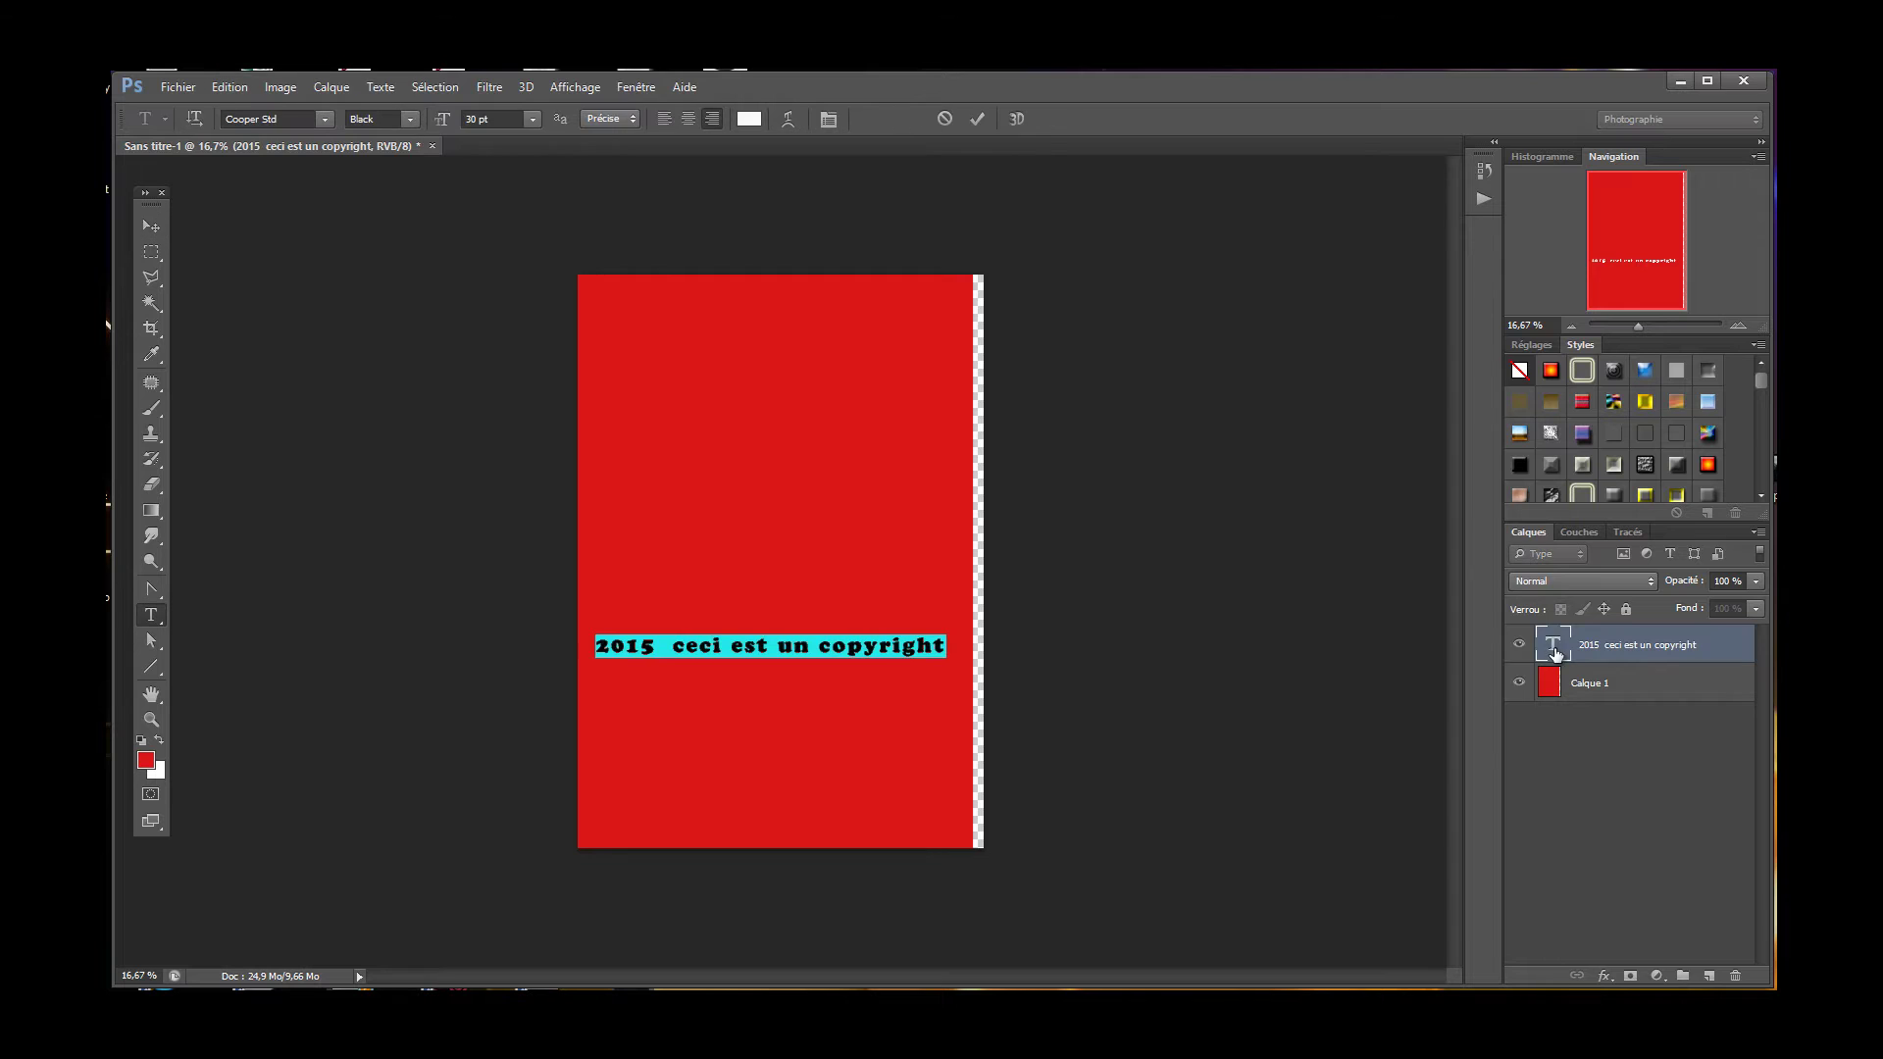
{"action": "left_click", "coordinate": [531, 117]}
{"action": "left_click", "coordinate": [472, 323]}
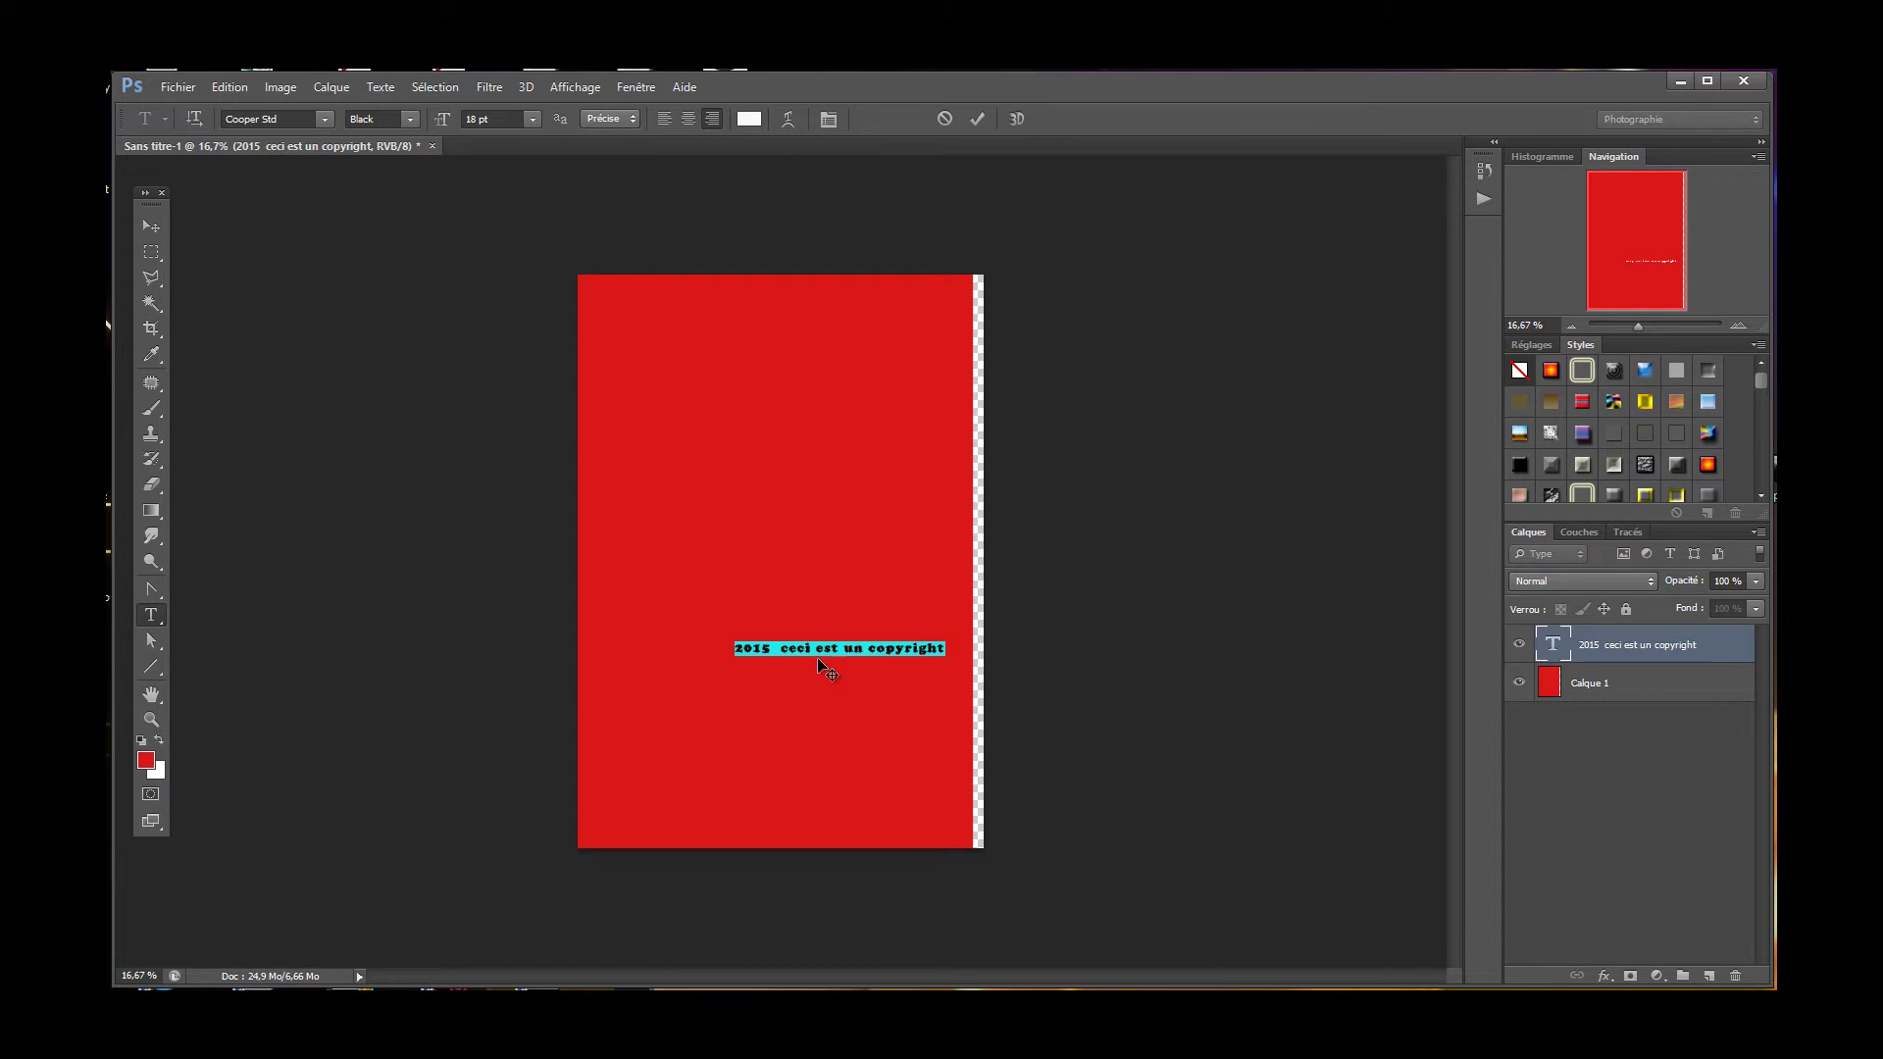
{"action": "left_click", "coordinate": [977, 120]}
{"action": "key", "text": "v"}
{"action": "left_click_drag", "start_coordinate": [913, 811], "coordinate": [918, 812]}
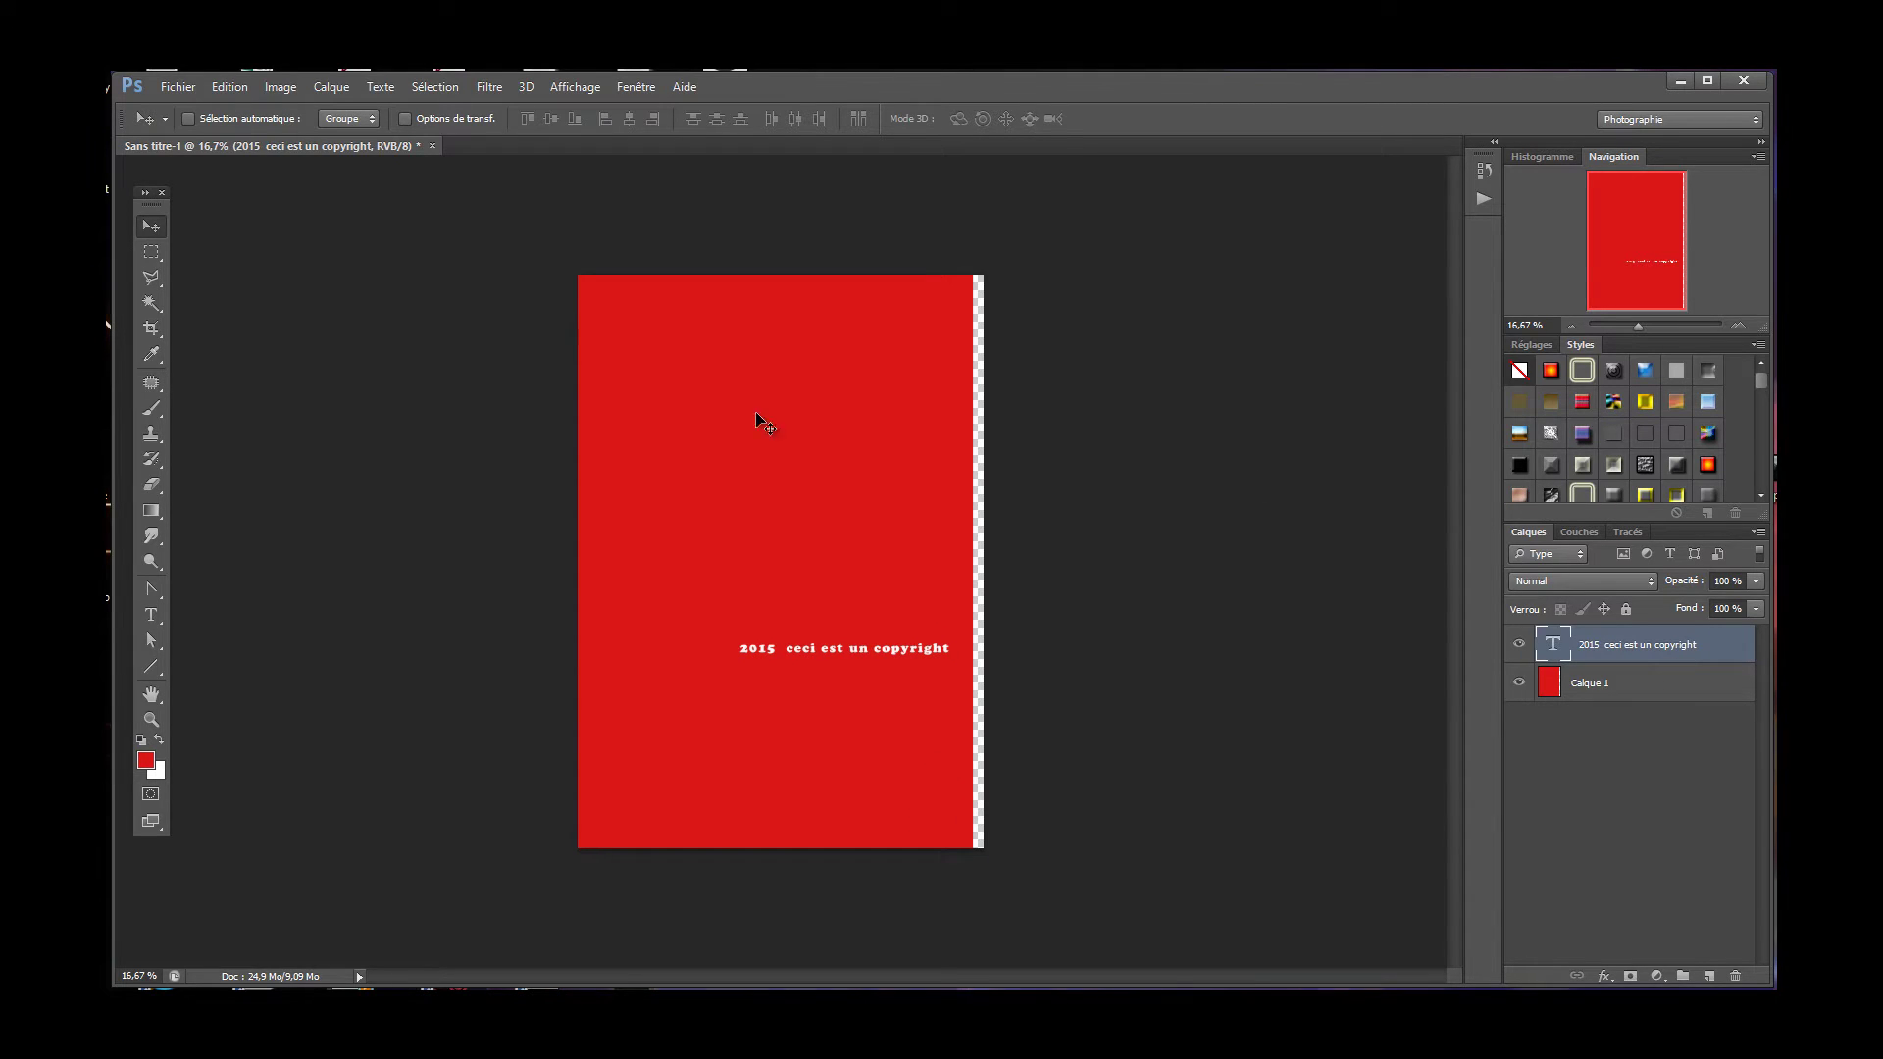
{"action": "left_click", "coordinate": [1638, 692]}
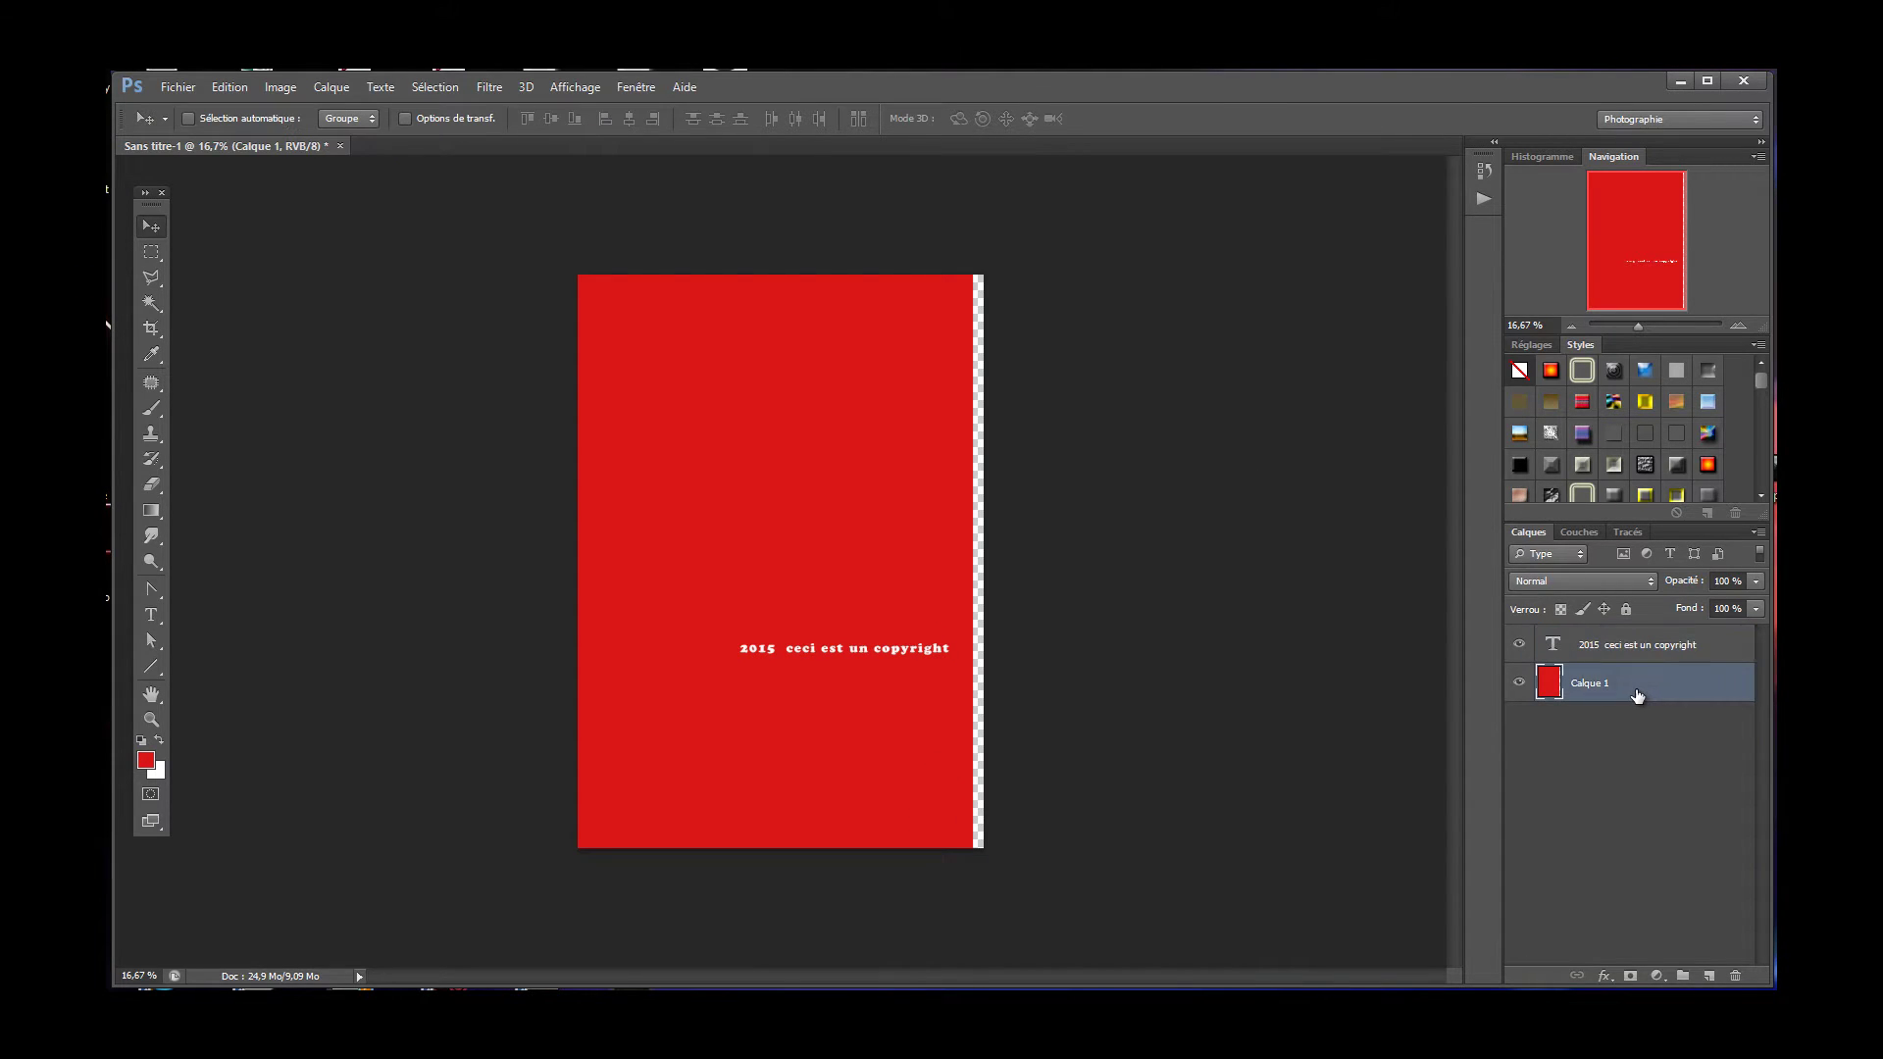
Delete the red Calque 1 layer and draw a crop box tightly around the copyright text.
{"action": "key", "text": "Delete"}
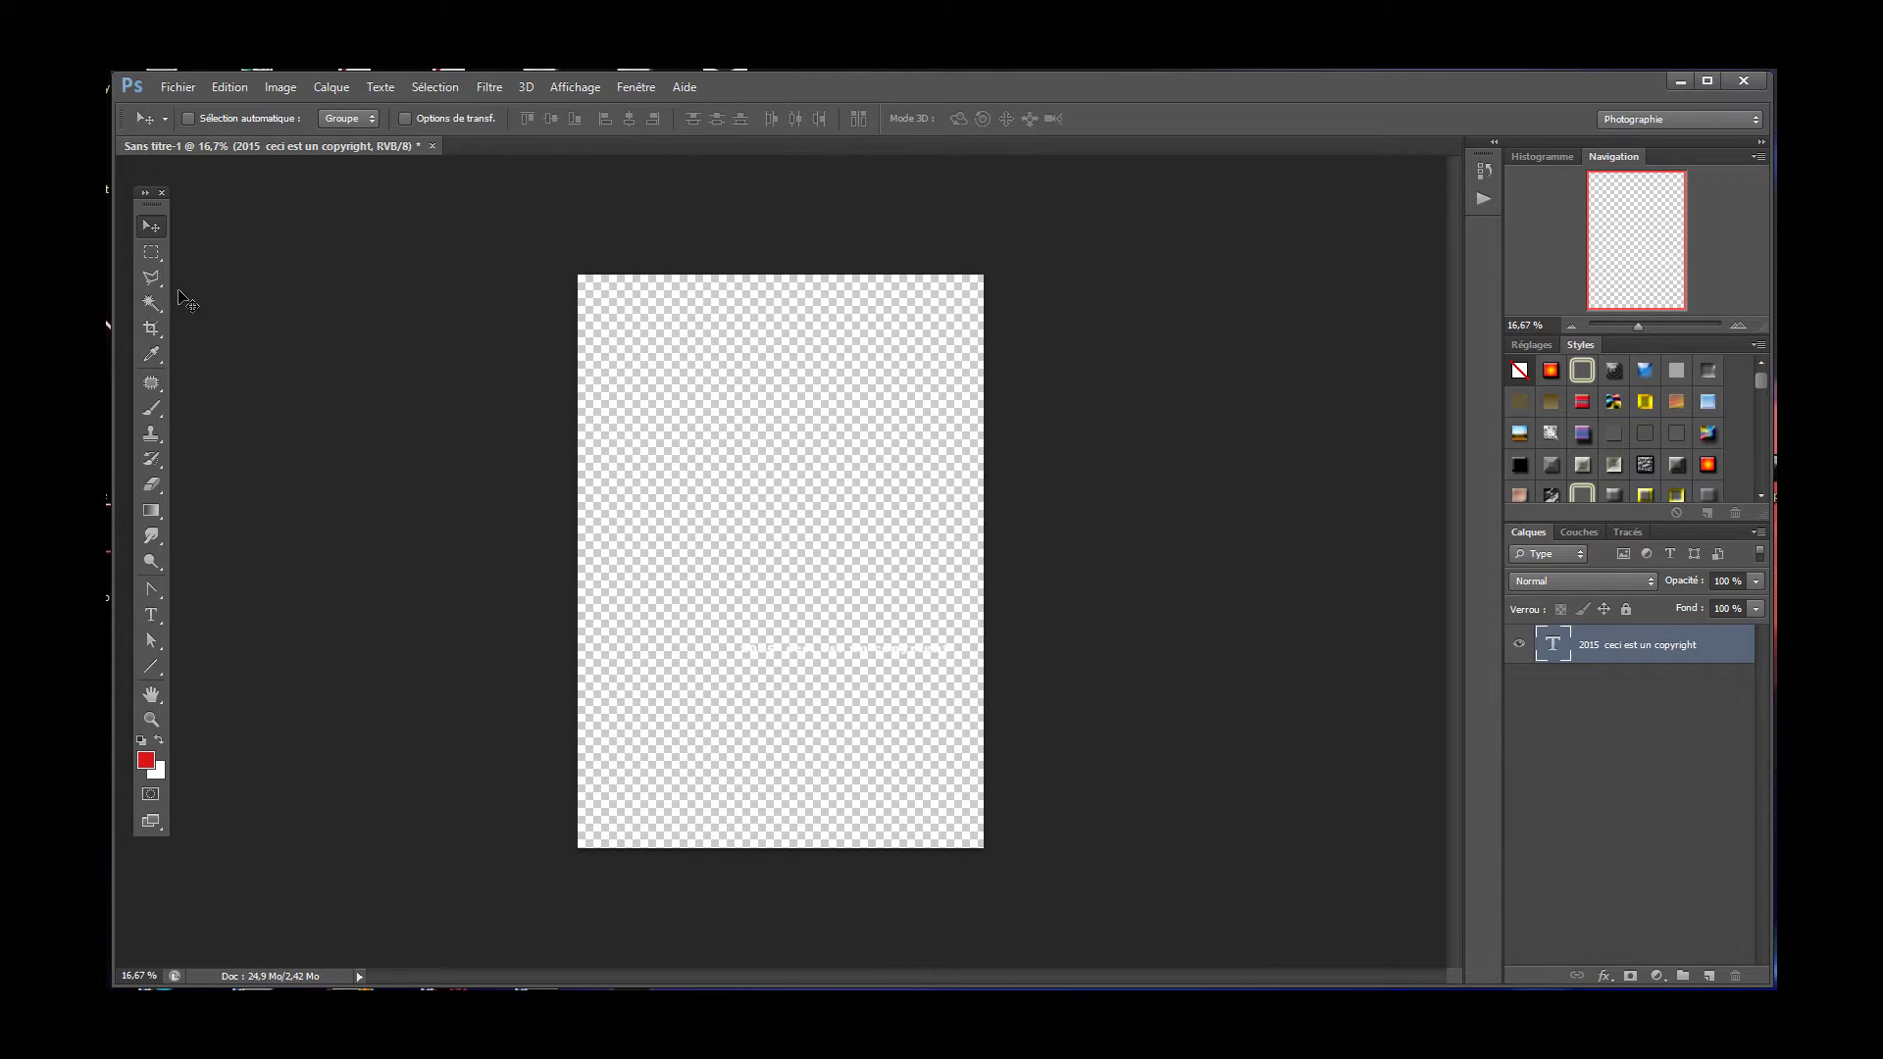
{"action": "left_click", "coordinate": [160, 342]}
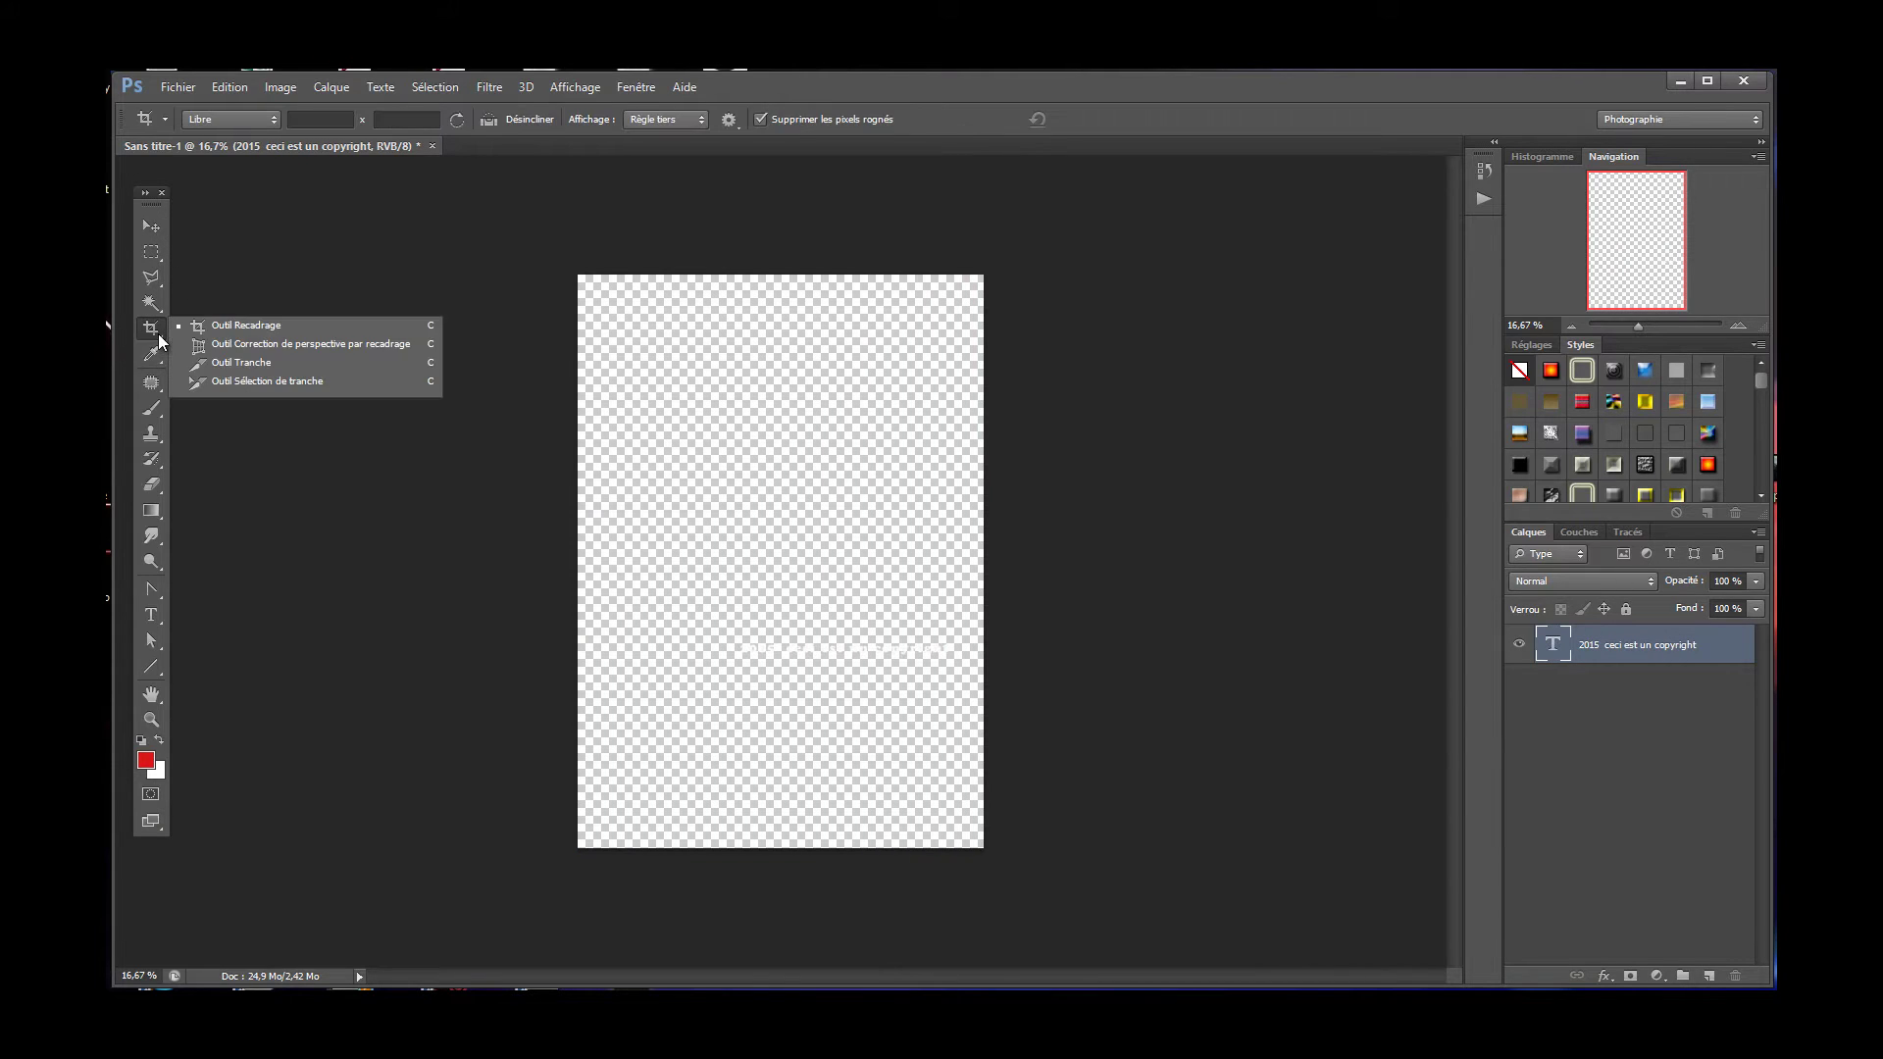
{"action": "left_click", "coordinate": [227, 337]}
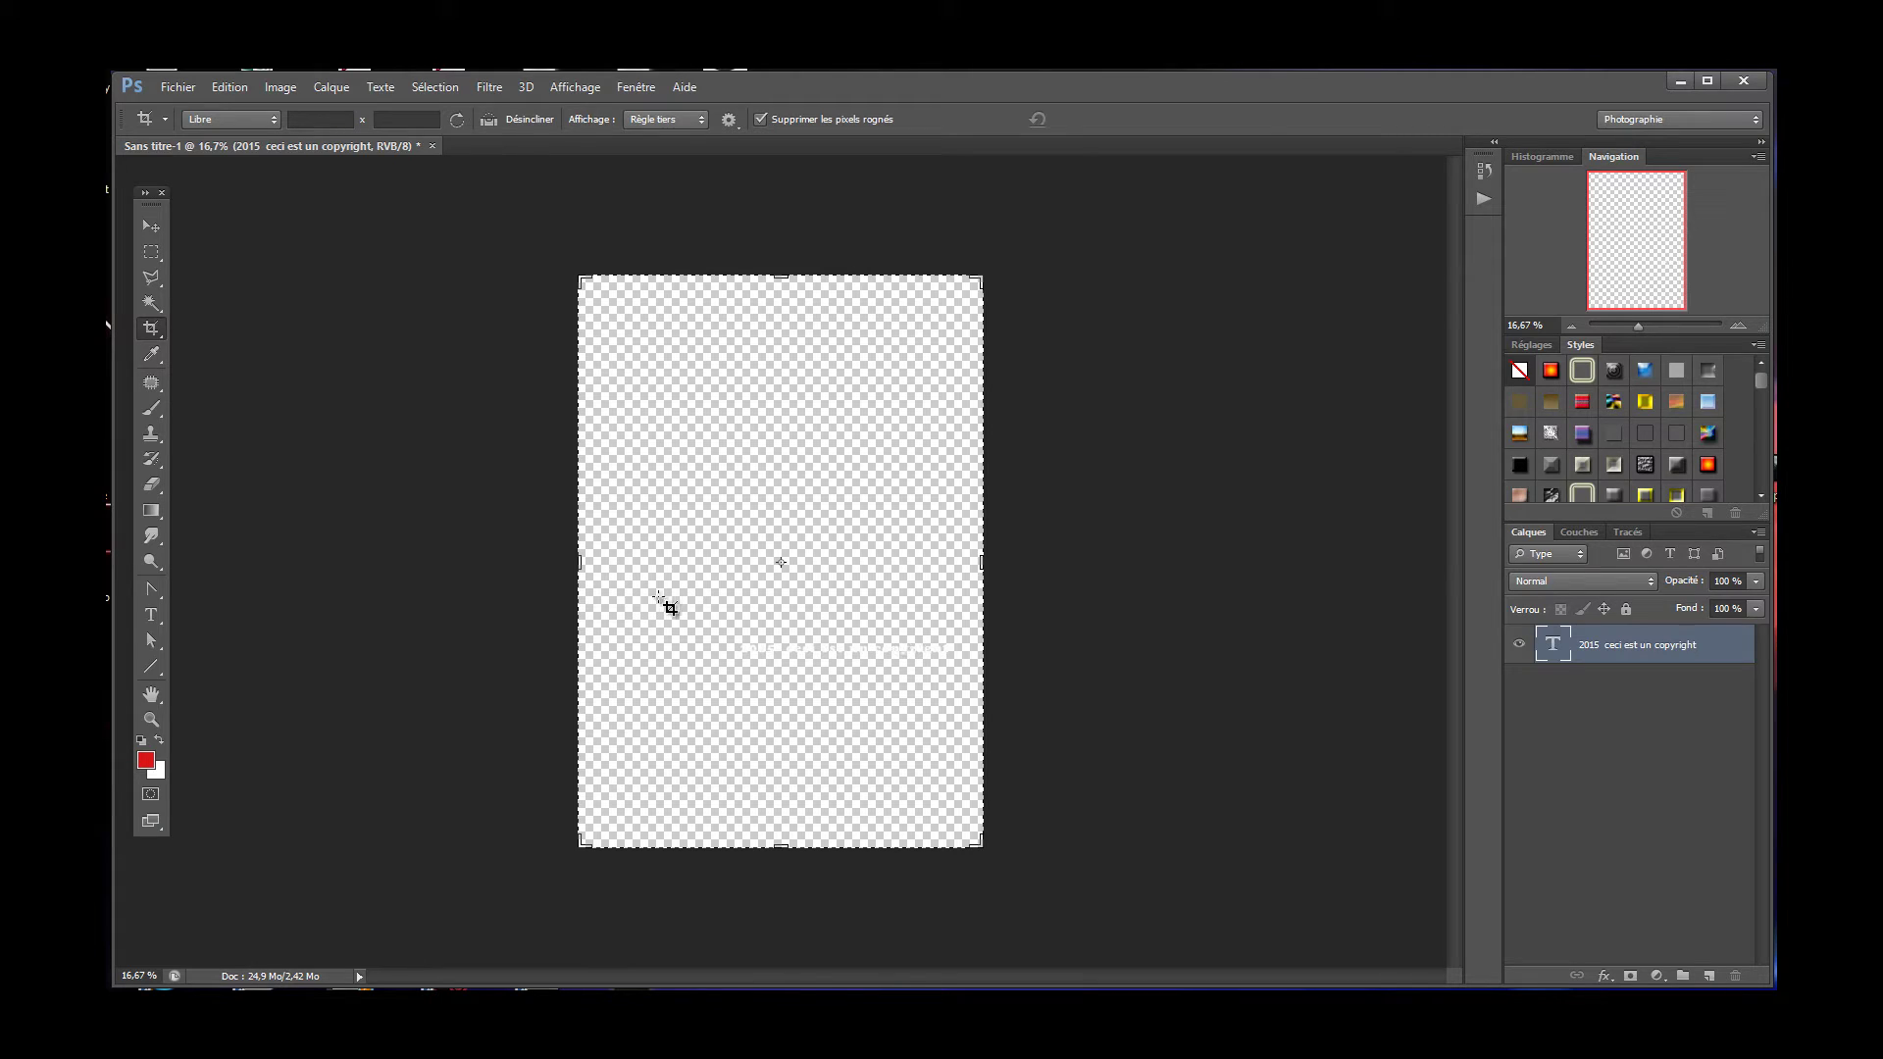
{"action": "left_click_drag", "start_coordinate": [724, 606], "coordinate": [952, 627]}
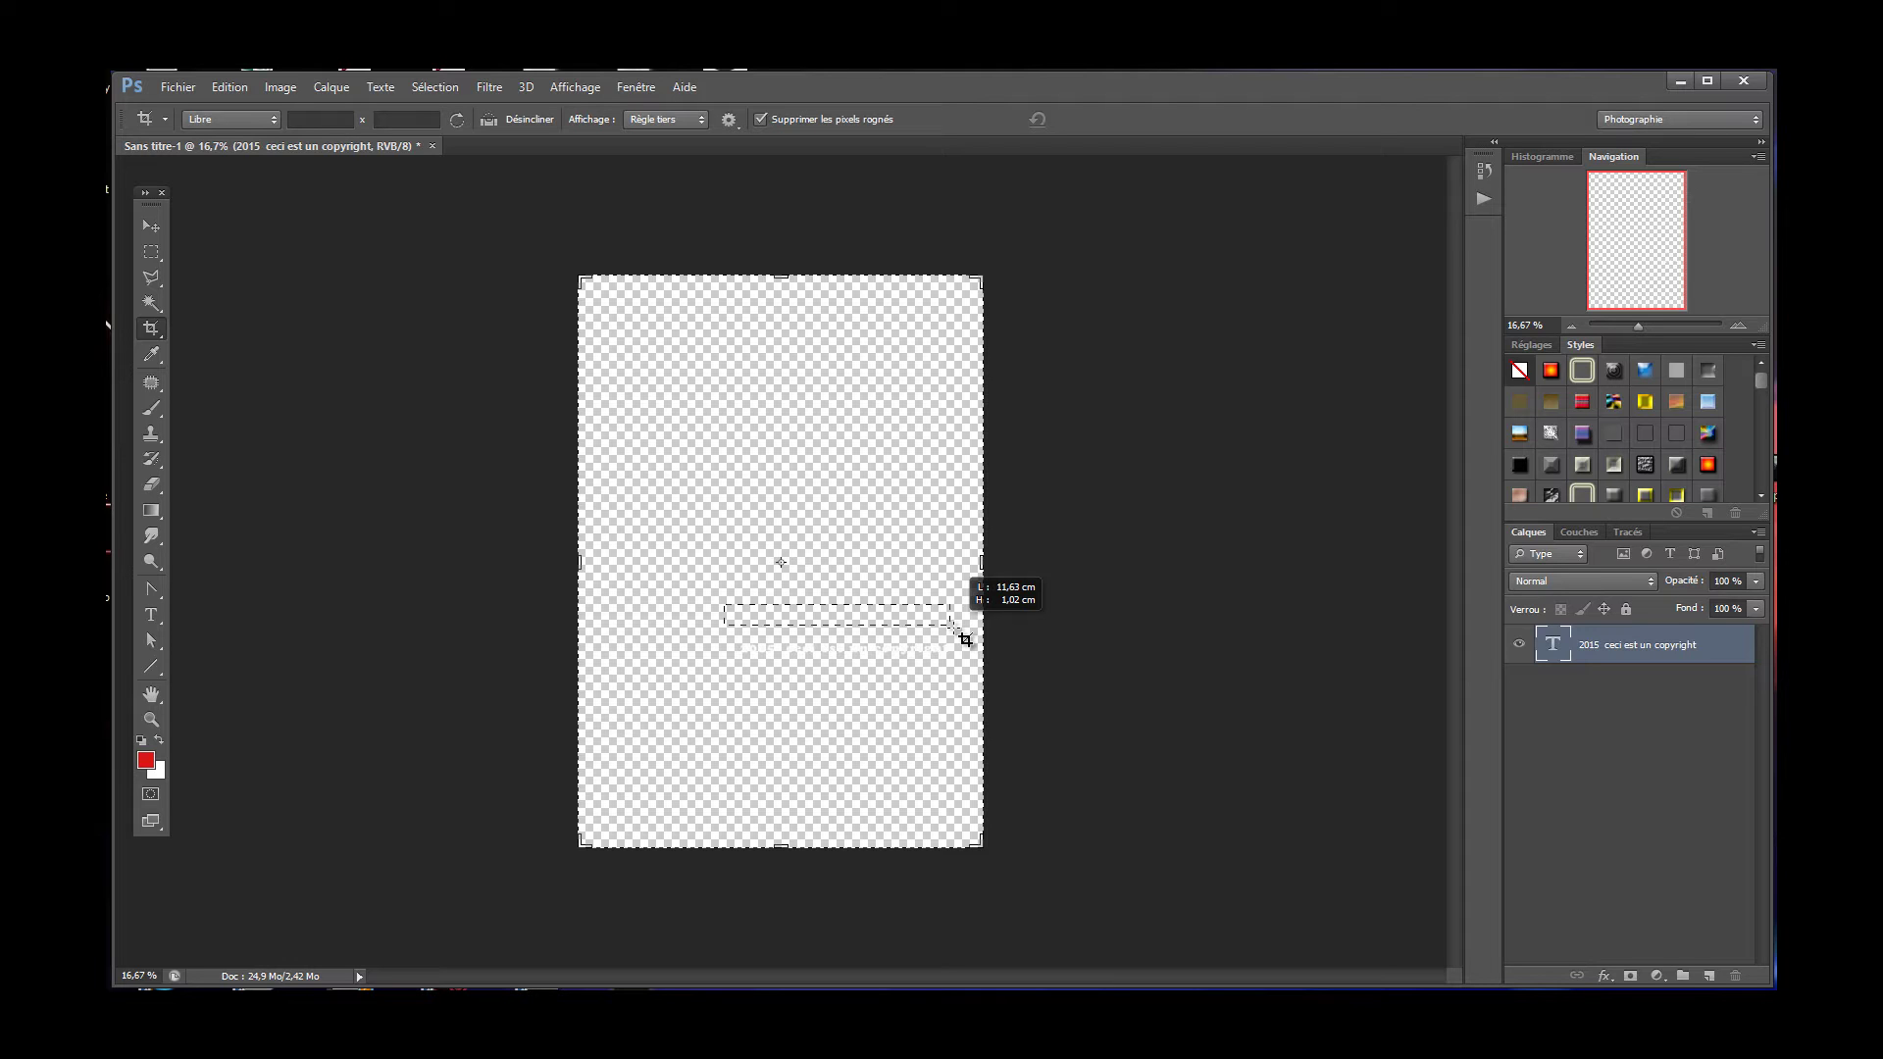
Apply the crop and save the document as Sans titre-1.psd in a new copyright folder.
{"action": "left_click_drag", "start_coordinate": [965, 639], "coordinate": [965, 689]}
{"action": "key", "text": "Return"}
{"action": "key", "text": "ctrl+shift+s"}
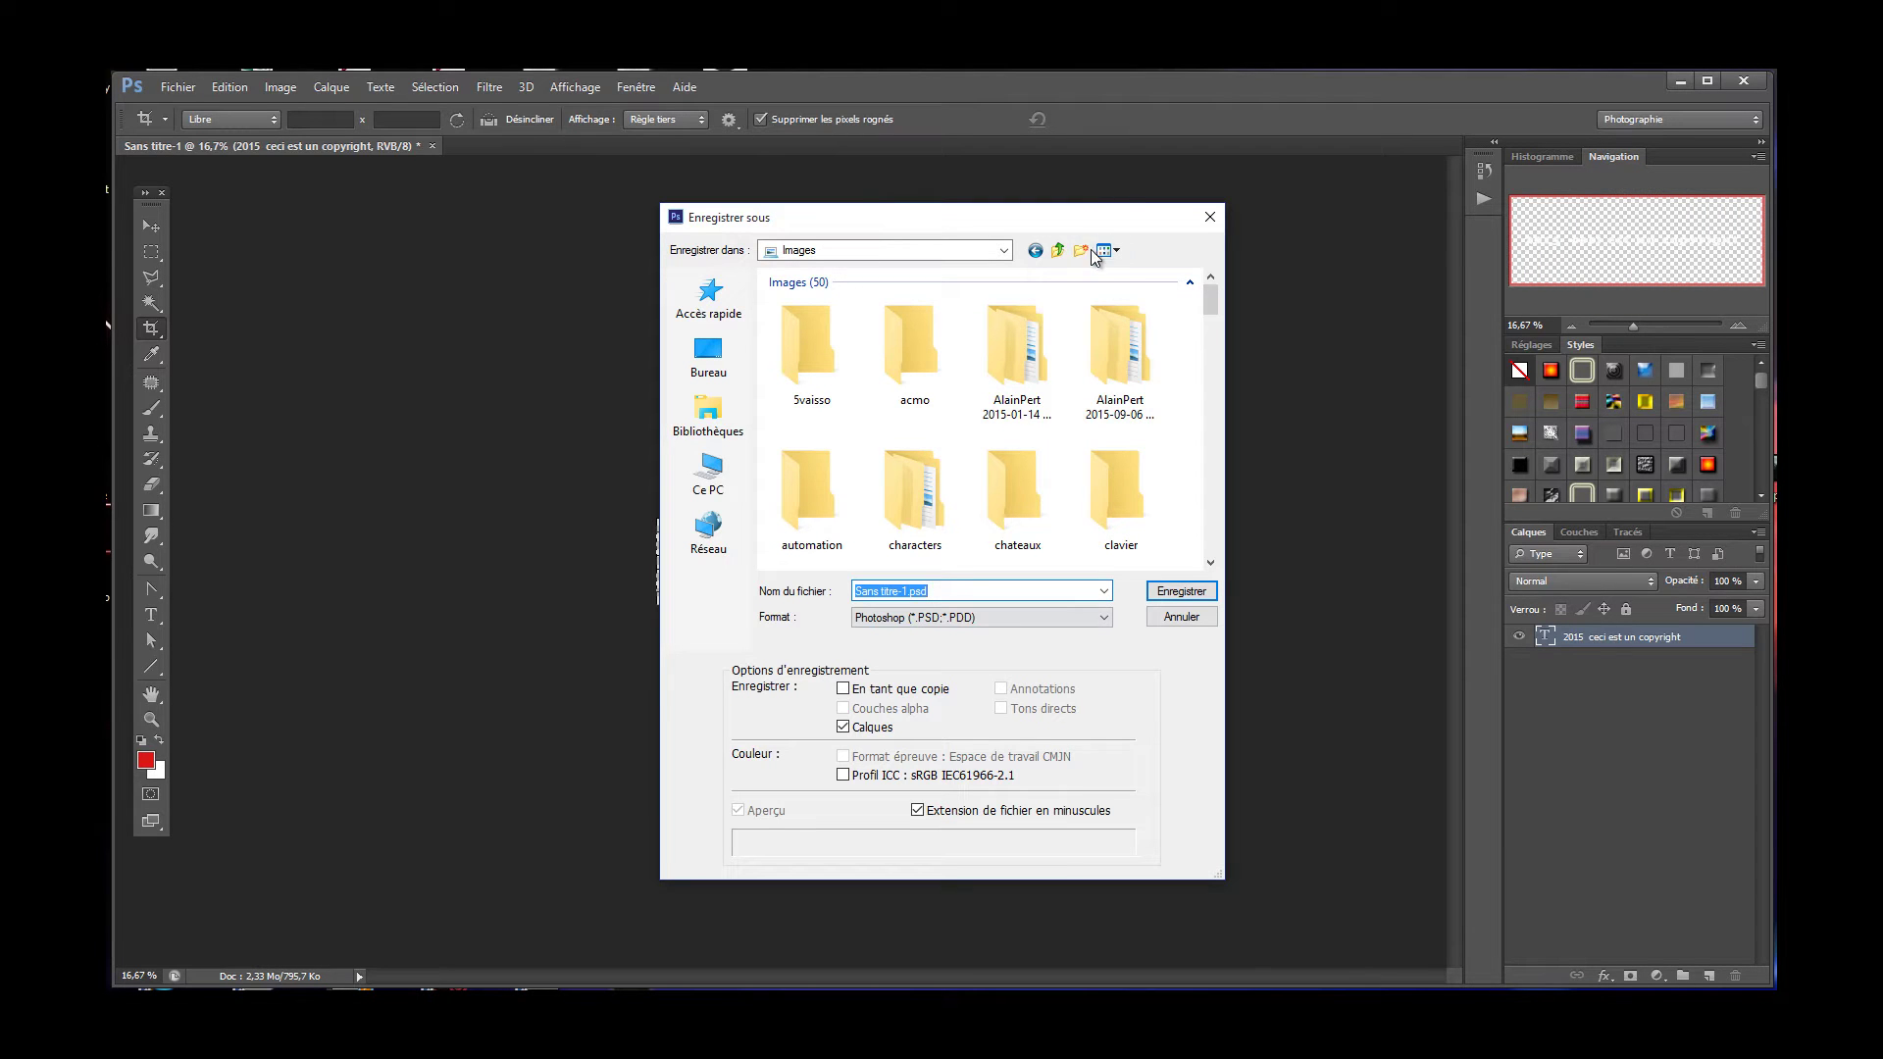
{"action": "left_click", "coordinate": [1080, 253]}
{"action": "type", "text": "c"}
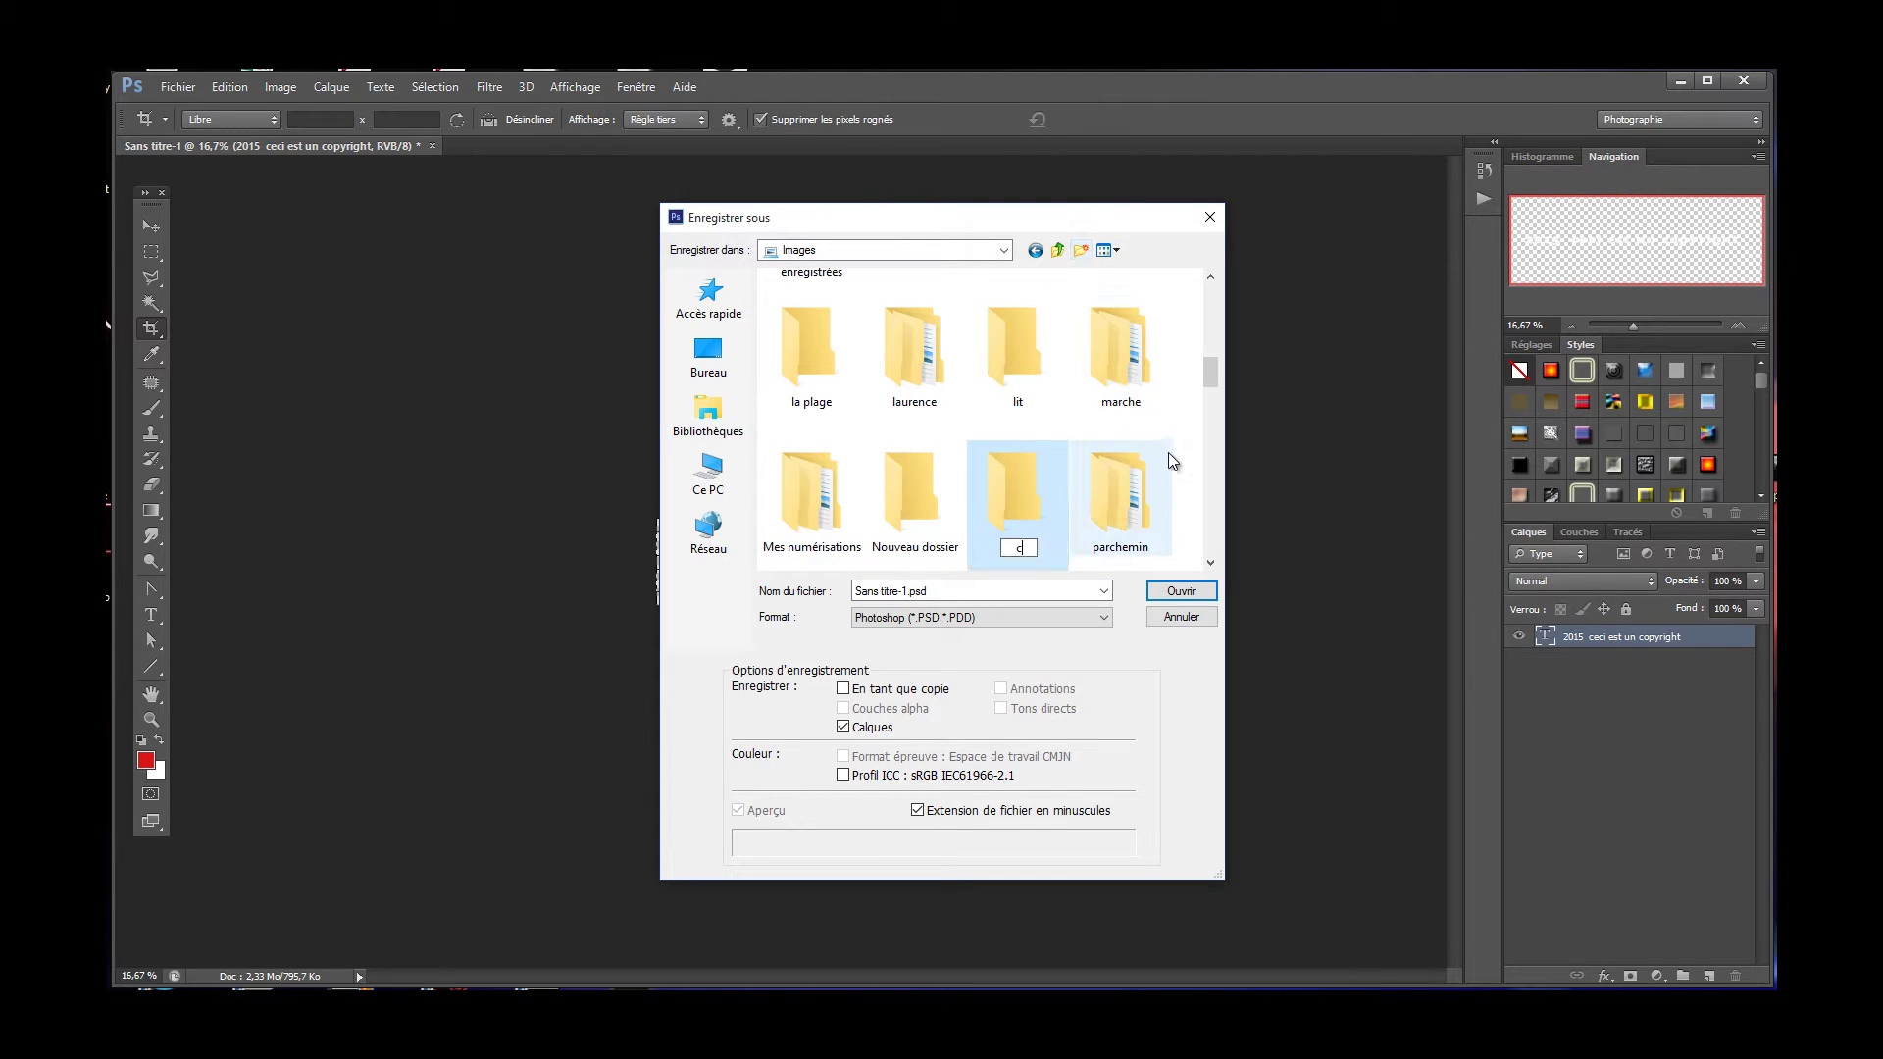
{"action": "type", "text": "opyr"}
{"action": "type", "text": "i"}
{"action": "type", "text": "ght"}
{"action": "left_click", "coordinate": [1174, 601]}
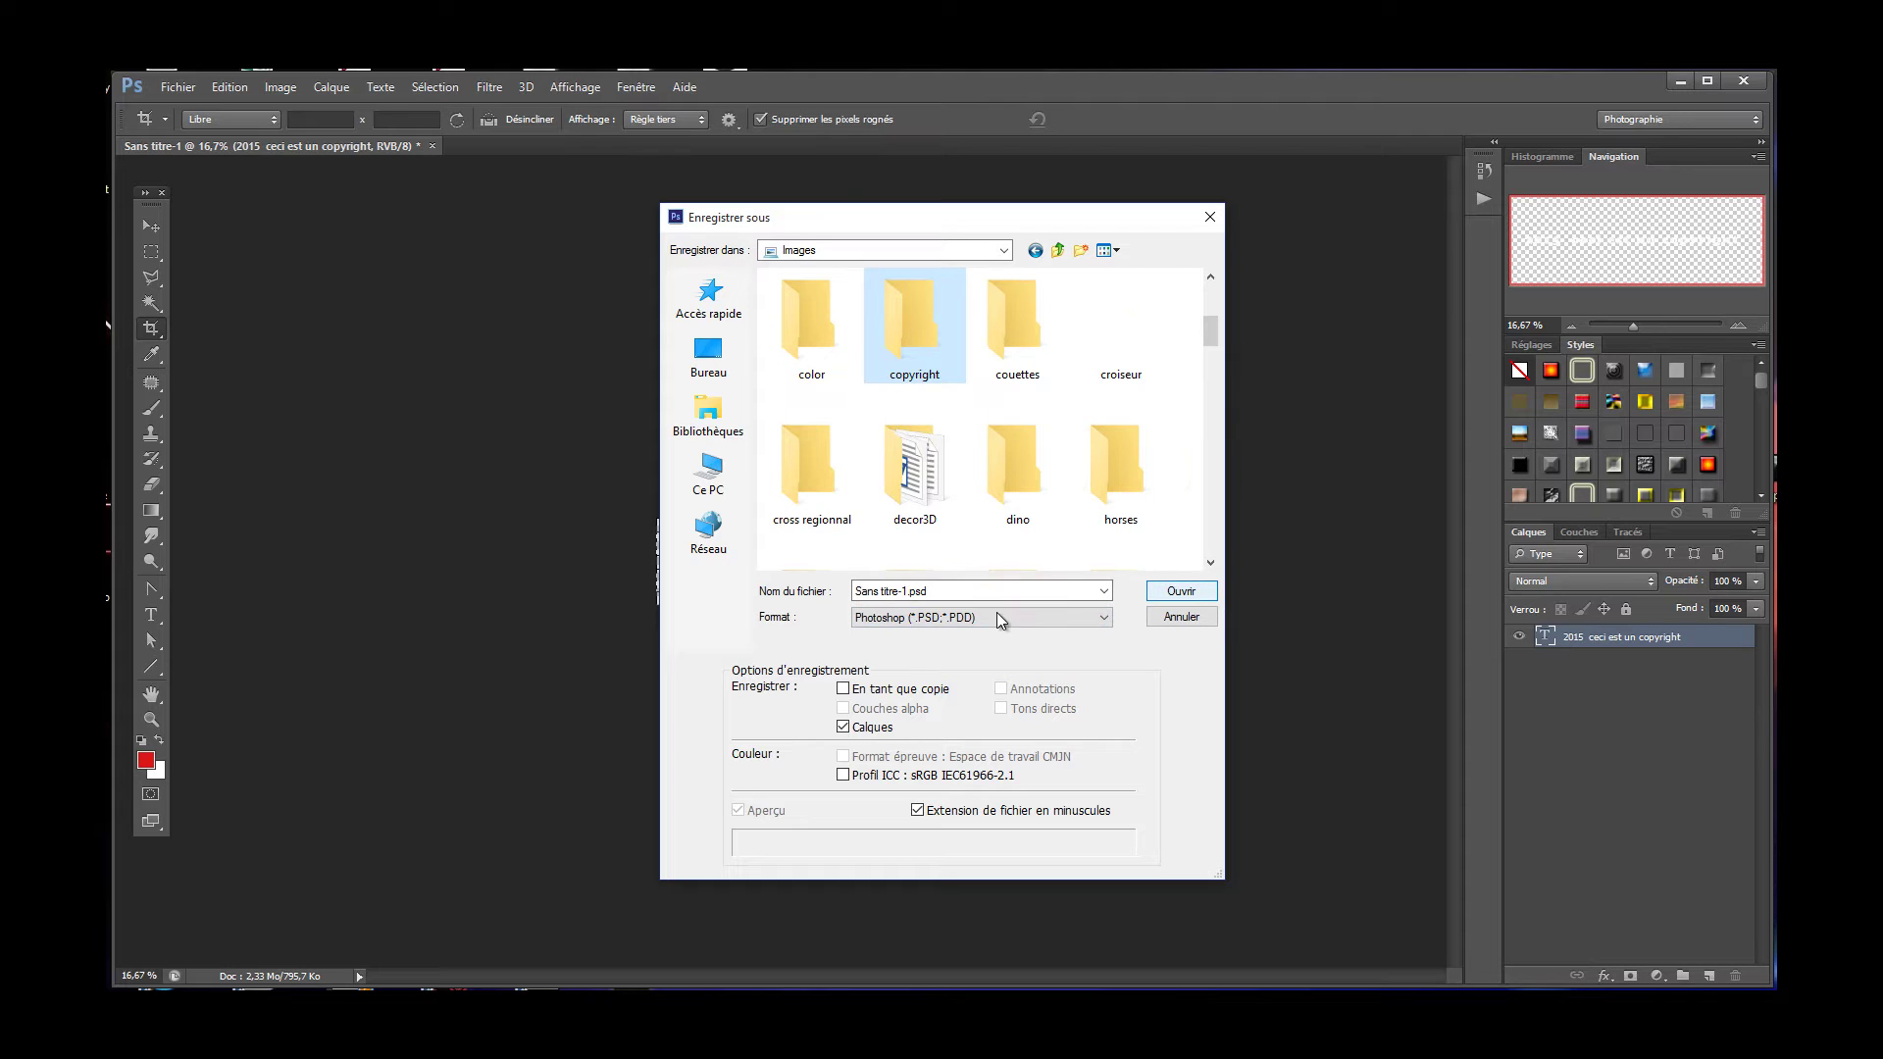
{"action": "left_click_drag", "start_coordinate": [927, 591], "coordinate": [849, 593]}
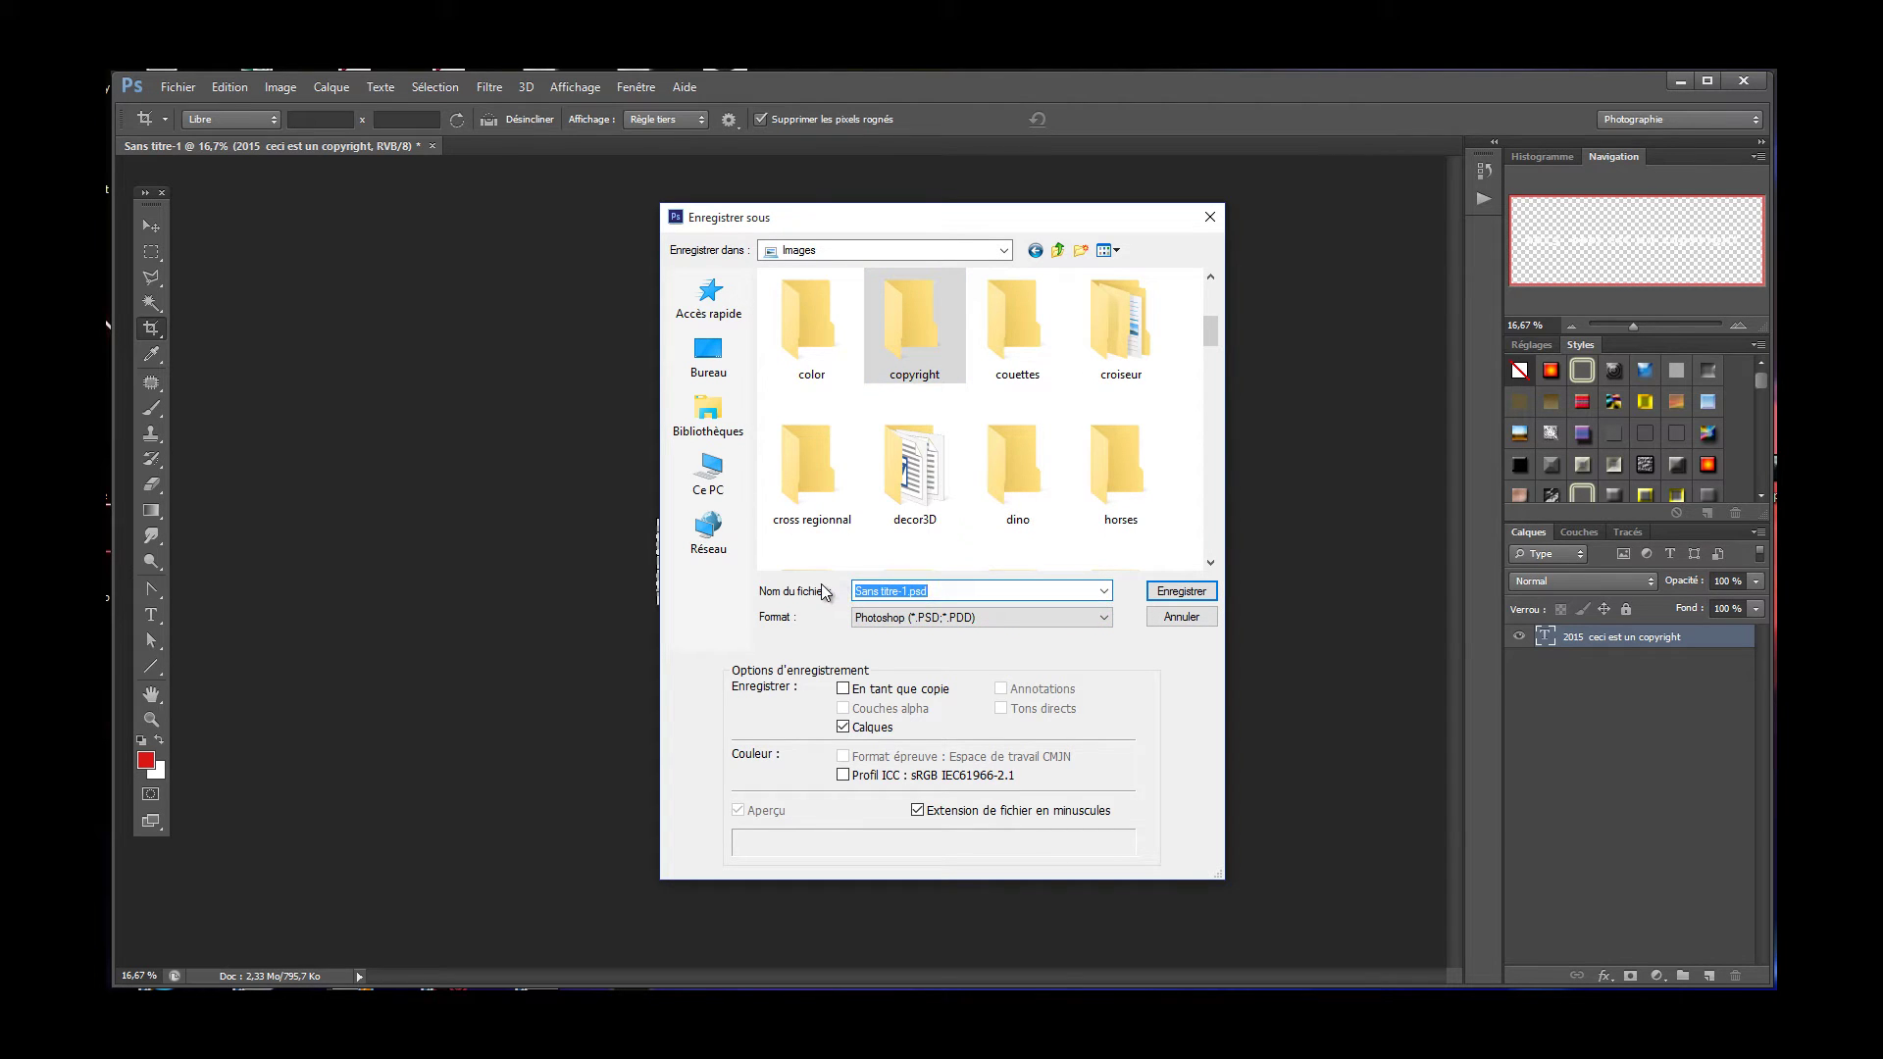
{"action": "type", "text": "co"}
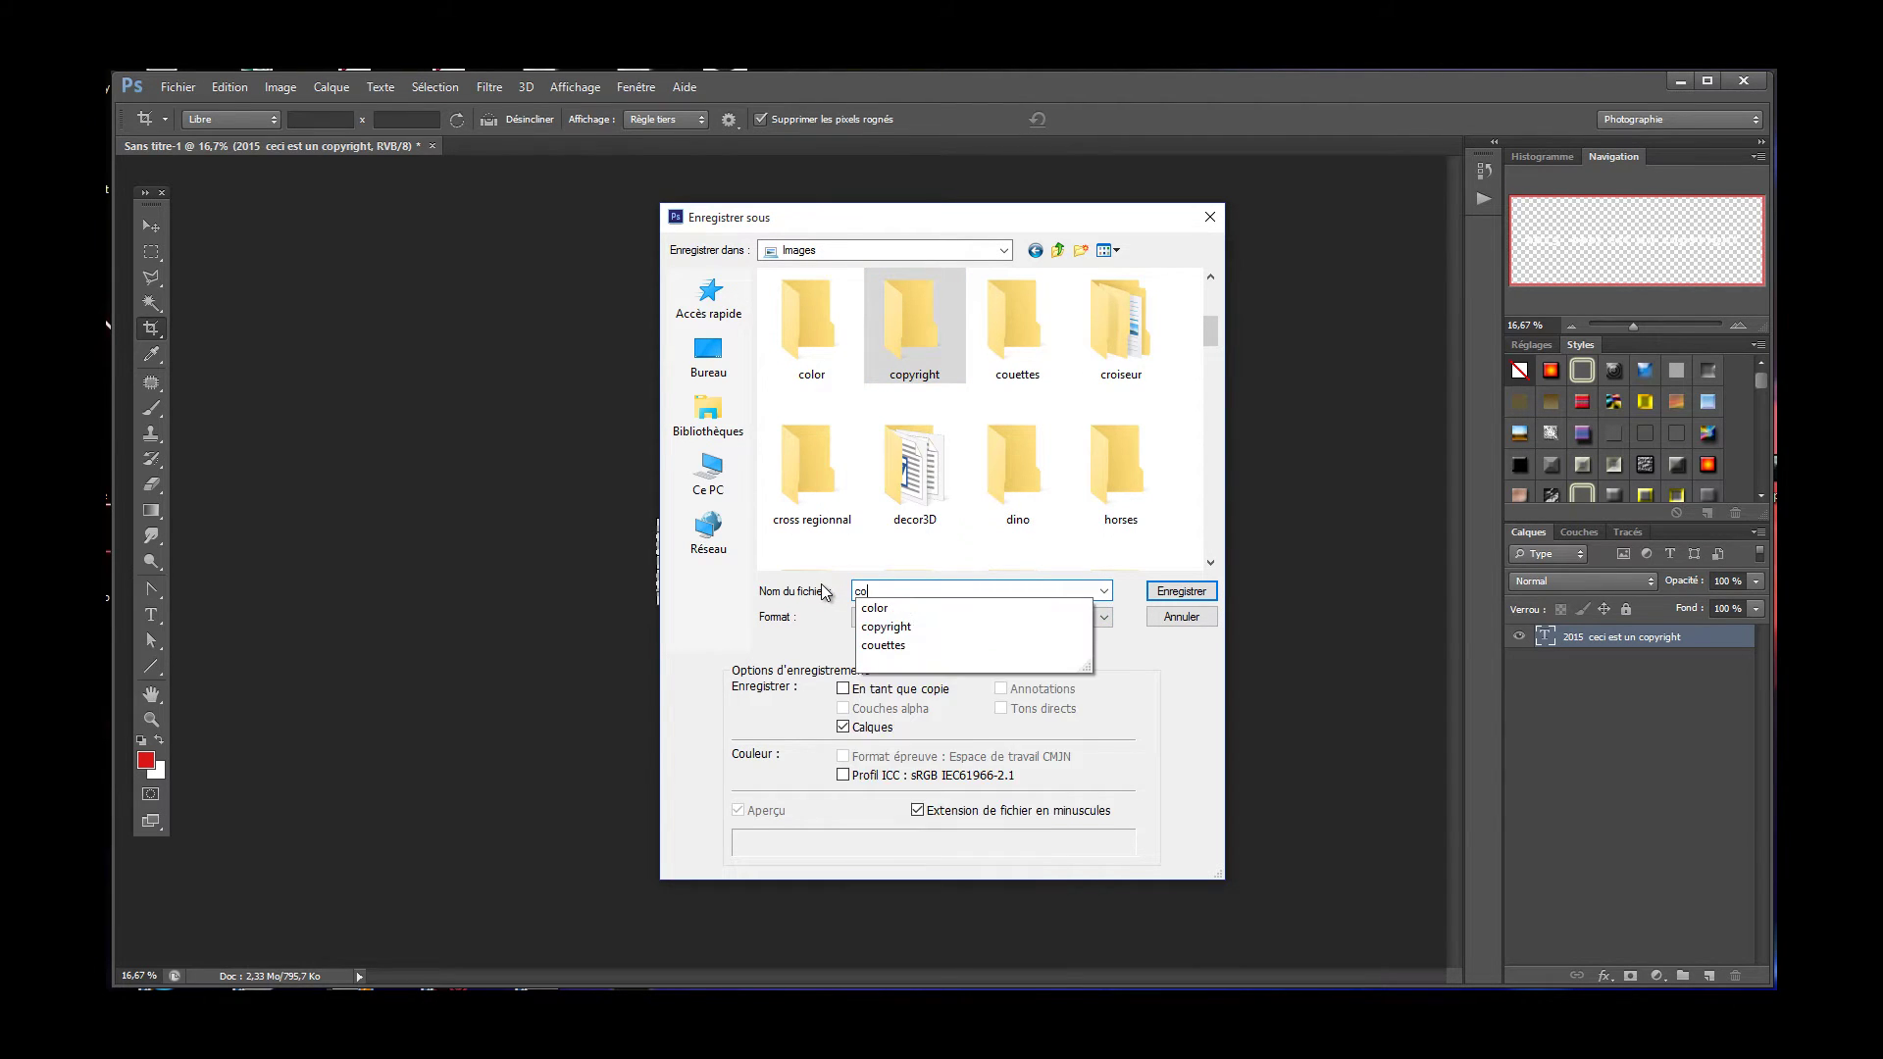
{"action": "type", "text": "pyri"}
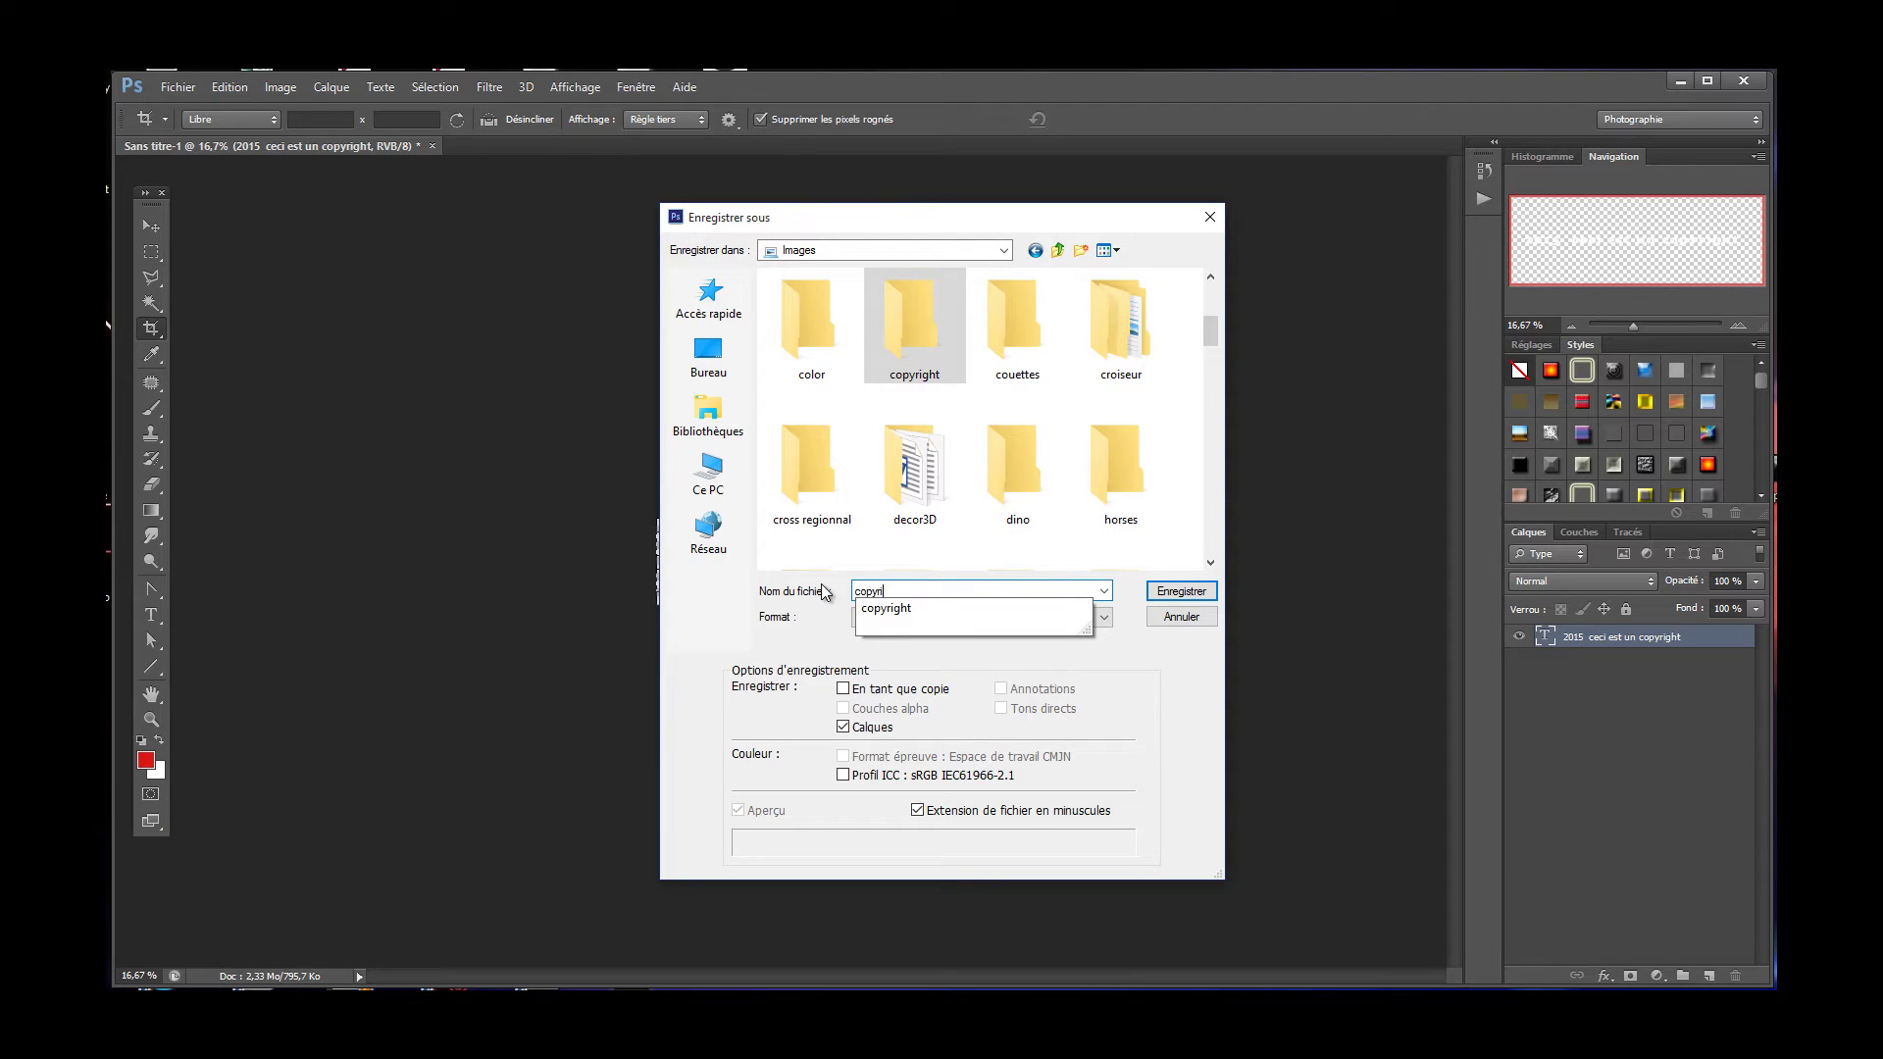
{"action": "type", "text": "ght"}
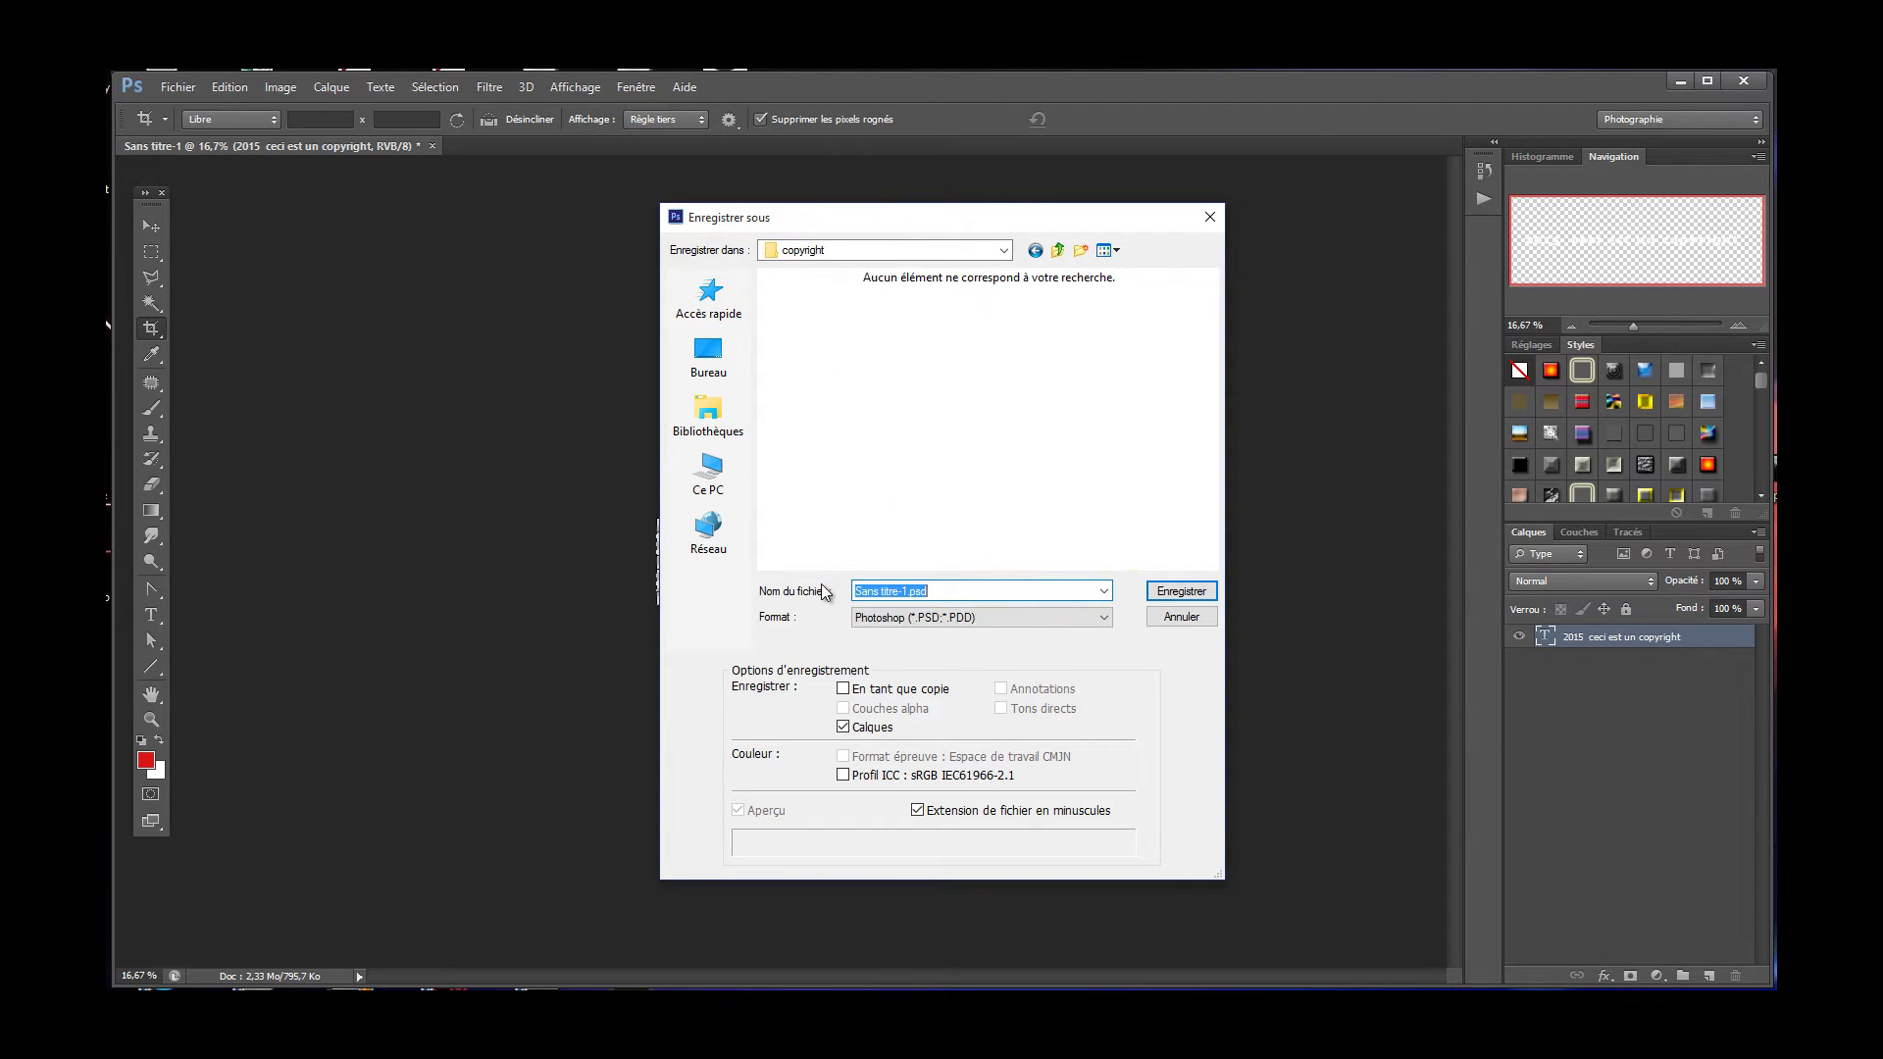
{"action": "left_click", "coordinate": [1163, 597]}
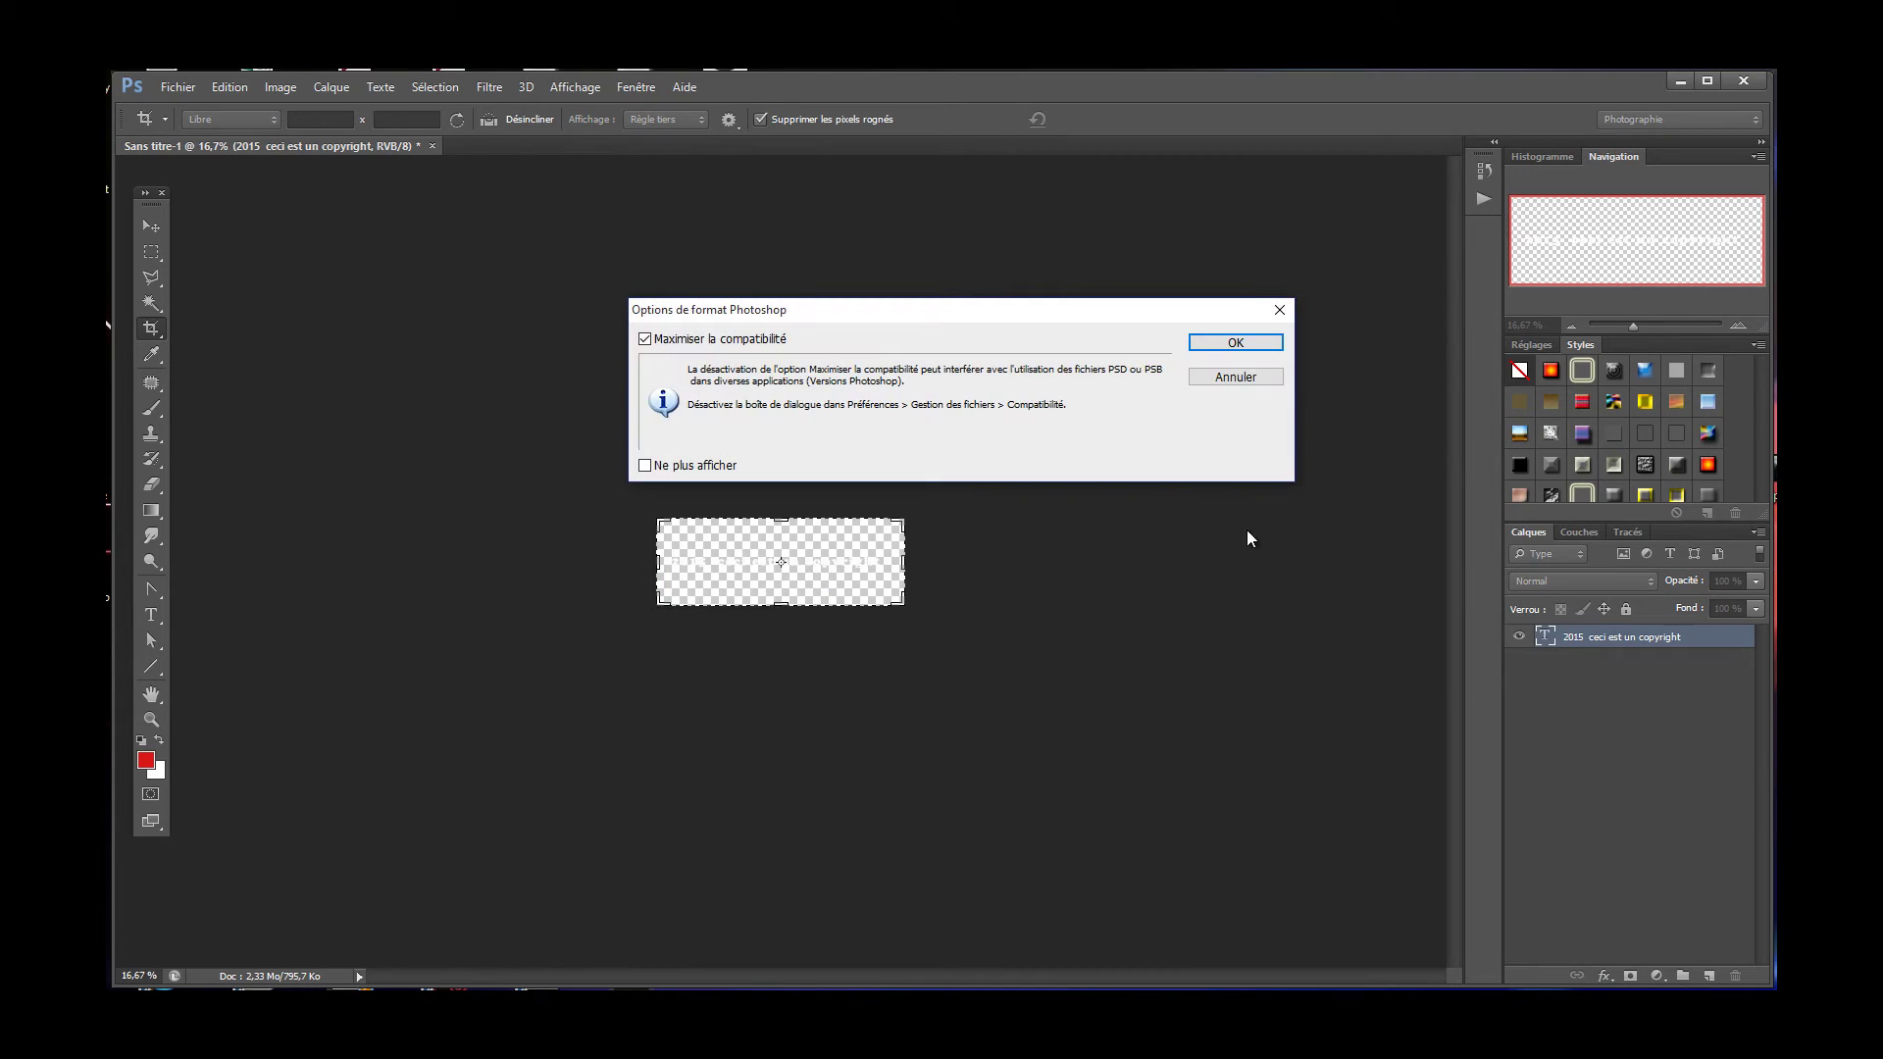
{"action": "left_click", "coordinate": [1222, 345]}
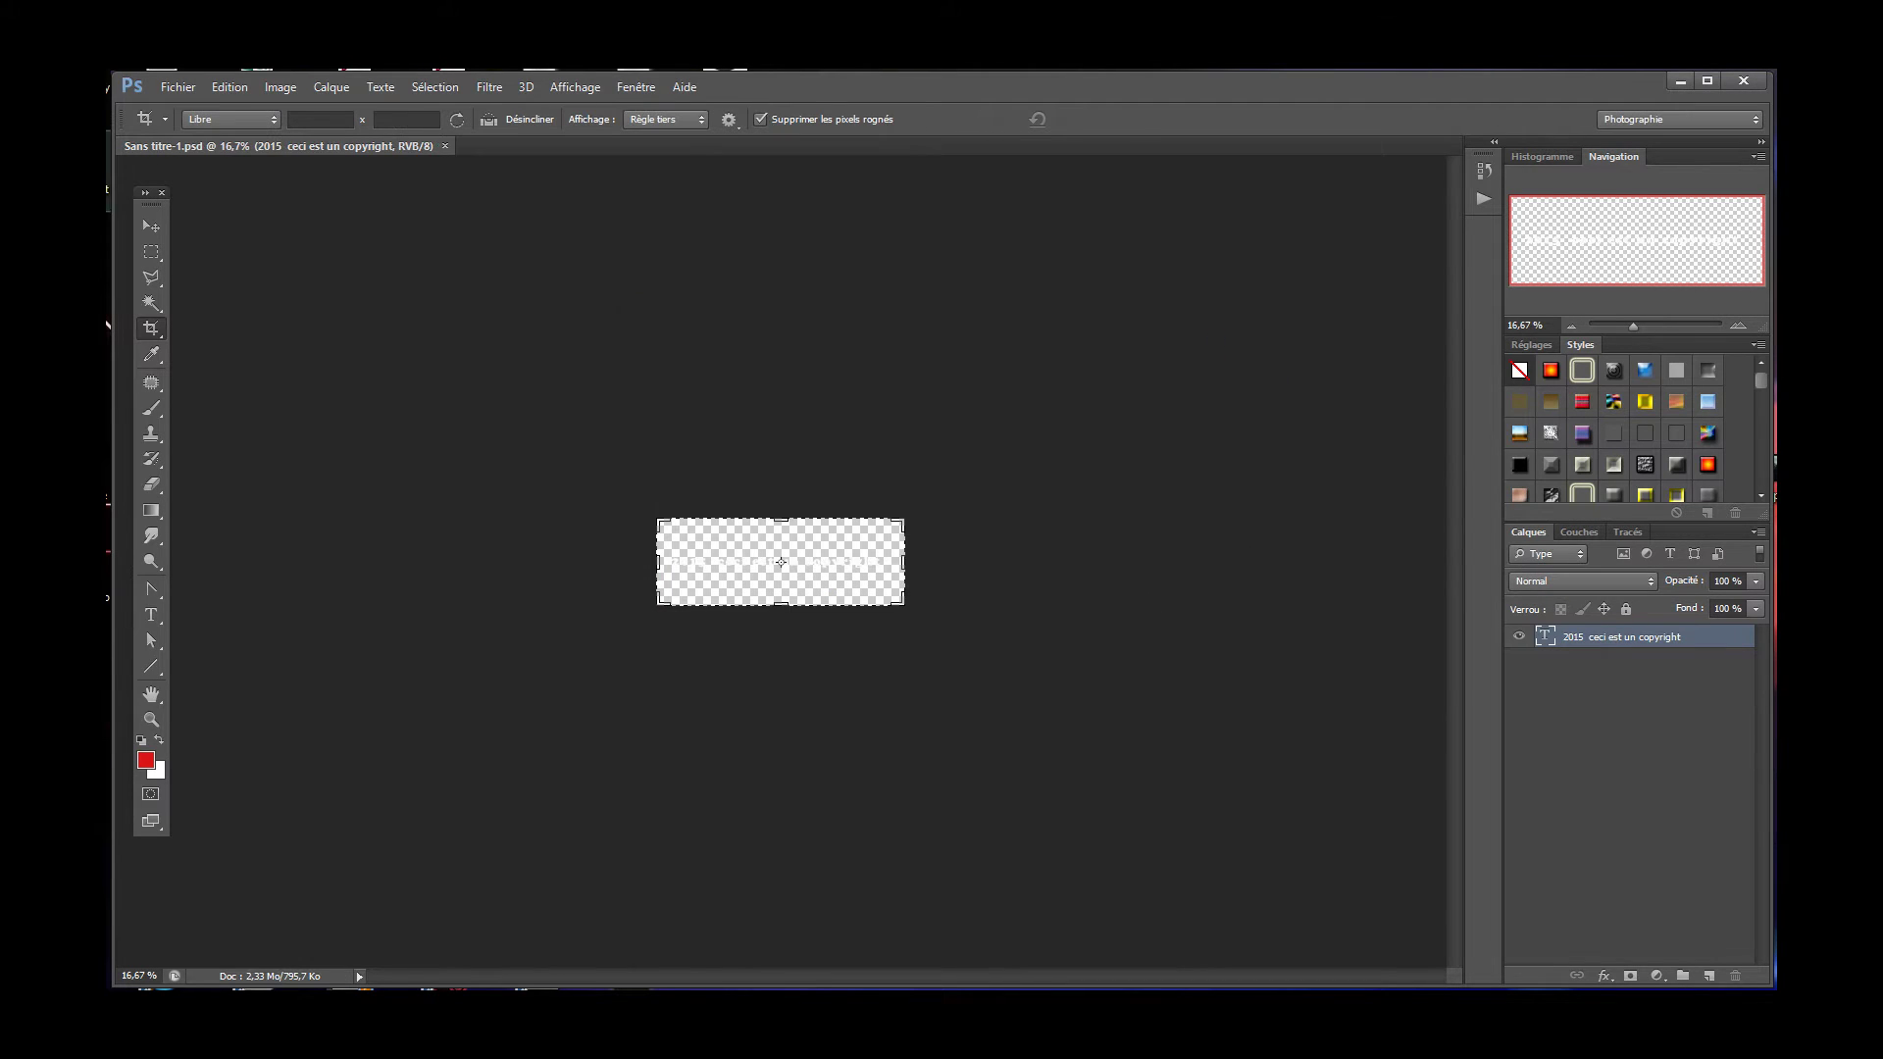
{"action": "left_click", "coordinate": [178, 87]}
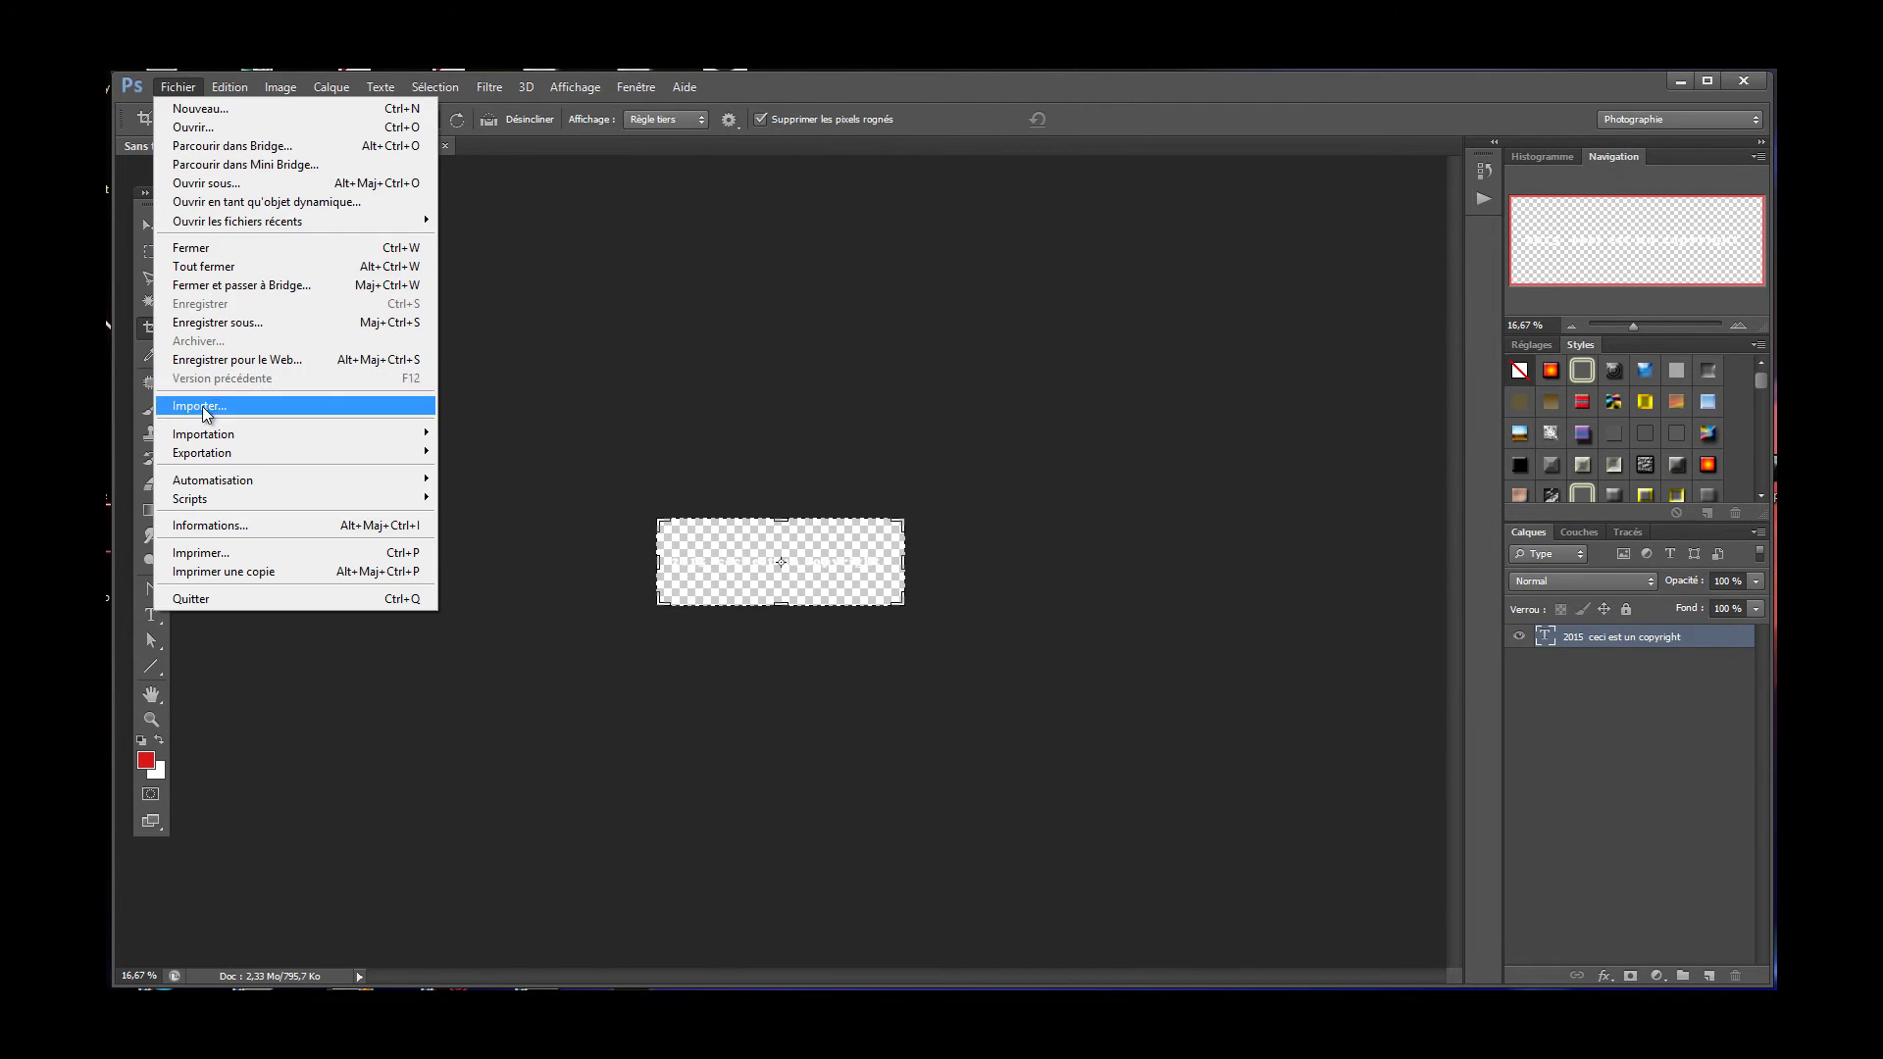
Close the document, delete the old copy action, and hide the Scripts panel.
{"action": "left_click", "coordinate": [190, 248]}
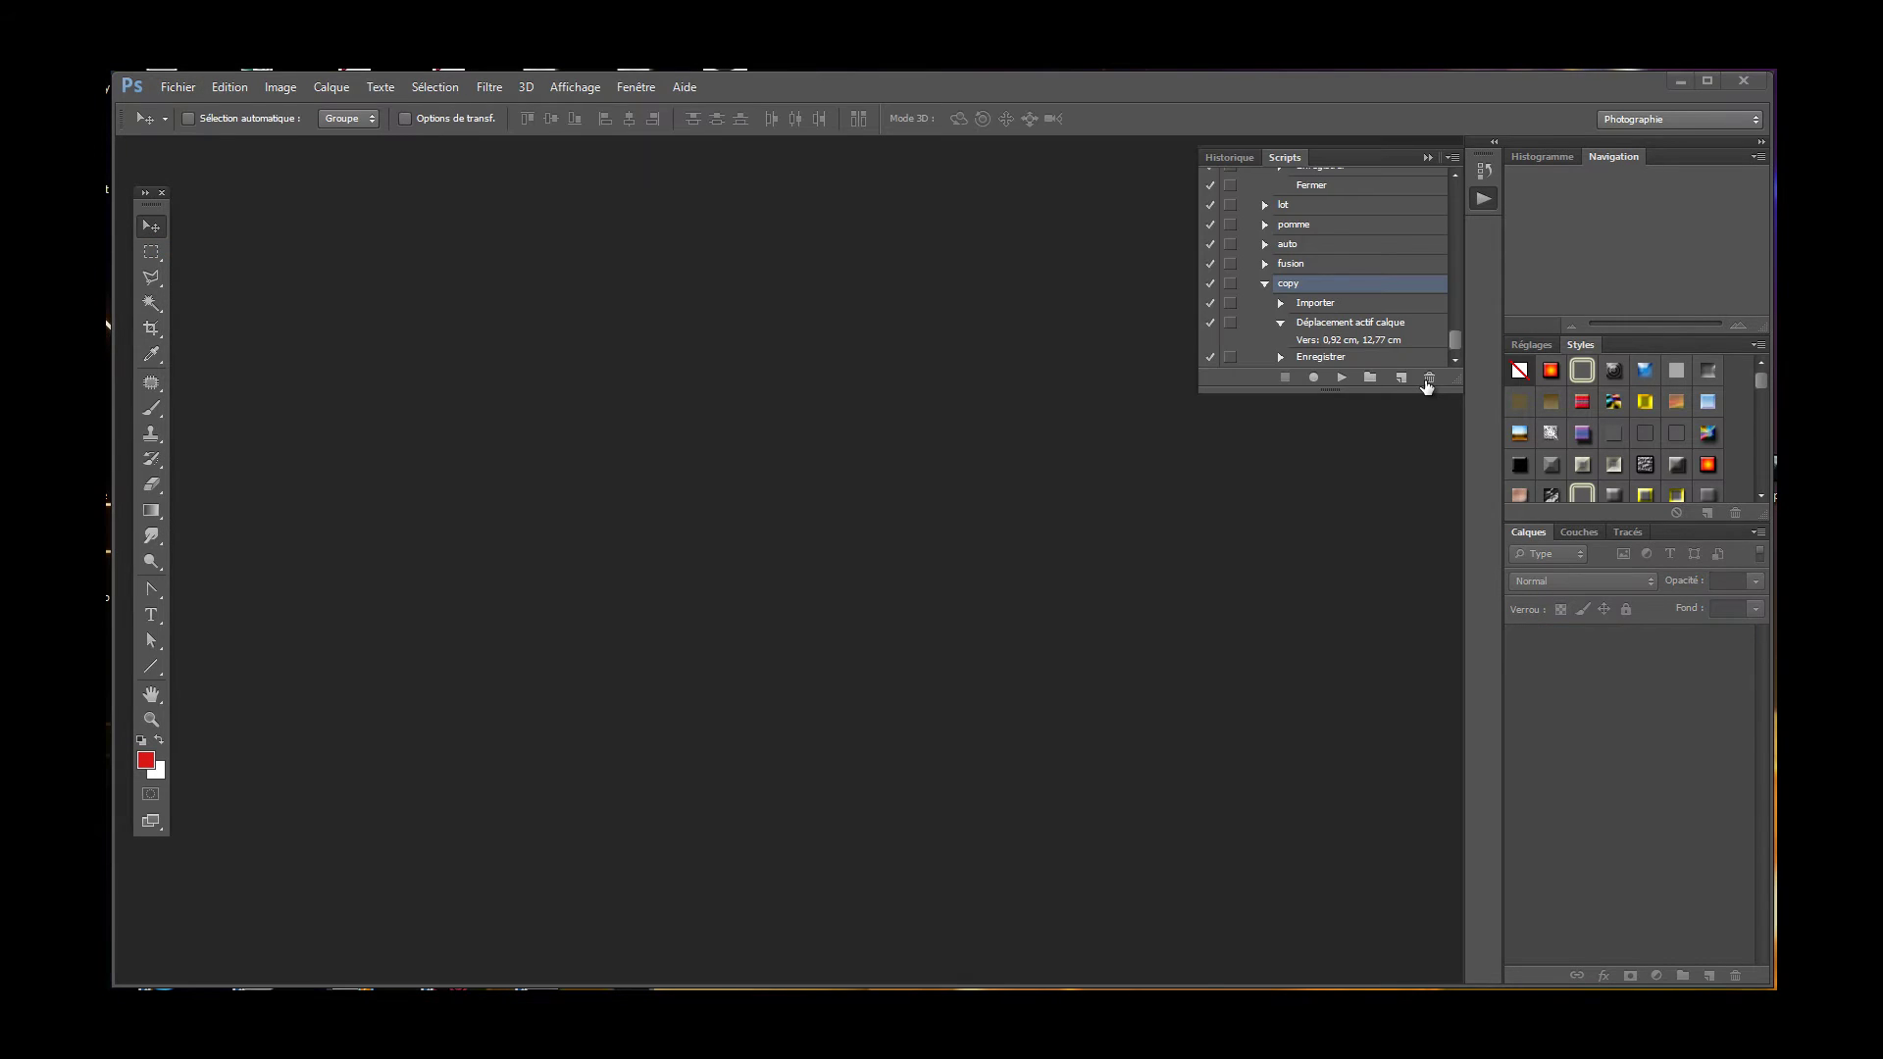
{"action": "left_click", "coordinate": [1429, 379]}
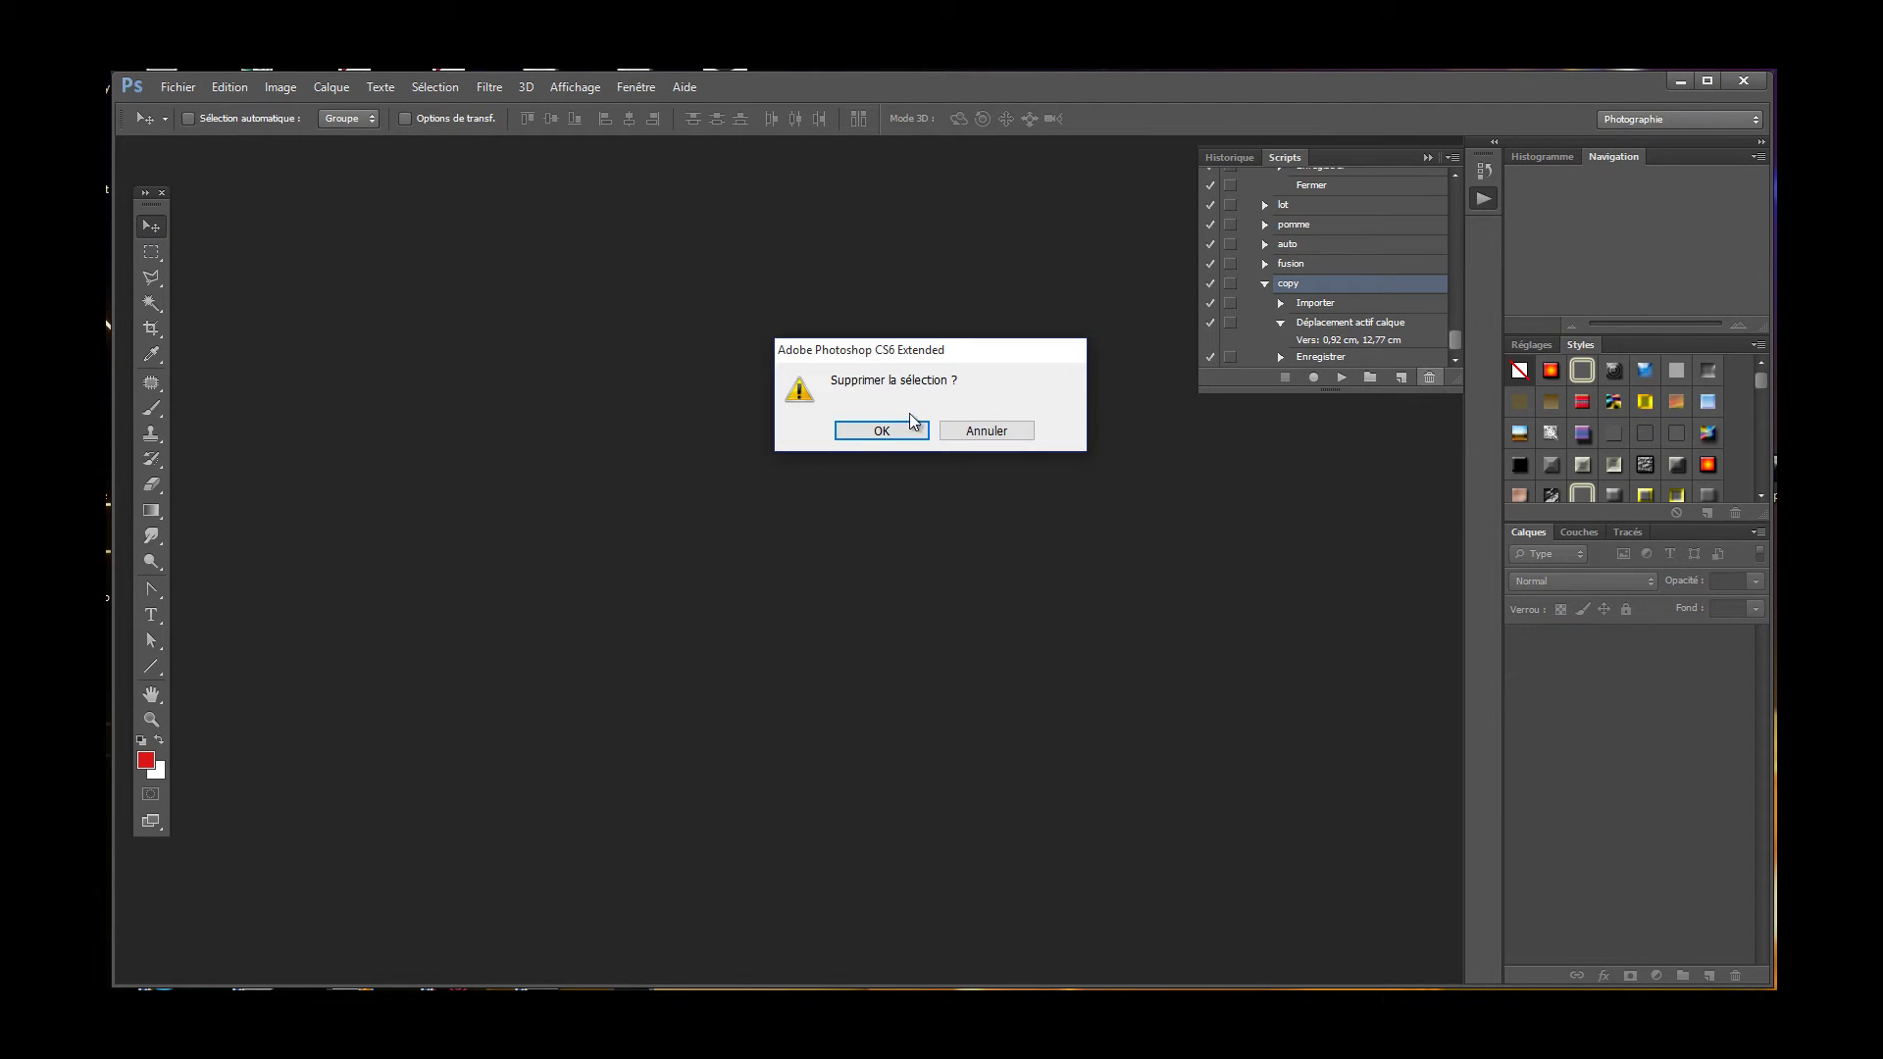
{"action": "left_click", "coordinate": [854, 431]}
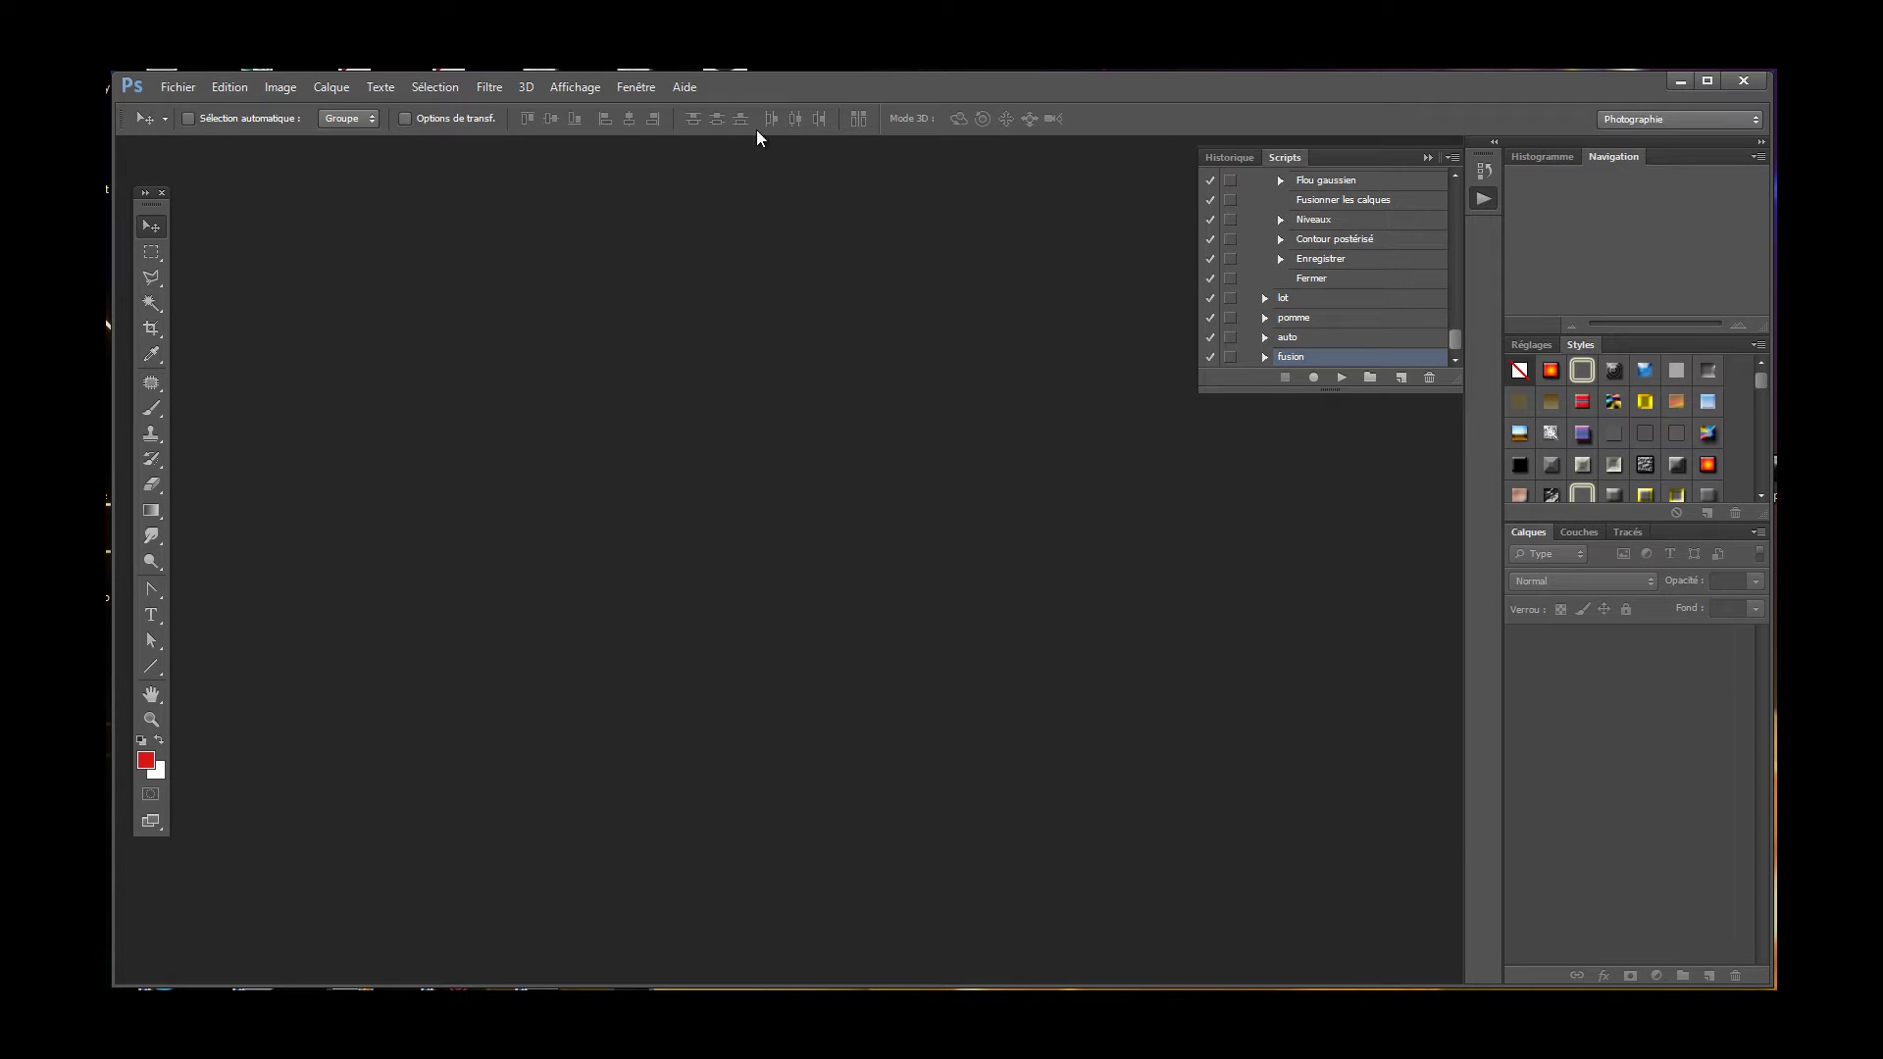
{"action": "left_click", "coordinate": [635, 87]}
{"action": "left_click", "coordinate": [614, 555]}
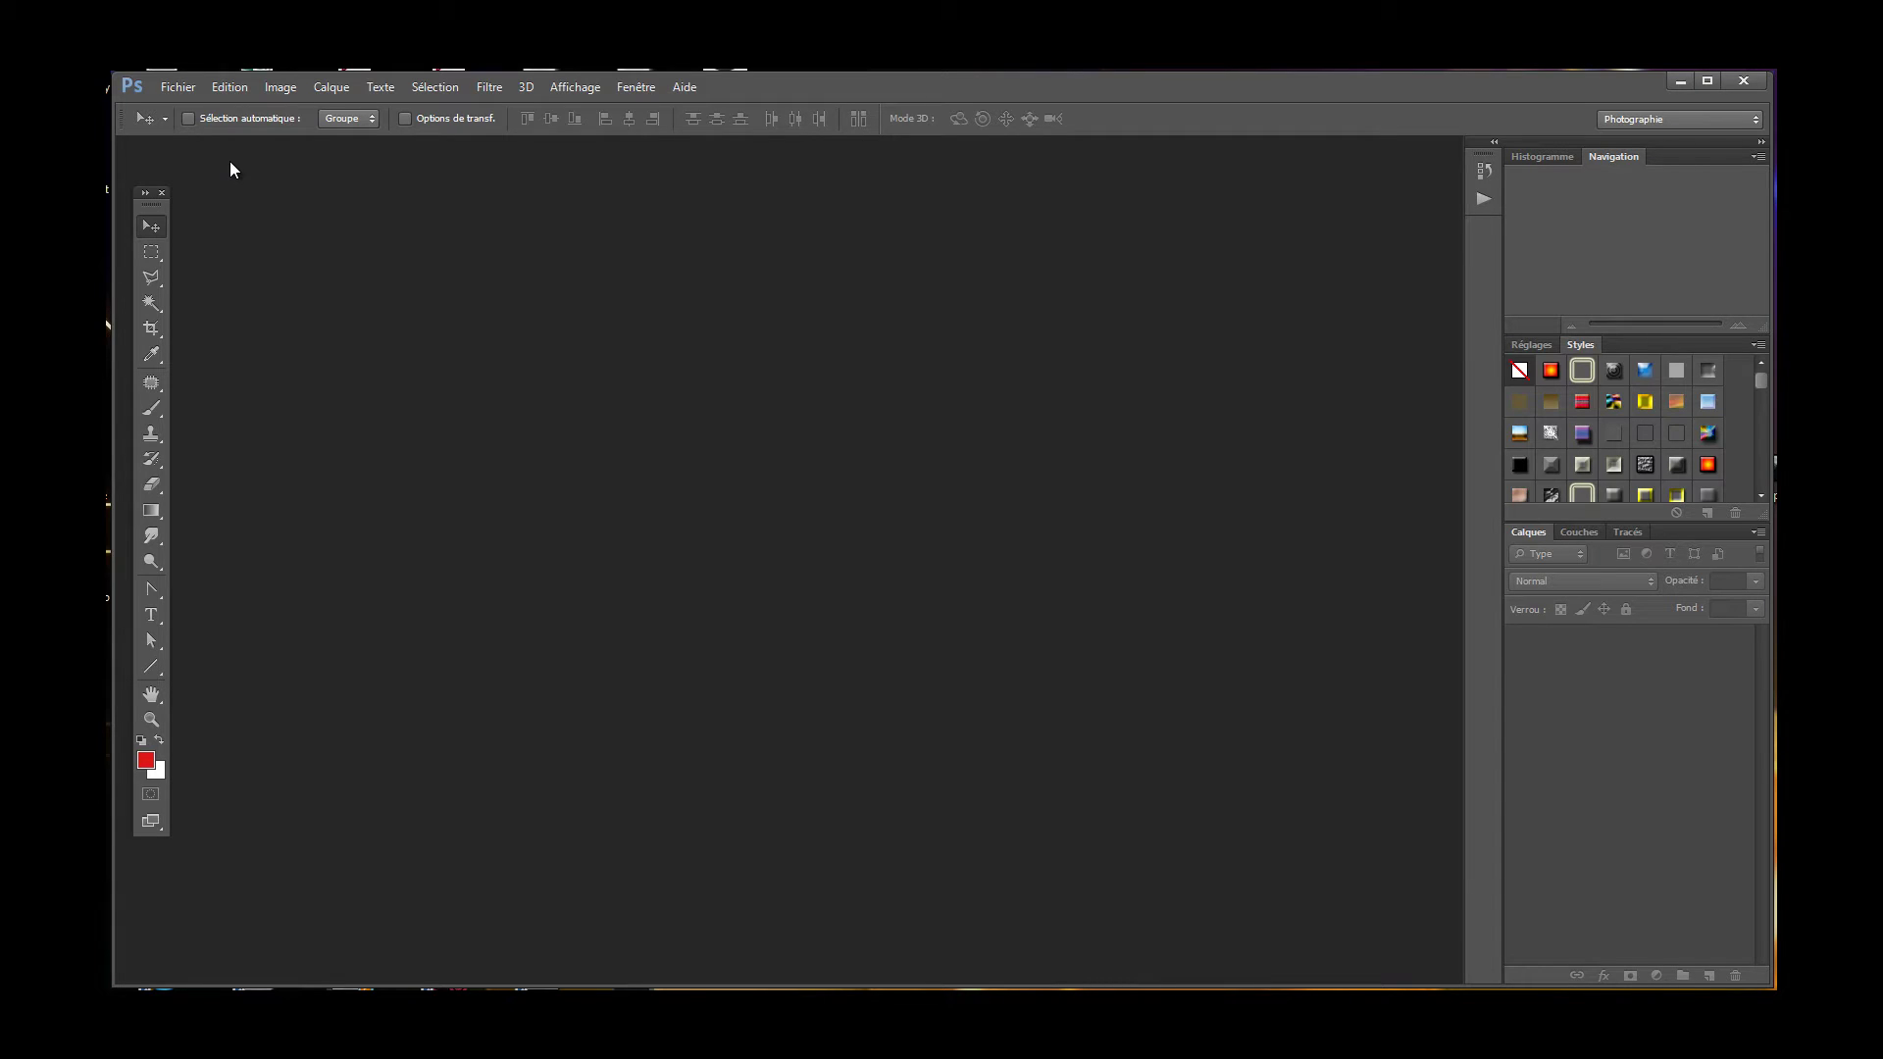
Open SAM_1812.JPG from the barcelone folder on the Lexar (E:) drive.
{"action": "left_click", "coordinate": [171, 87]}
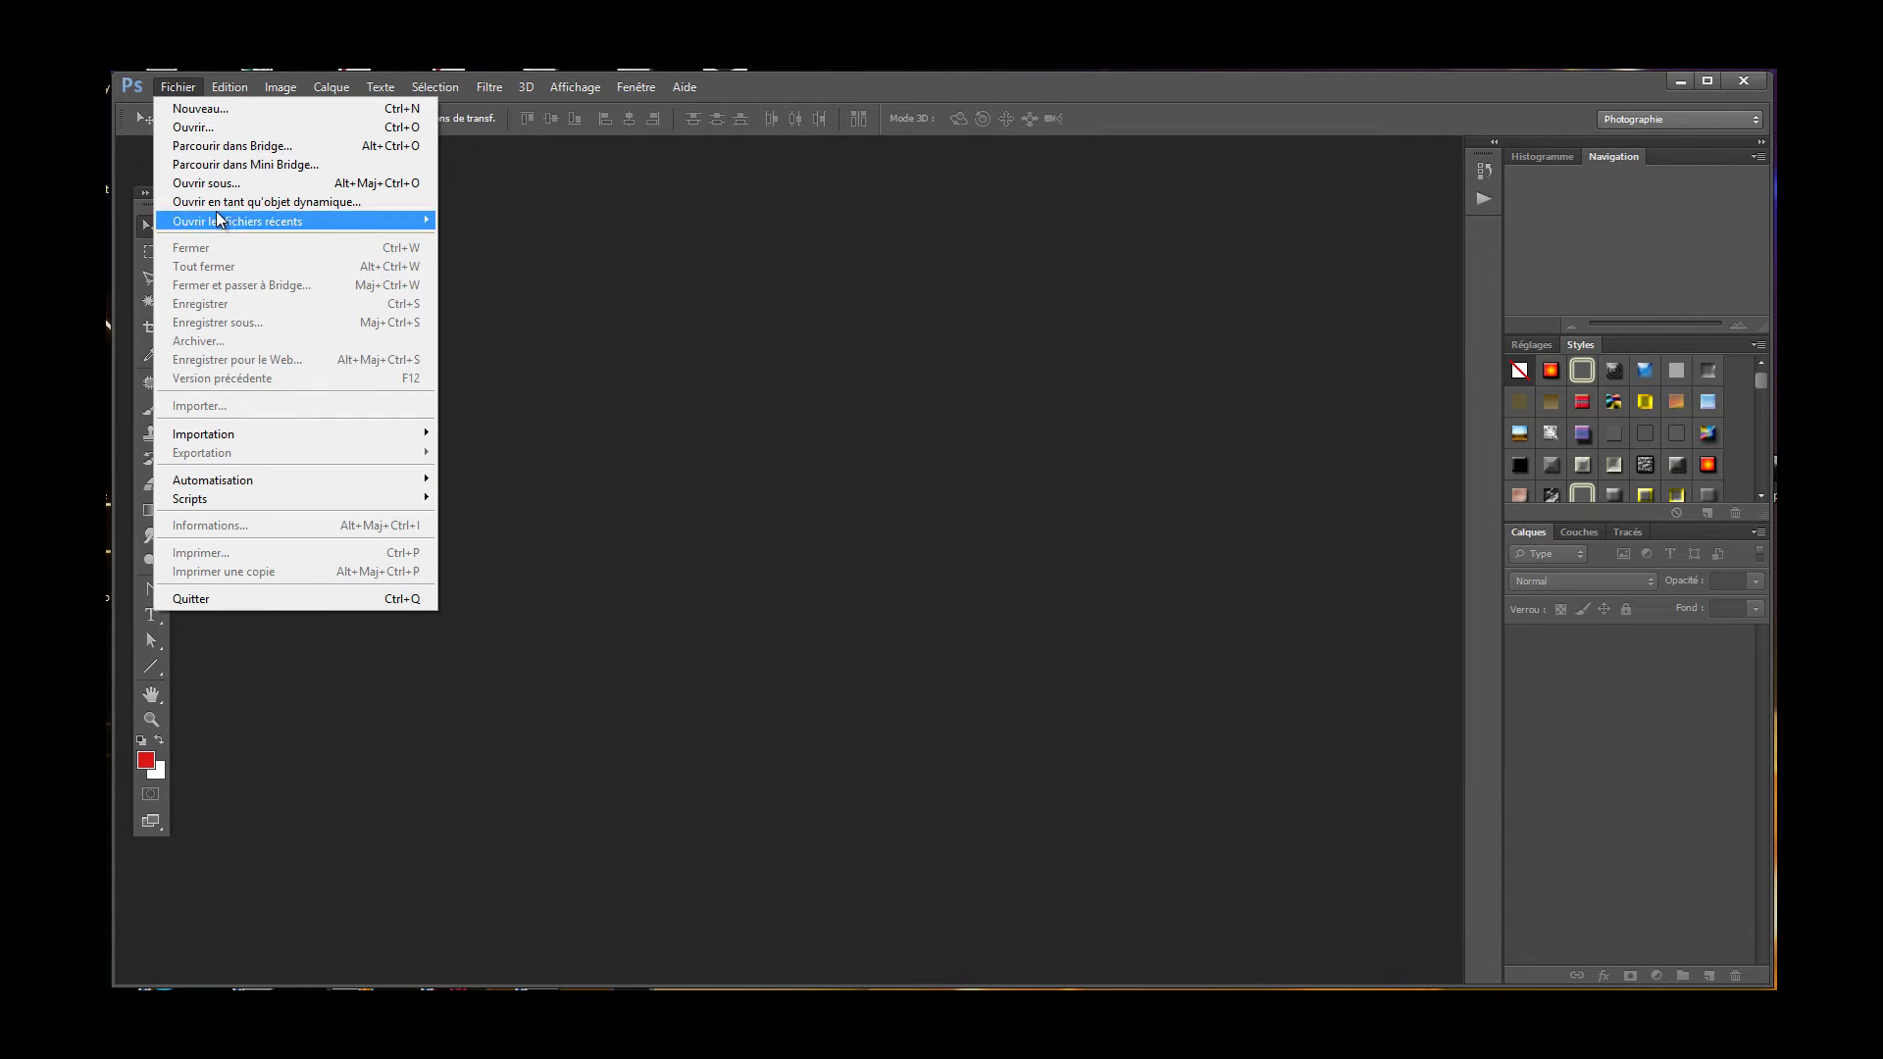
{"action": "left_click", "coordinate": [188, 126]}
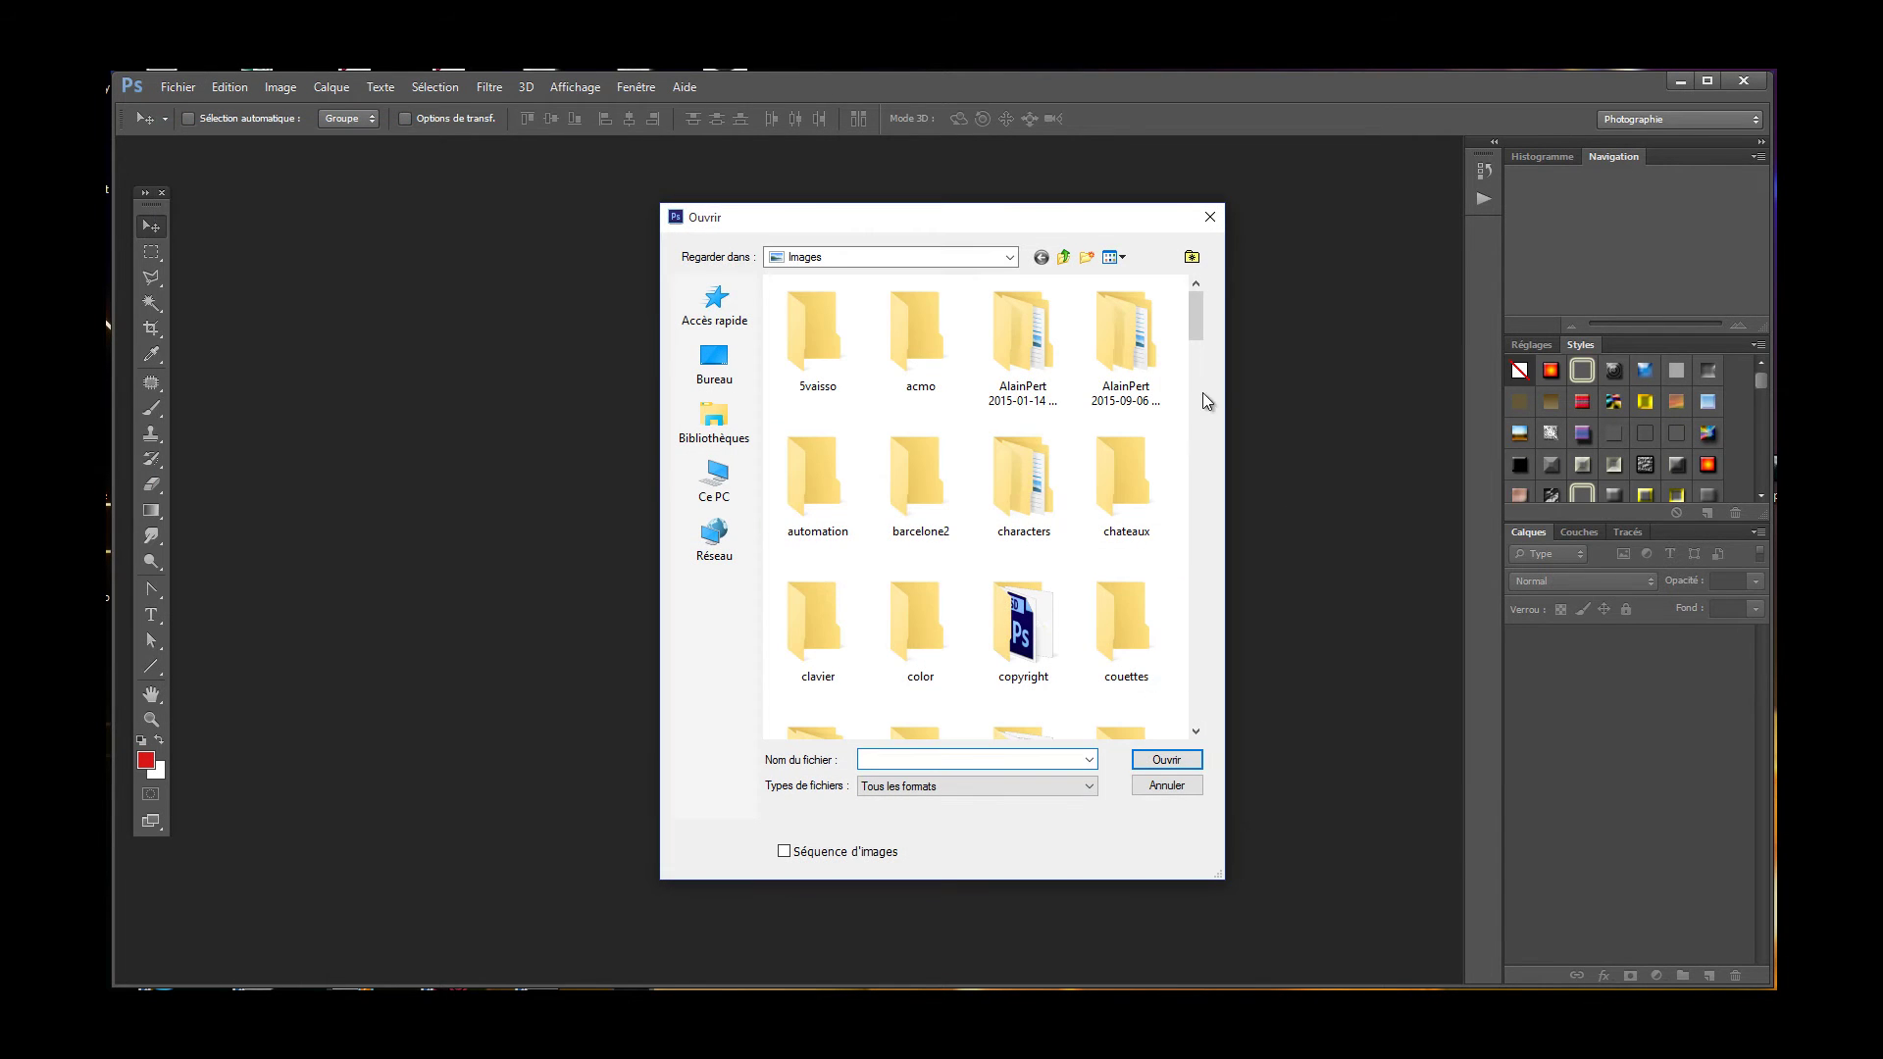
{"action": "left_click", "coordinate": [701, 427]}
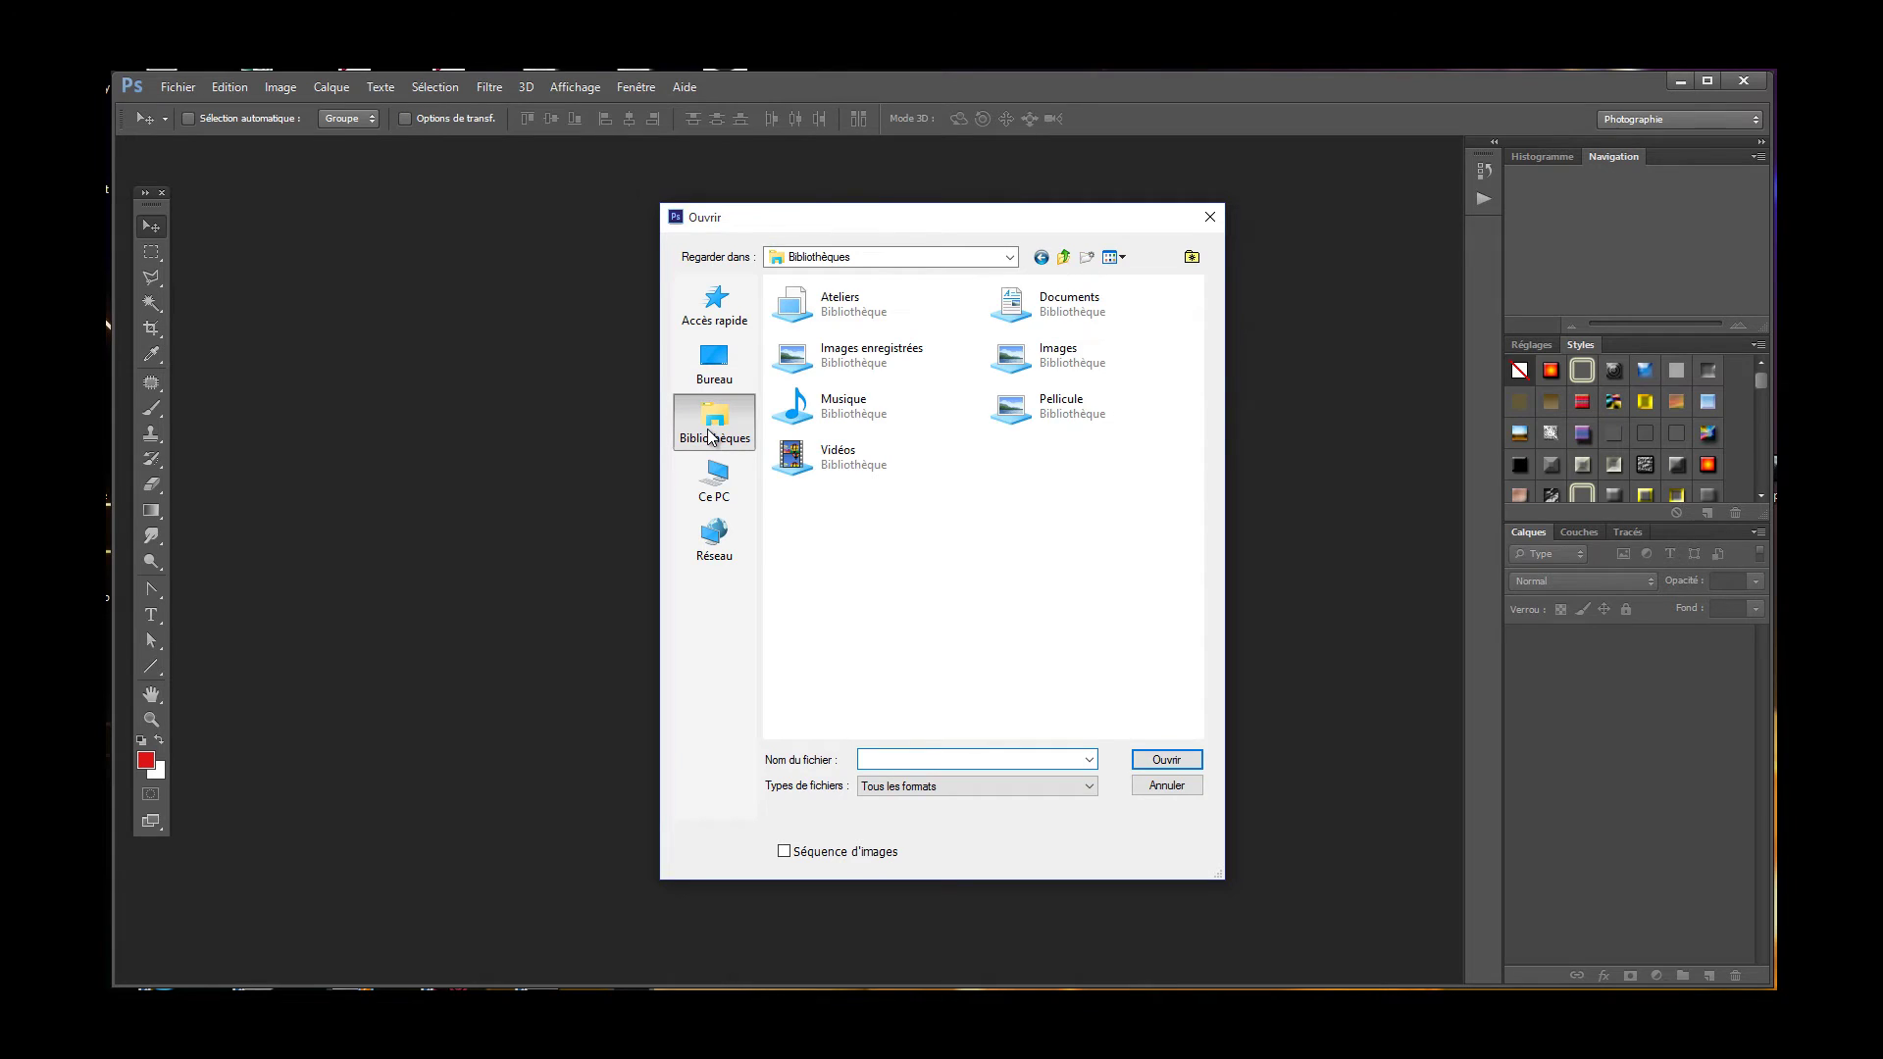
{"action": "left_click", "coordinate": [714, 479]}
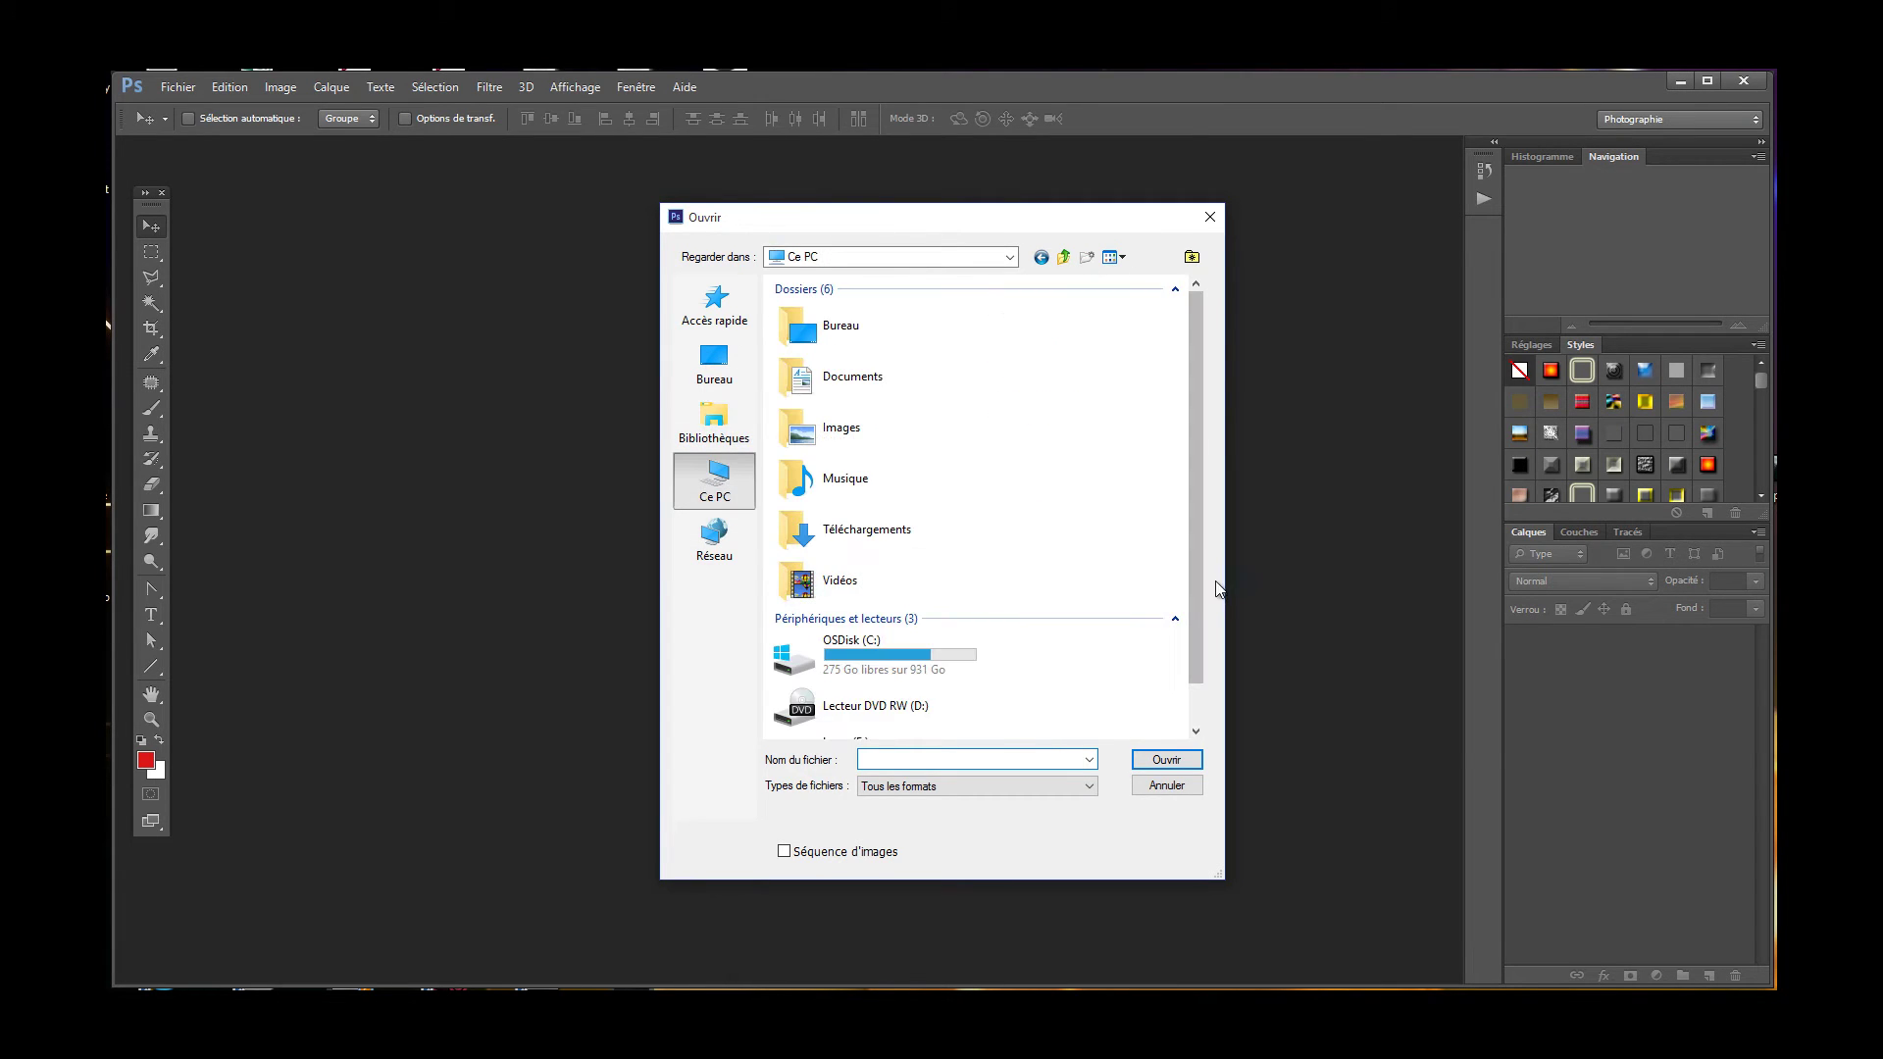
{"action": "scroll", "coordinate": [1187, 609], "scroll_direction": "down", "scroll_amount": 2}
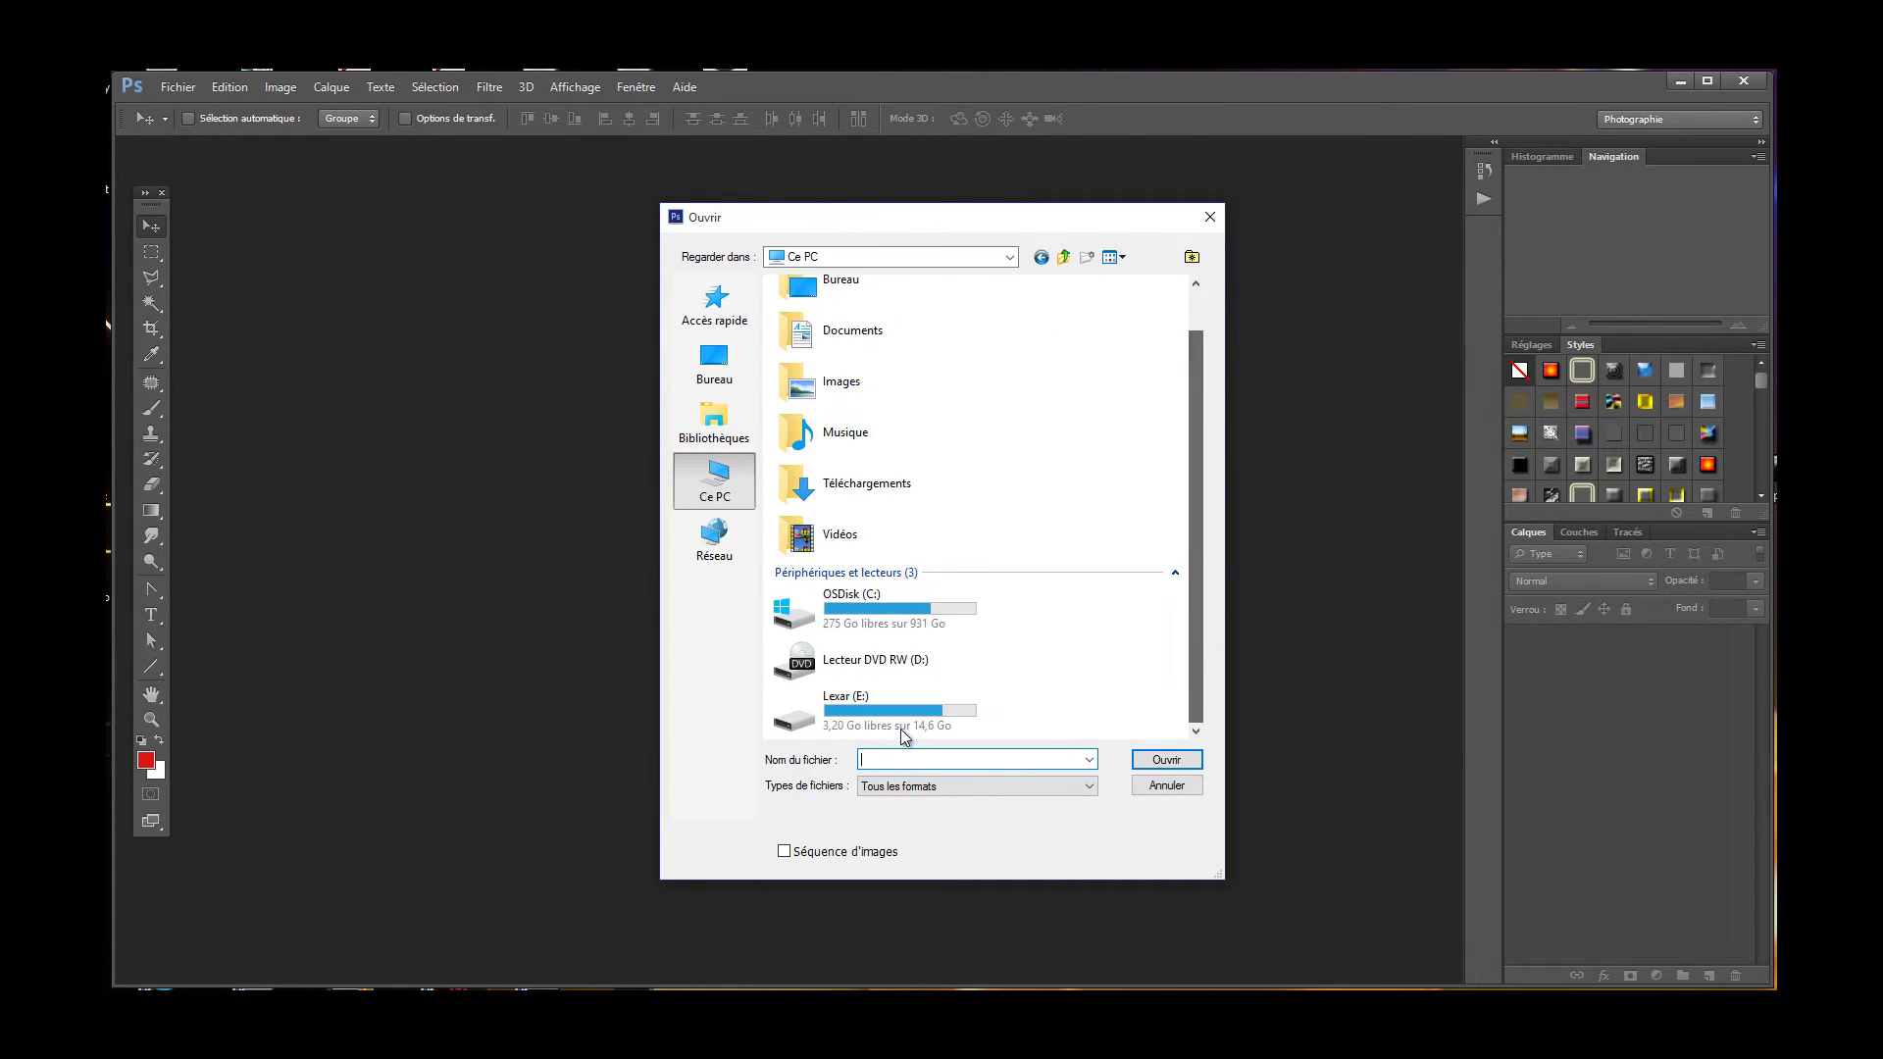
{"action": "double_click", "coordinate": [831, 710]}
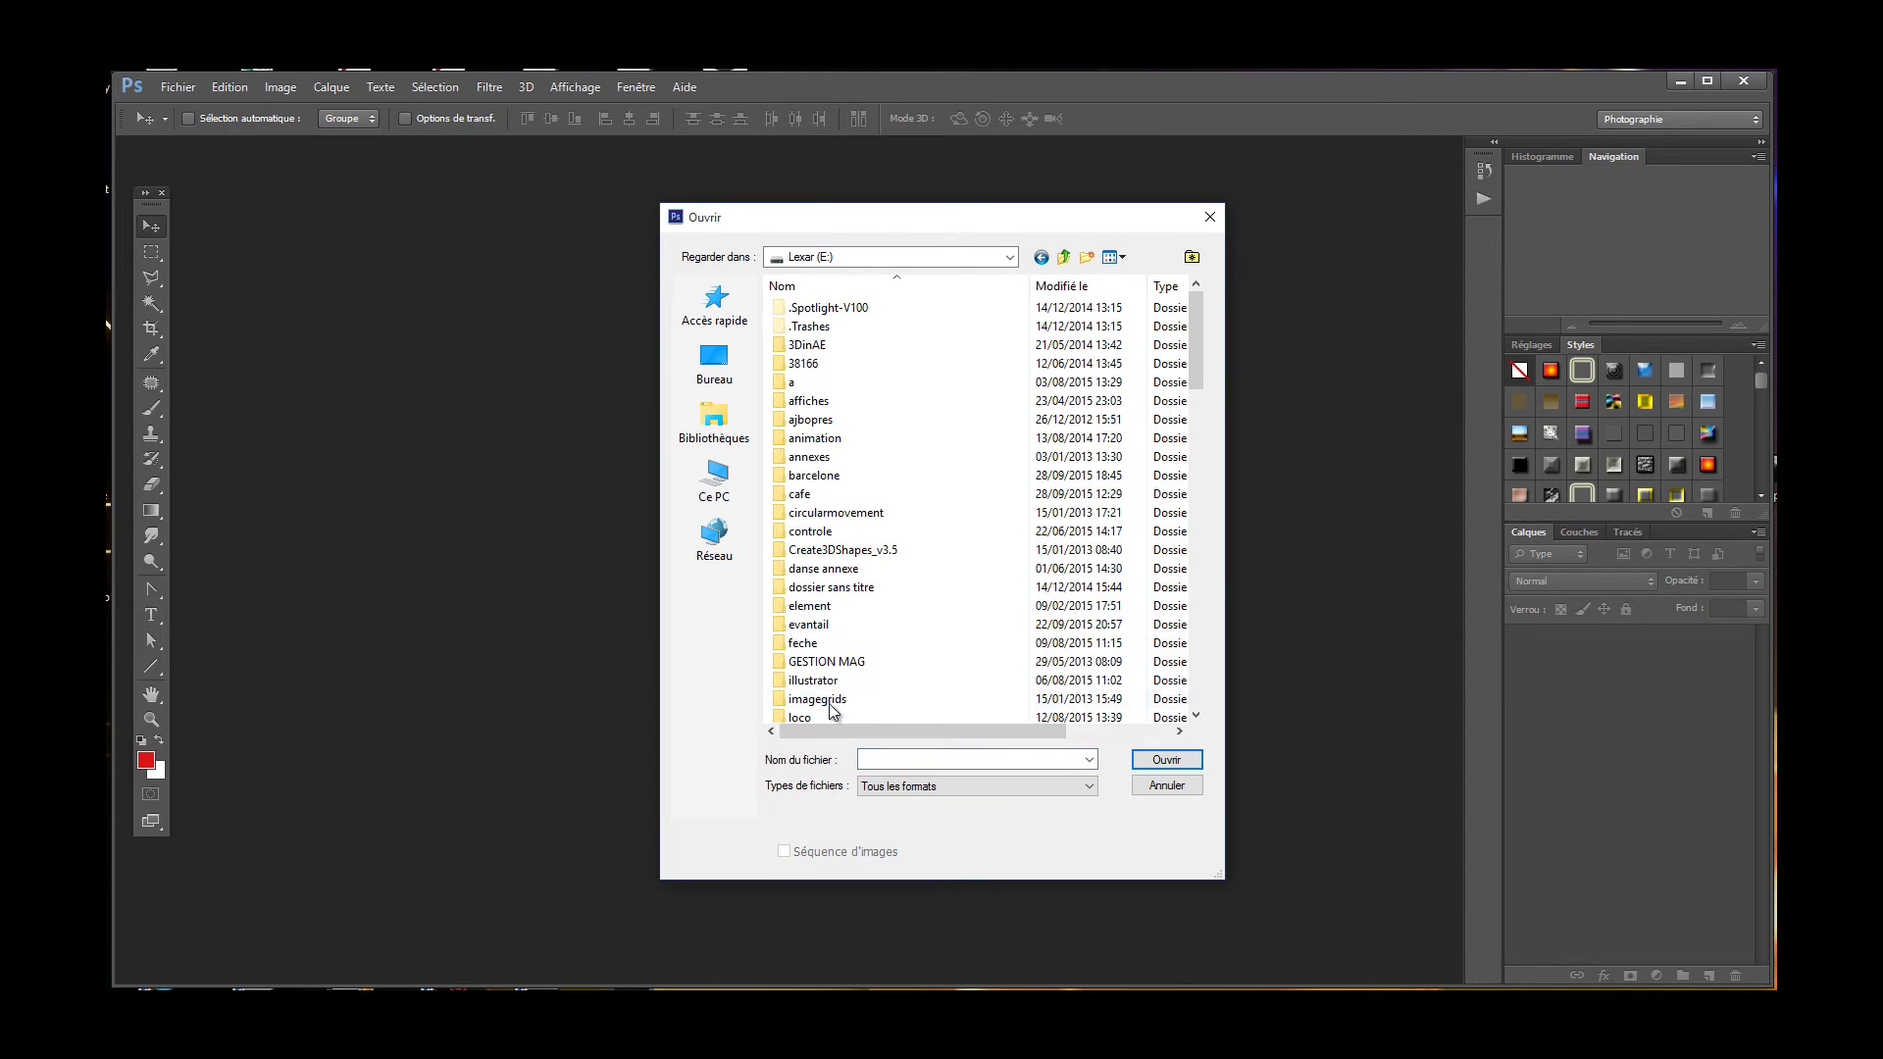
{"action": "double_click", "coordinate": [816, 476]}
{"action": "left_click", "coordinate": [823, 310]}
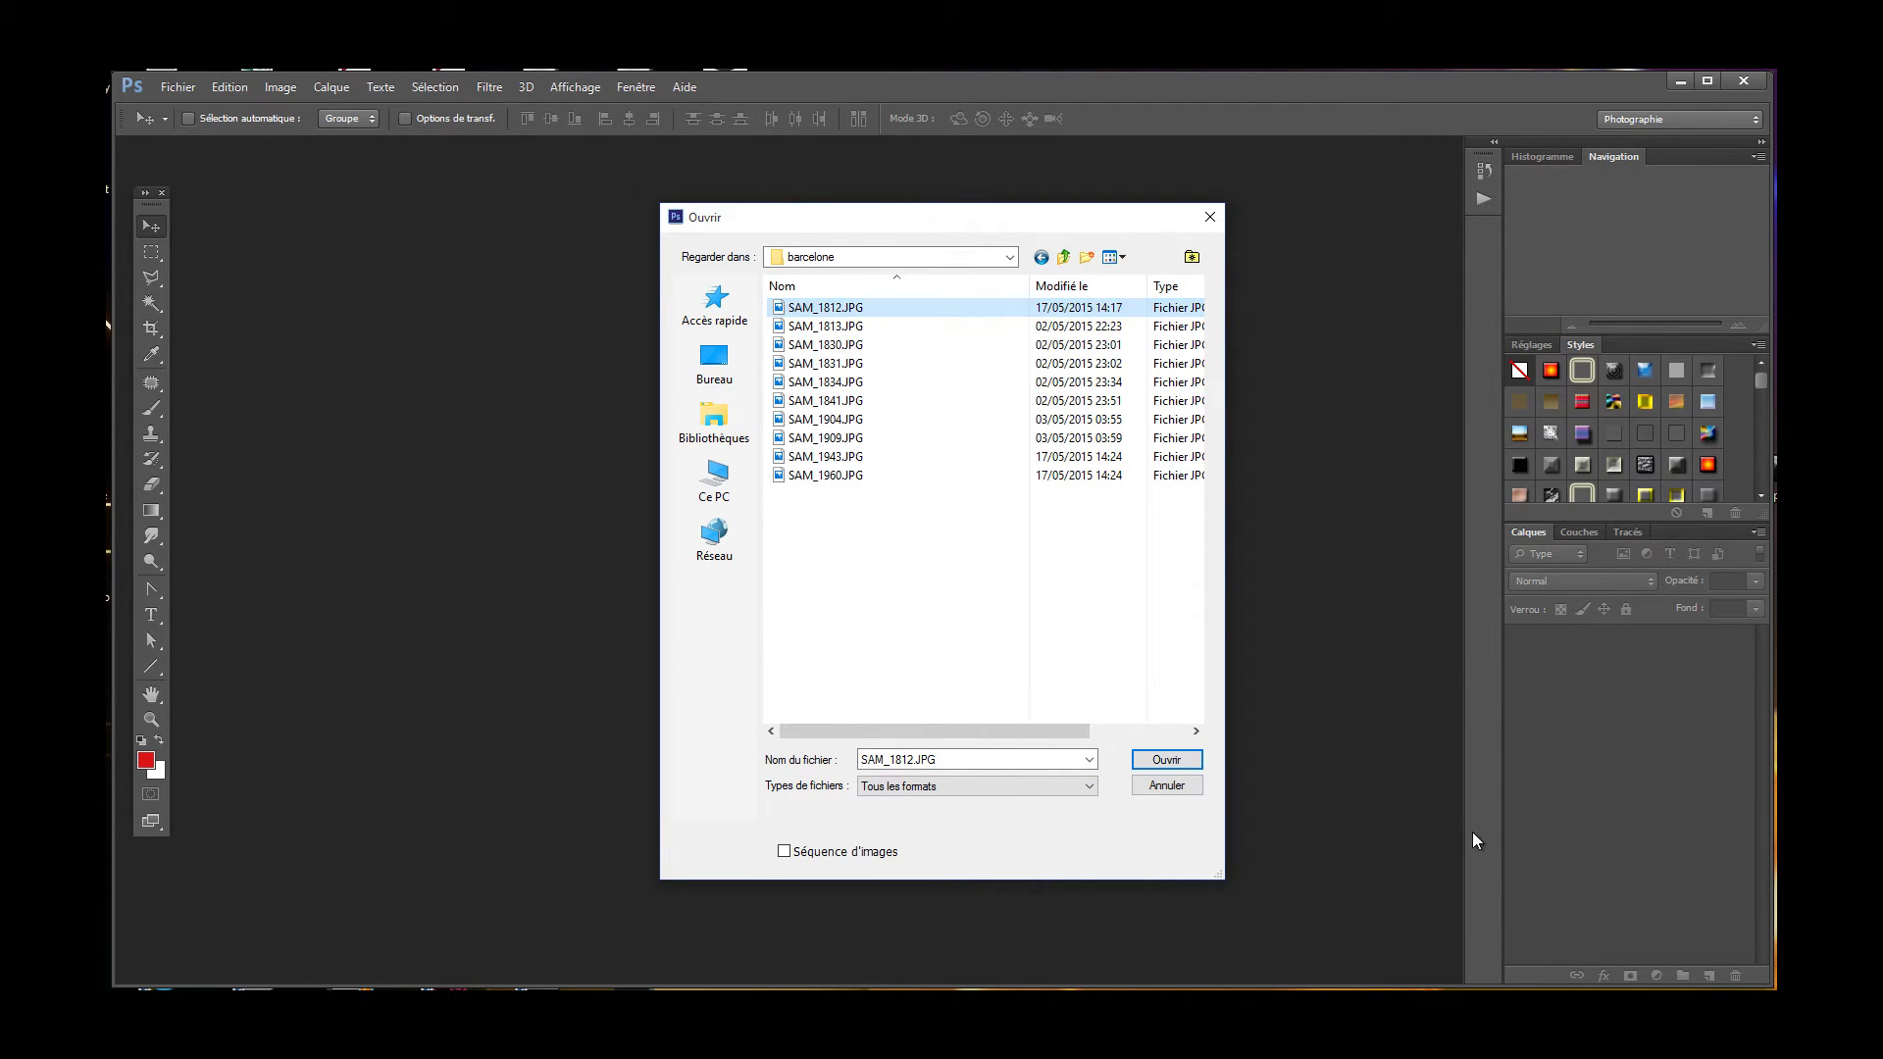
{"action": "left_click", "coordinate": [1167, 763]}
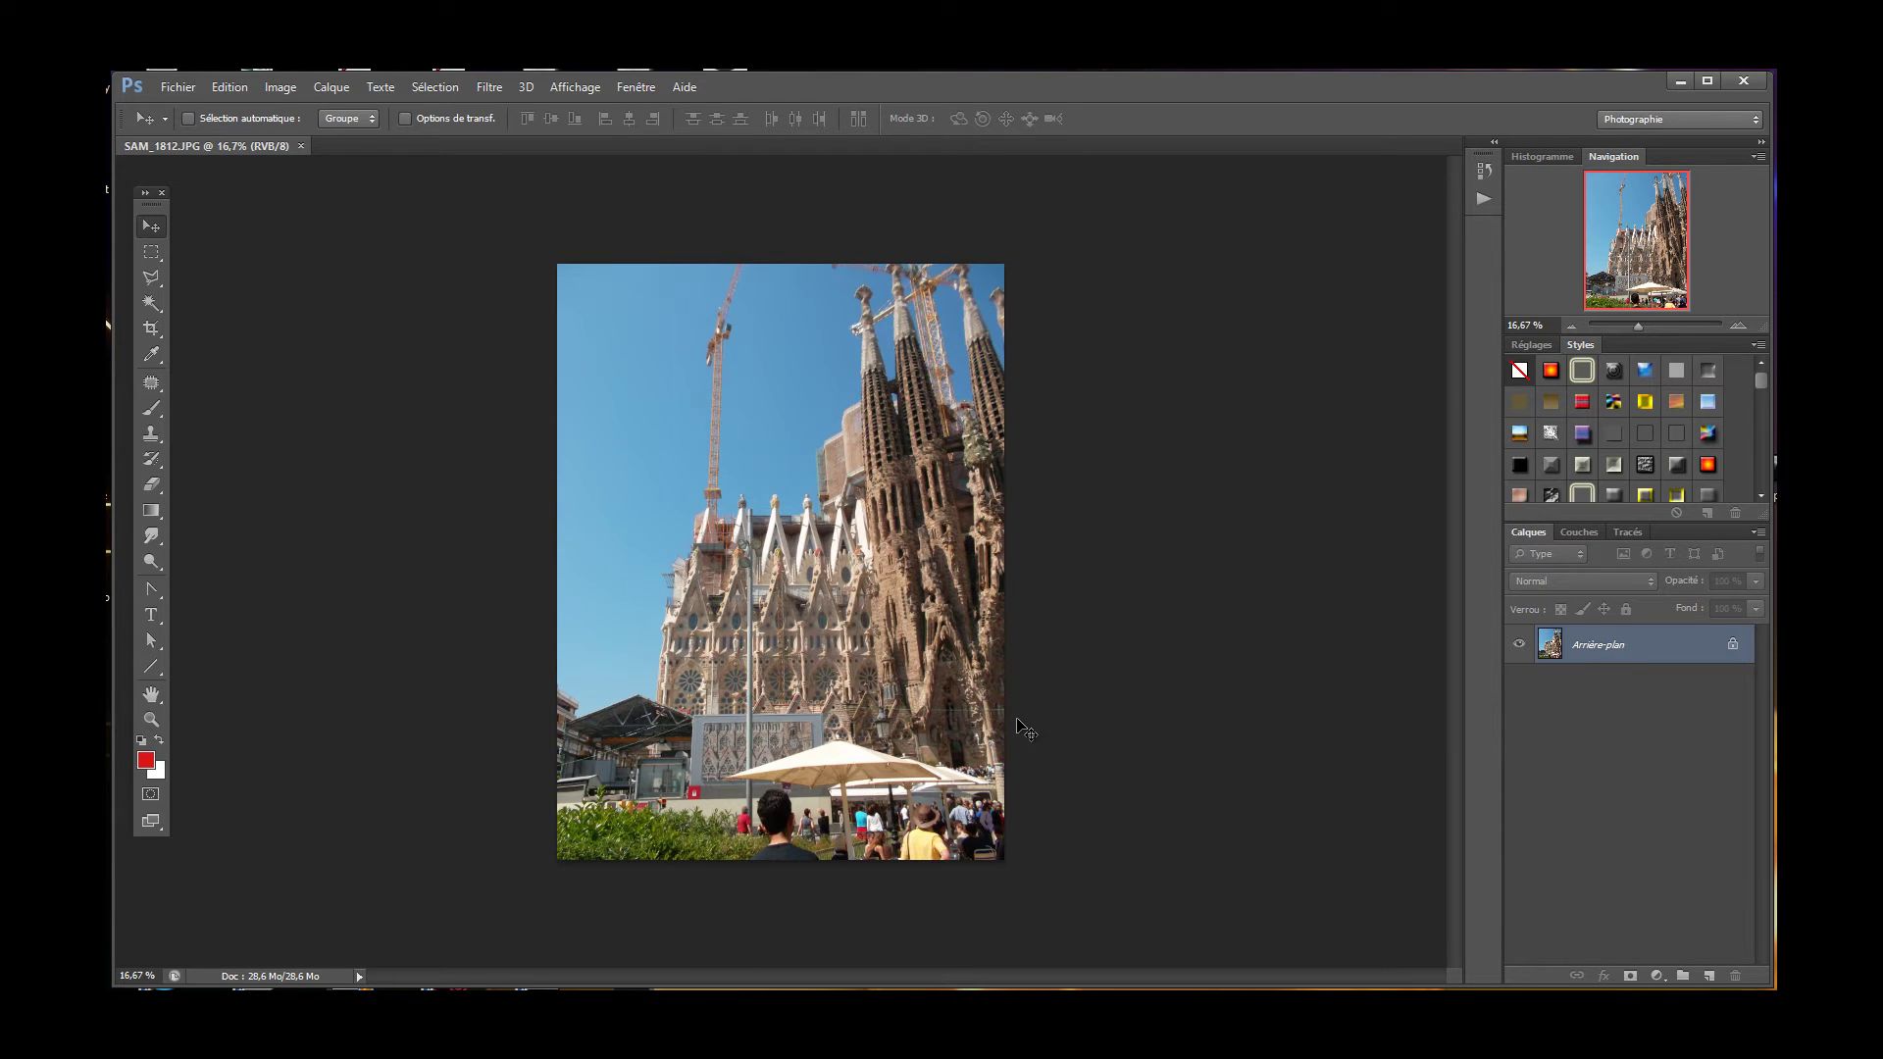
Show the Scripts panel and start recording a new action named copyright.
{"action": "left_click", "coordinate": [635, 91]}
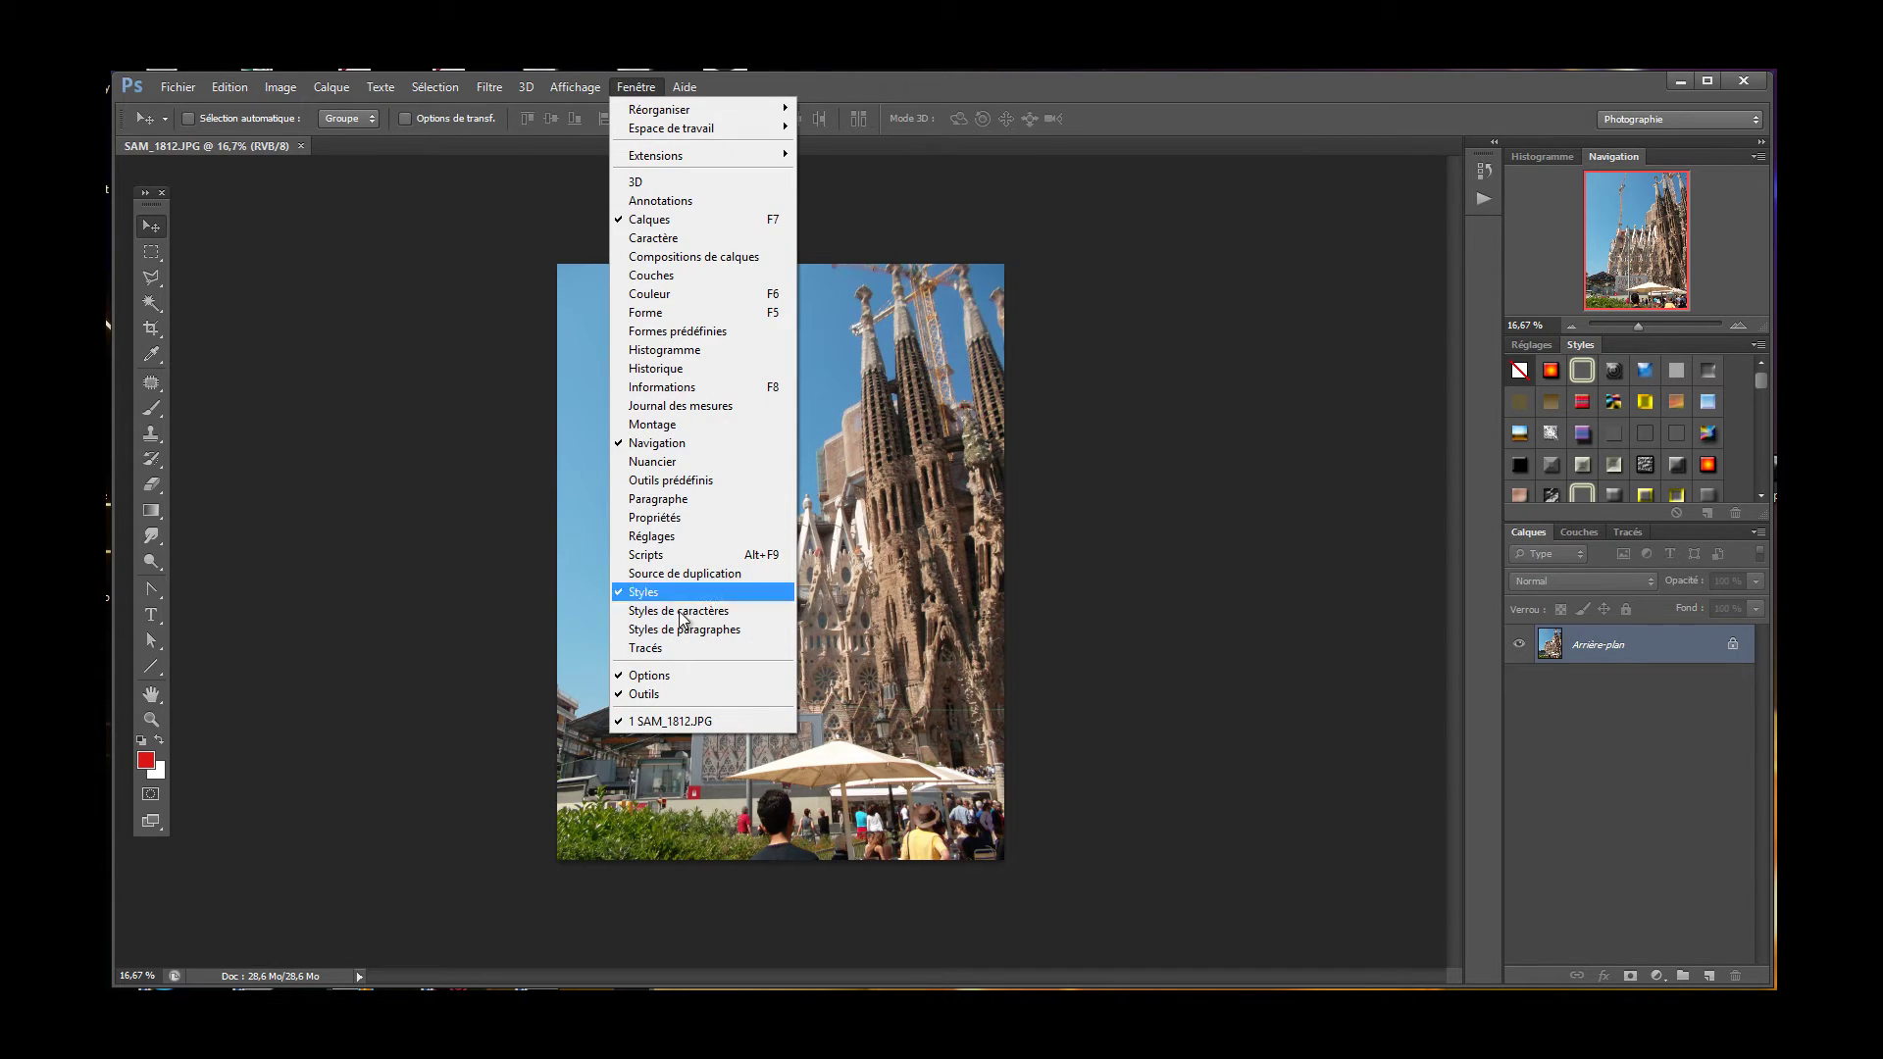
{"action": "left_click", "coordinate": [645, 555]}
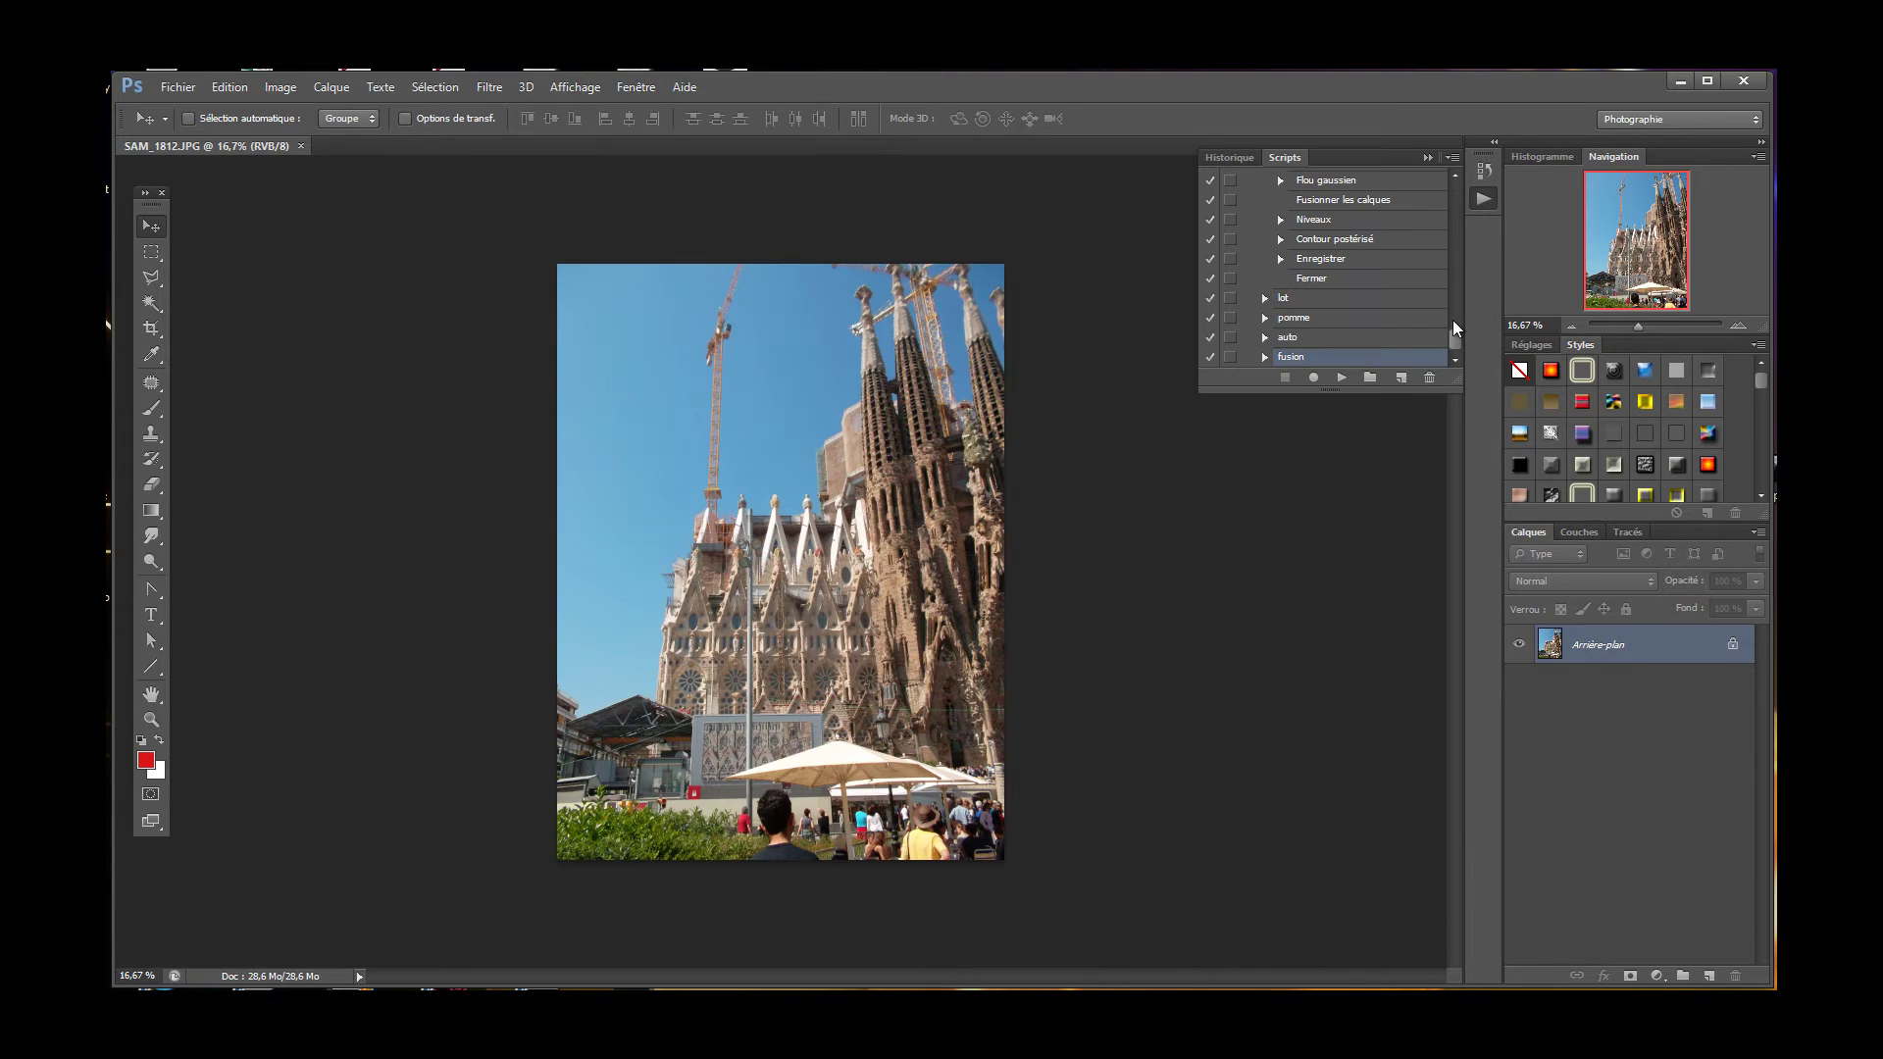
{"action": "left_click", "coordinate": [1401, 380]}
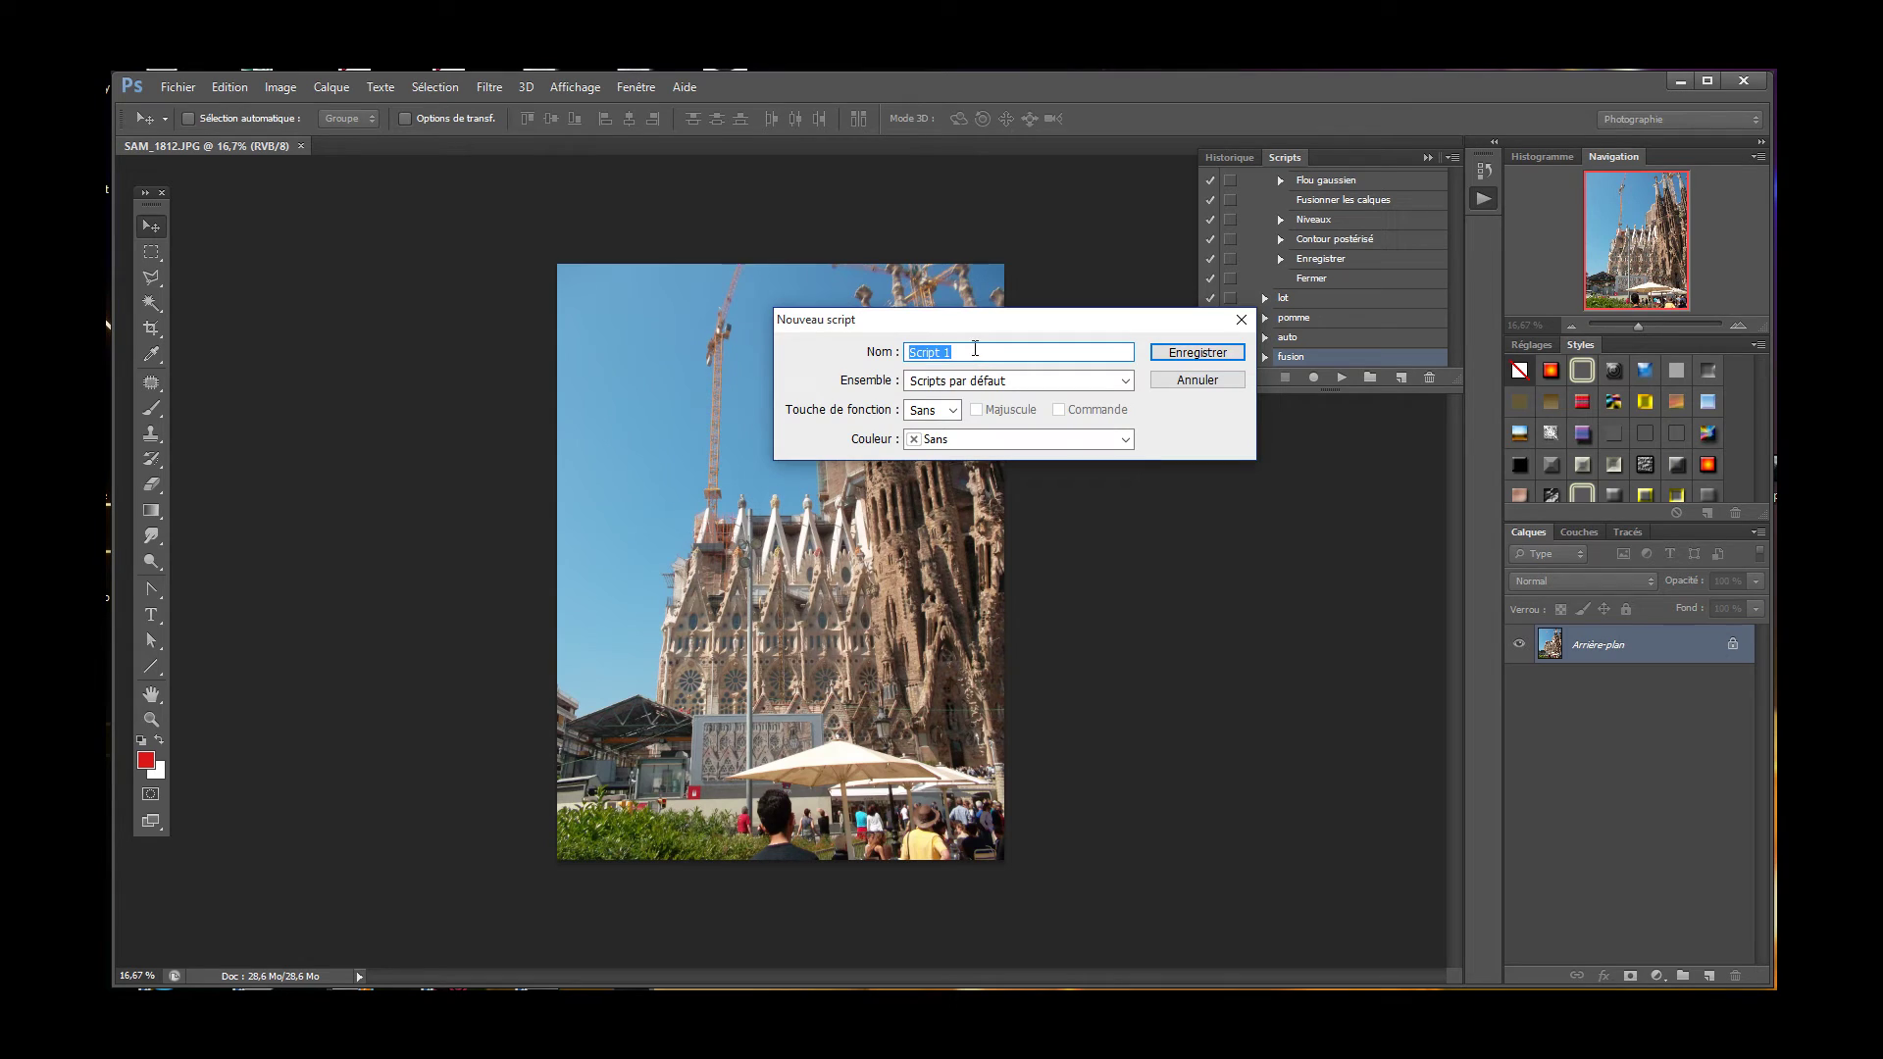
{"action": "type", "text": "c"}
{"action": "left_click", "coordinate": [1192, 353]}
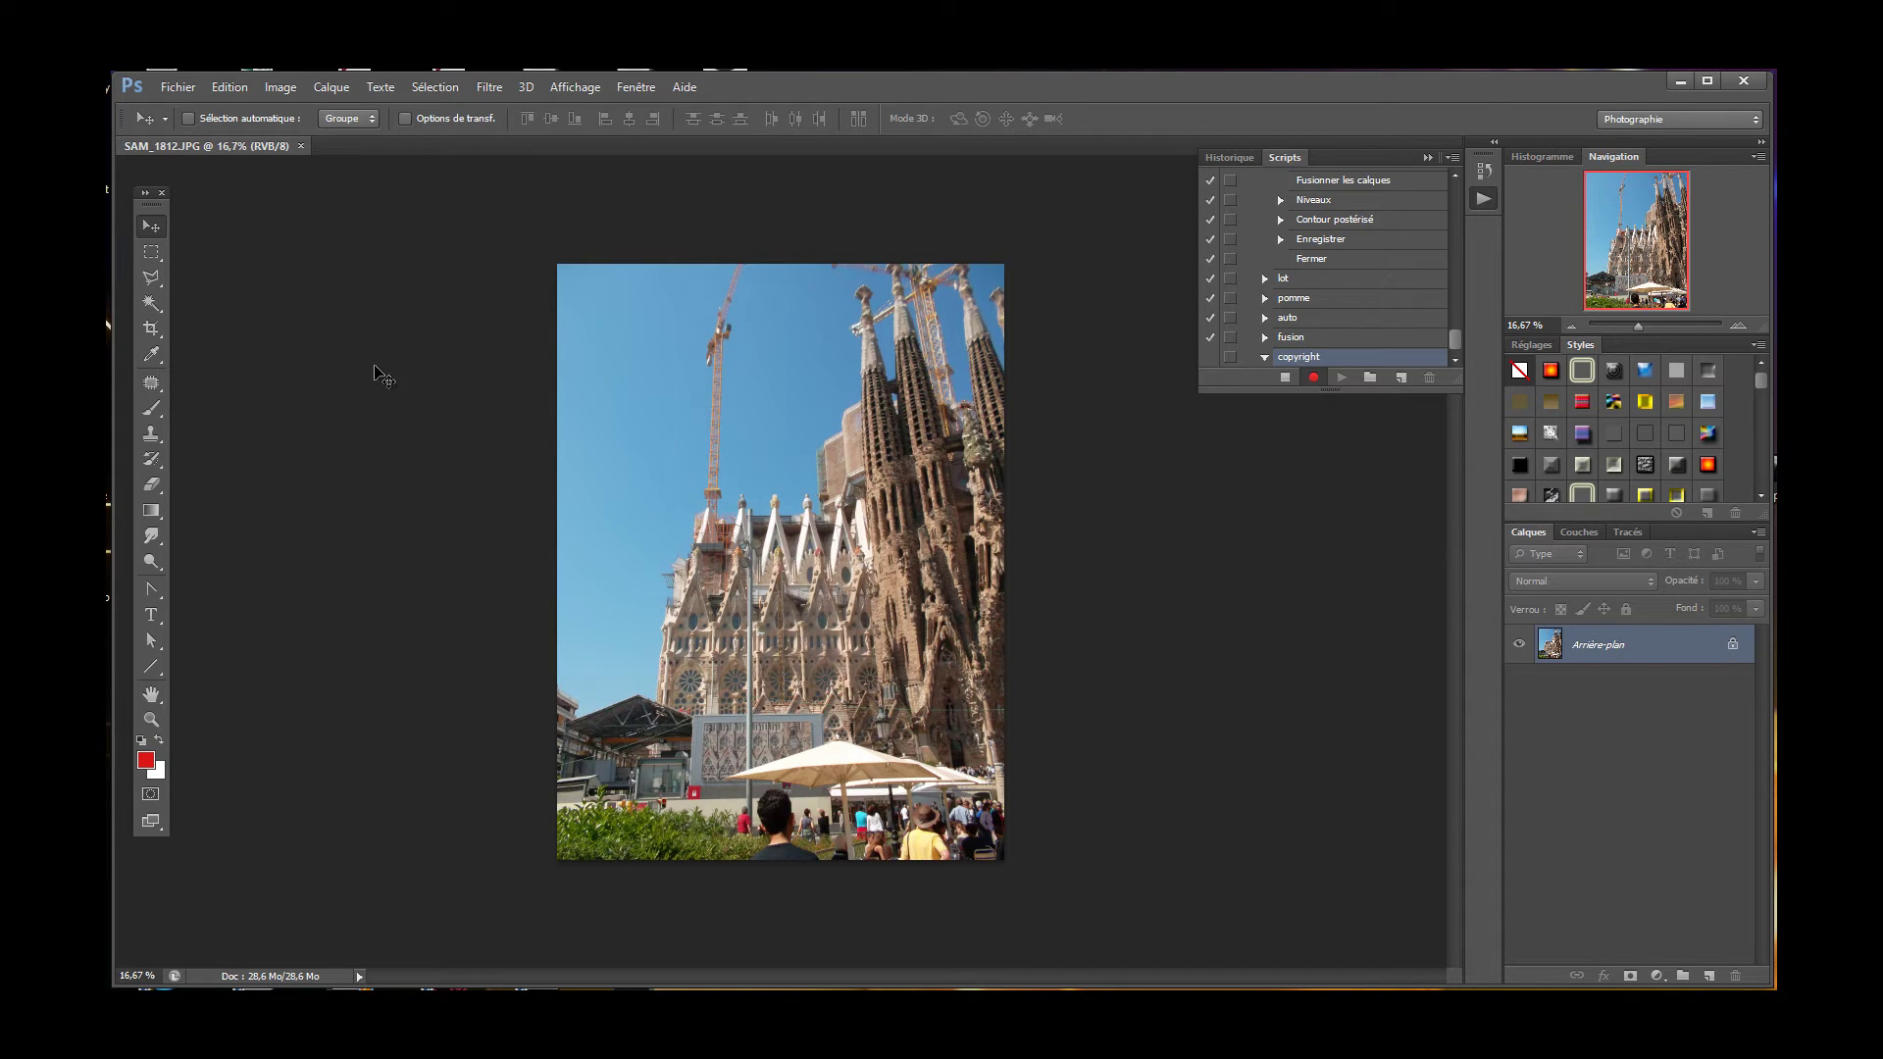
Place the Sans titre-1.psd watermark from Images > copyright into the Sagrada Familia photo.
{"action": "left_click", "coordinate": [180, 91]}
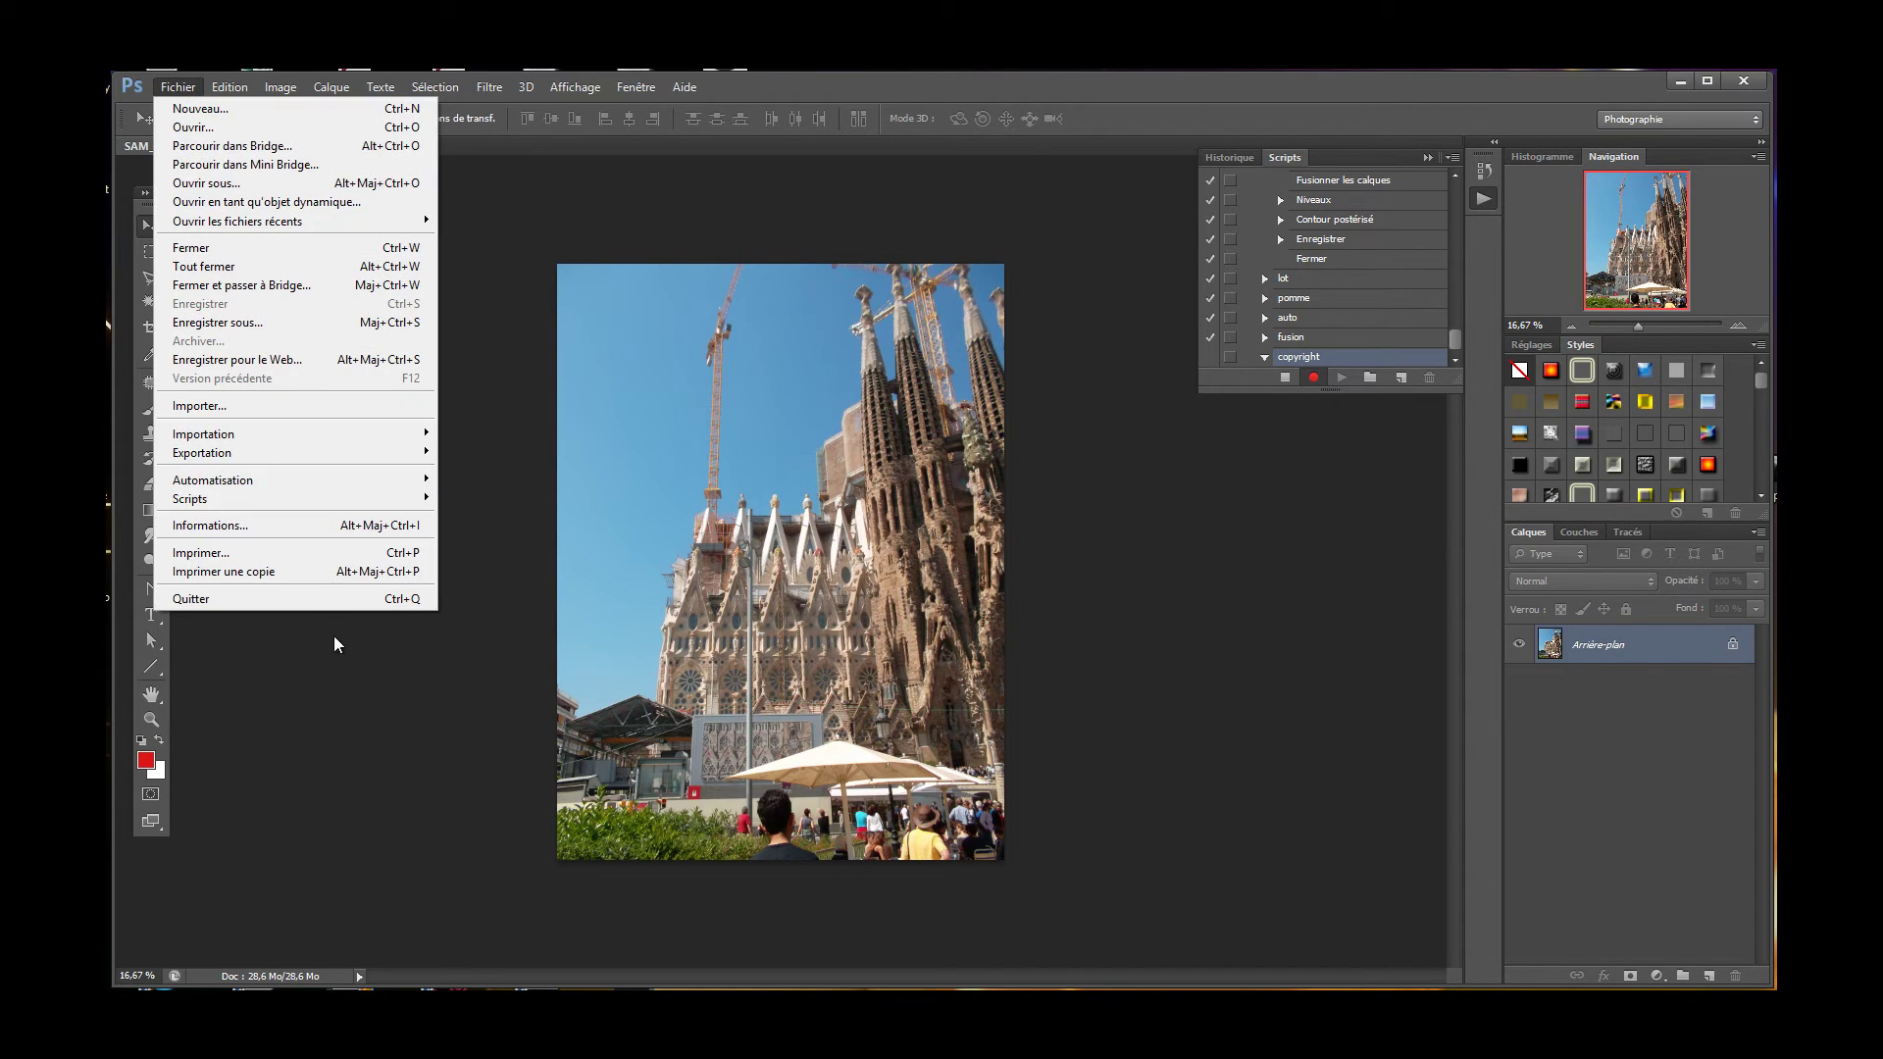
{"action": "left_click", "coordinate": [225, 406]}
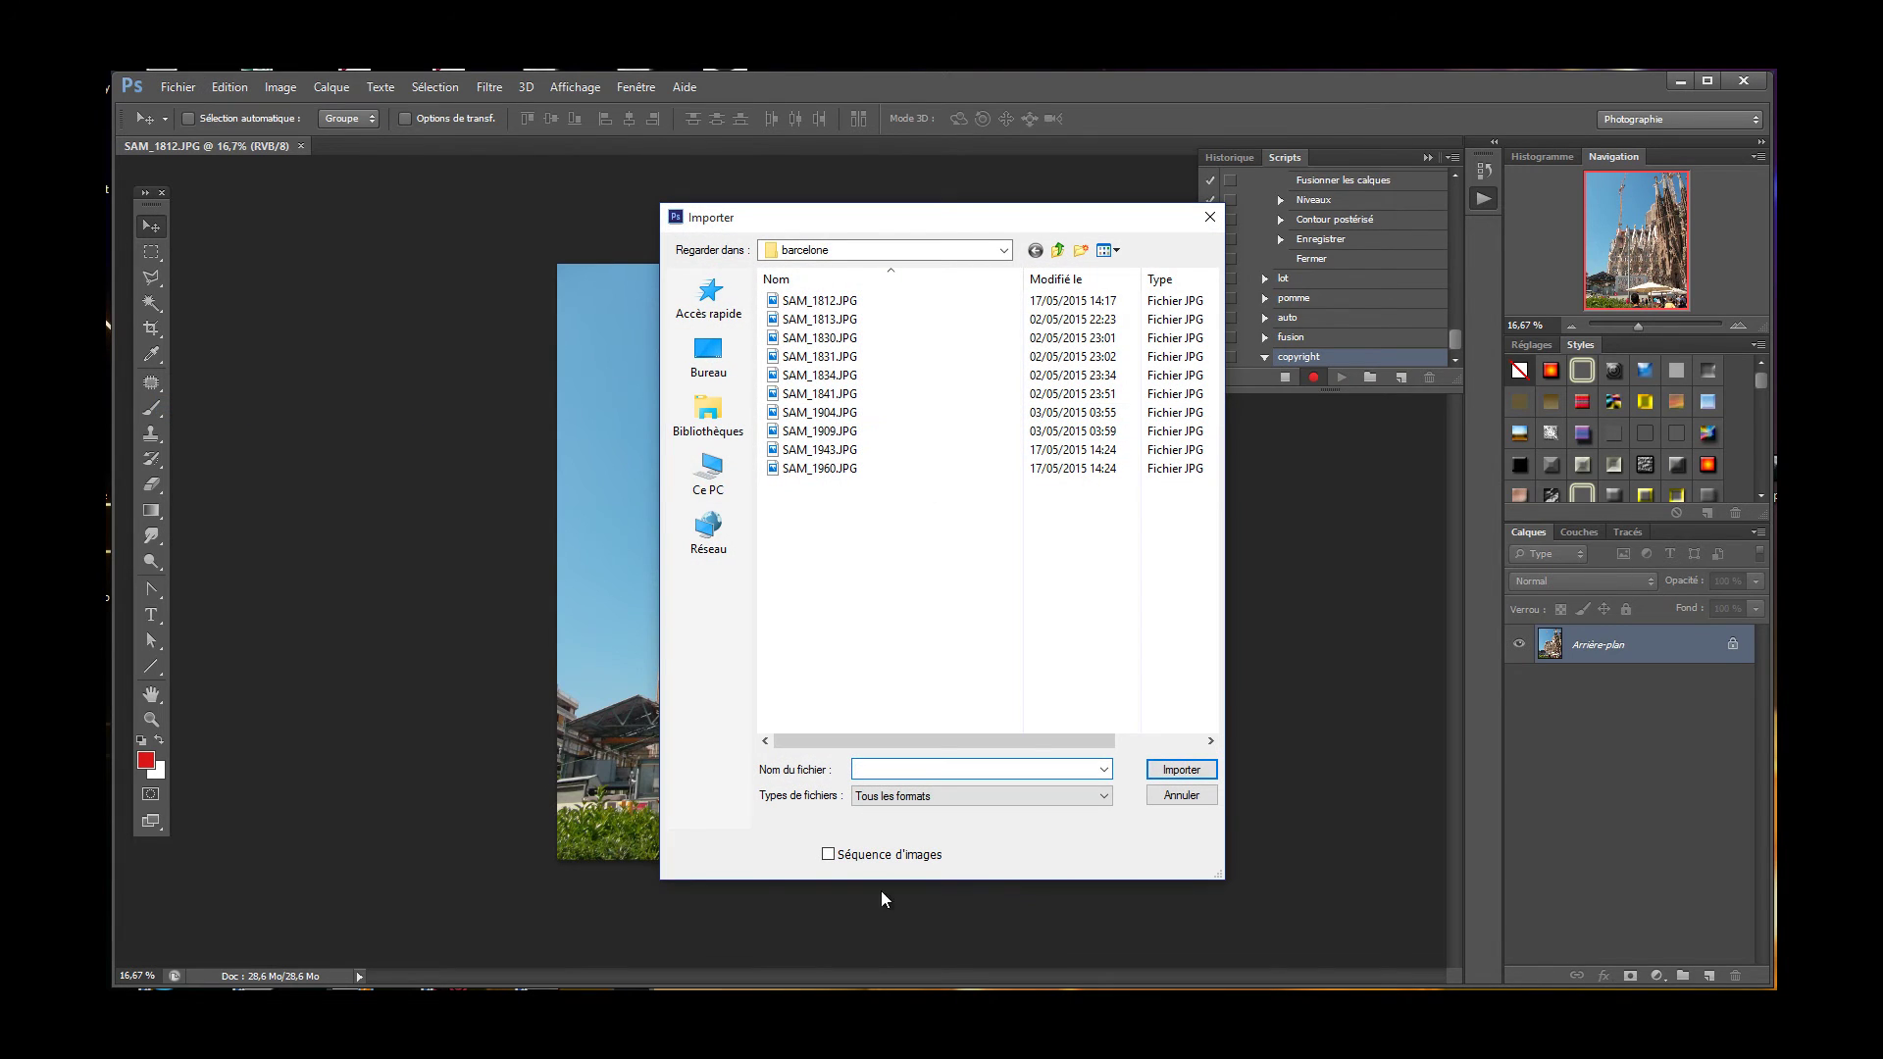
{"action": "left_click", "coordinate": [713, 473]}
{"action": "left_click", "coordinate": [708, 416]}
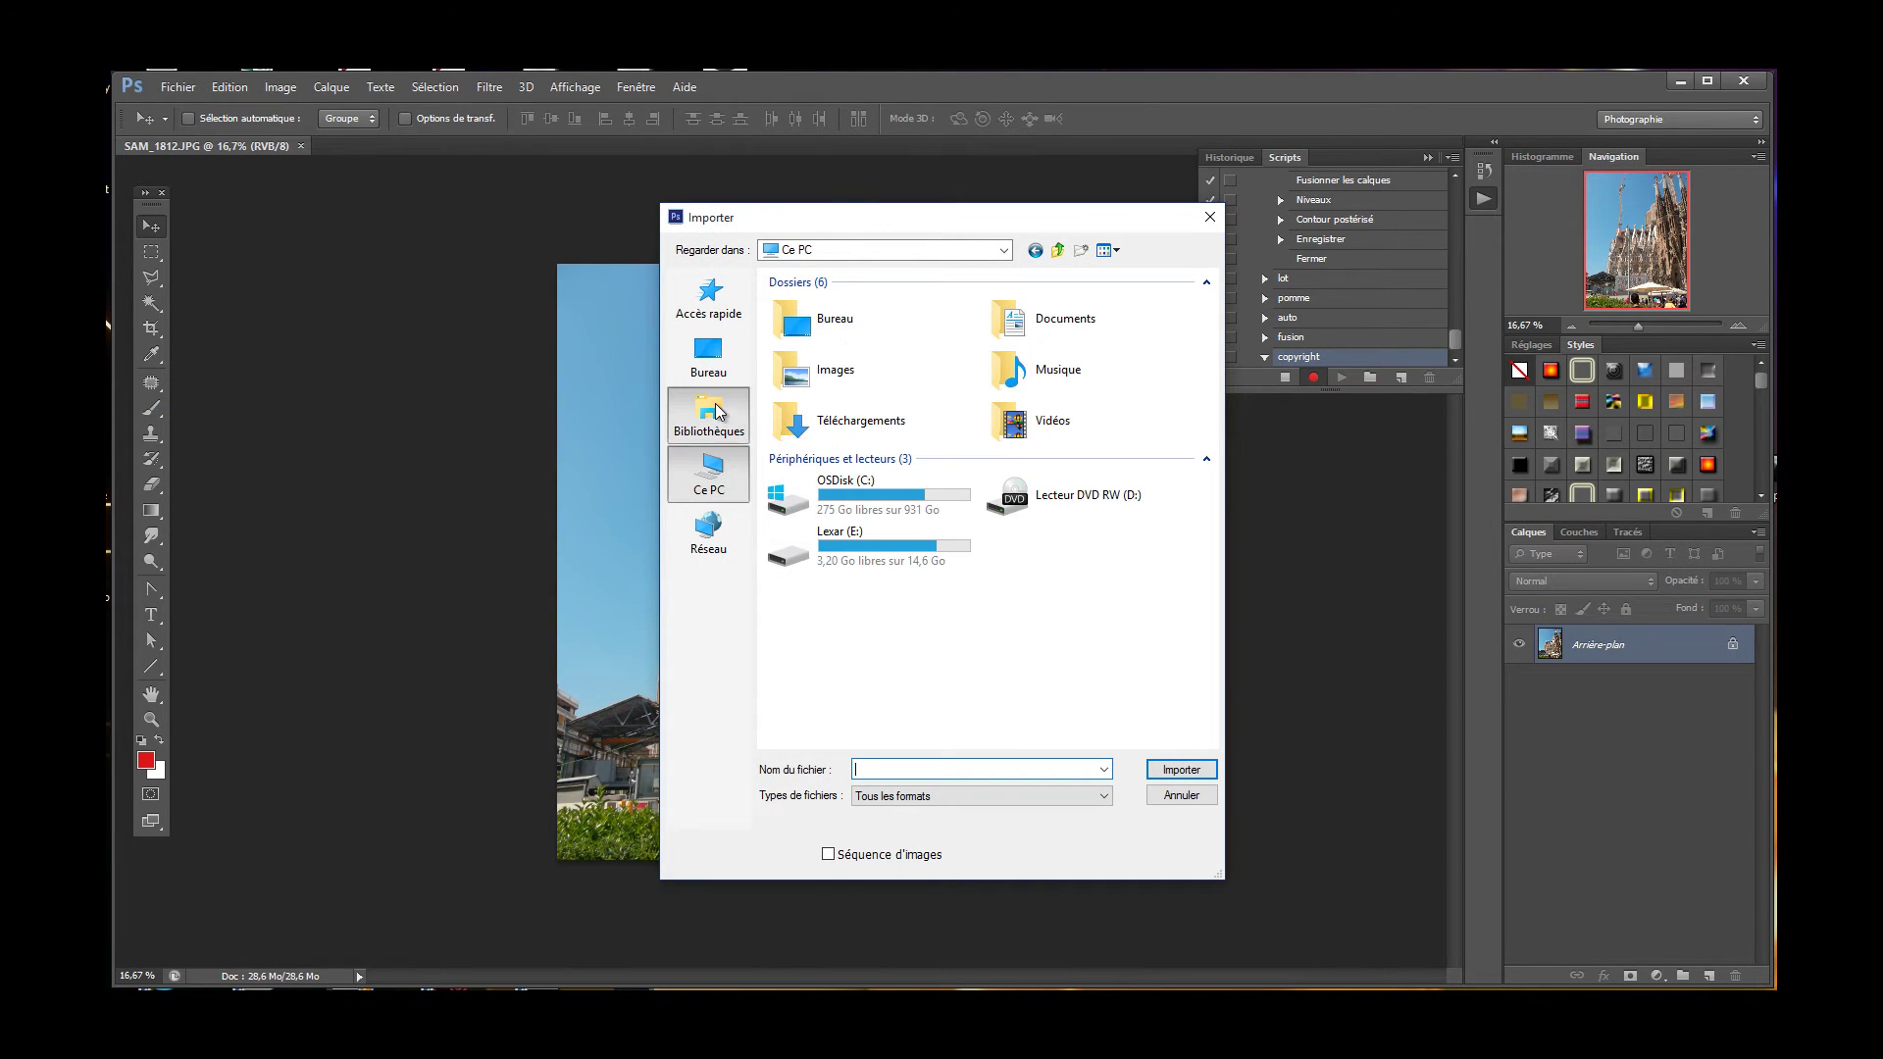
{"action": "left_click", "coordinate": [1045, 351]}
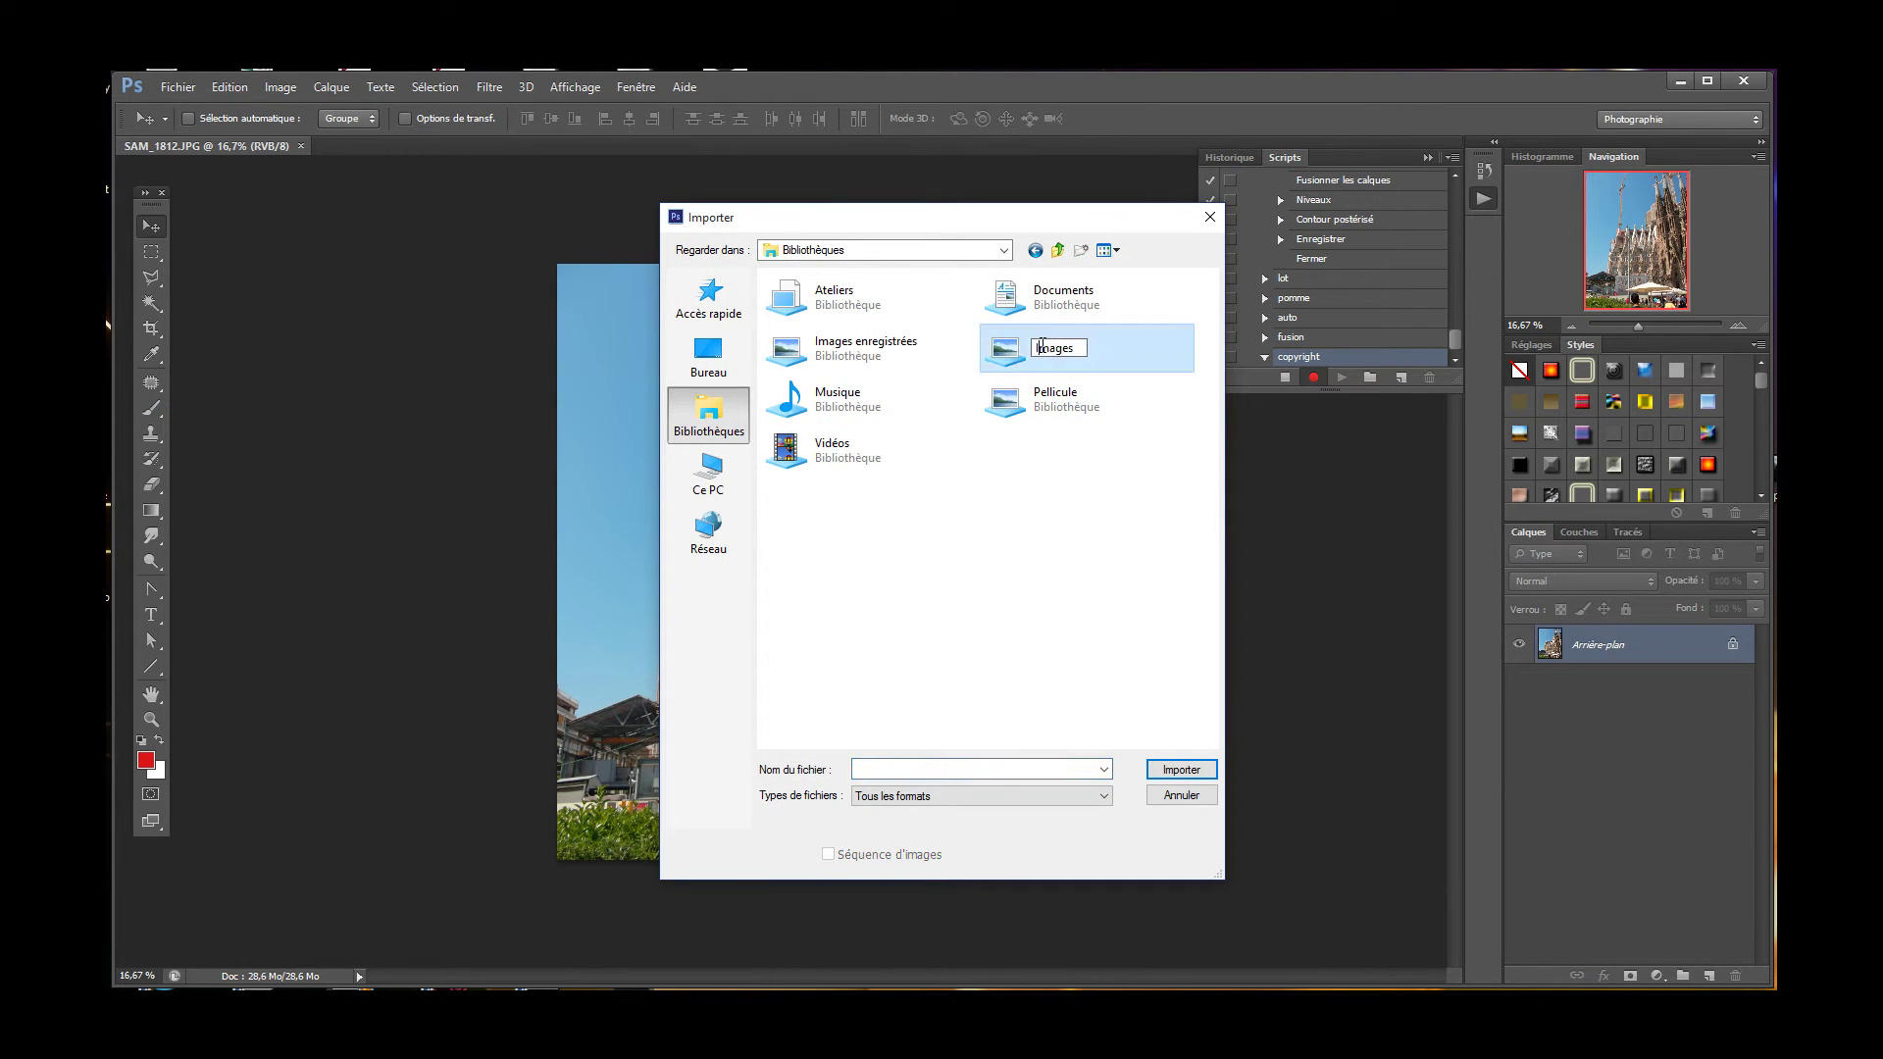
{"action": "double_click", "coordinate": [1008, 361]}
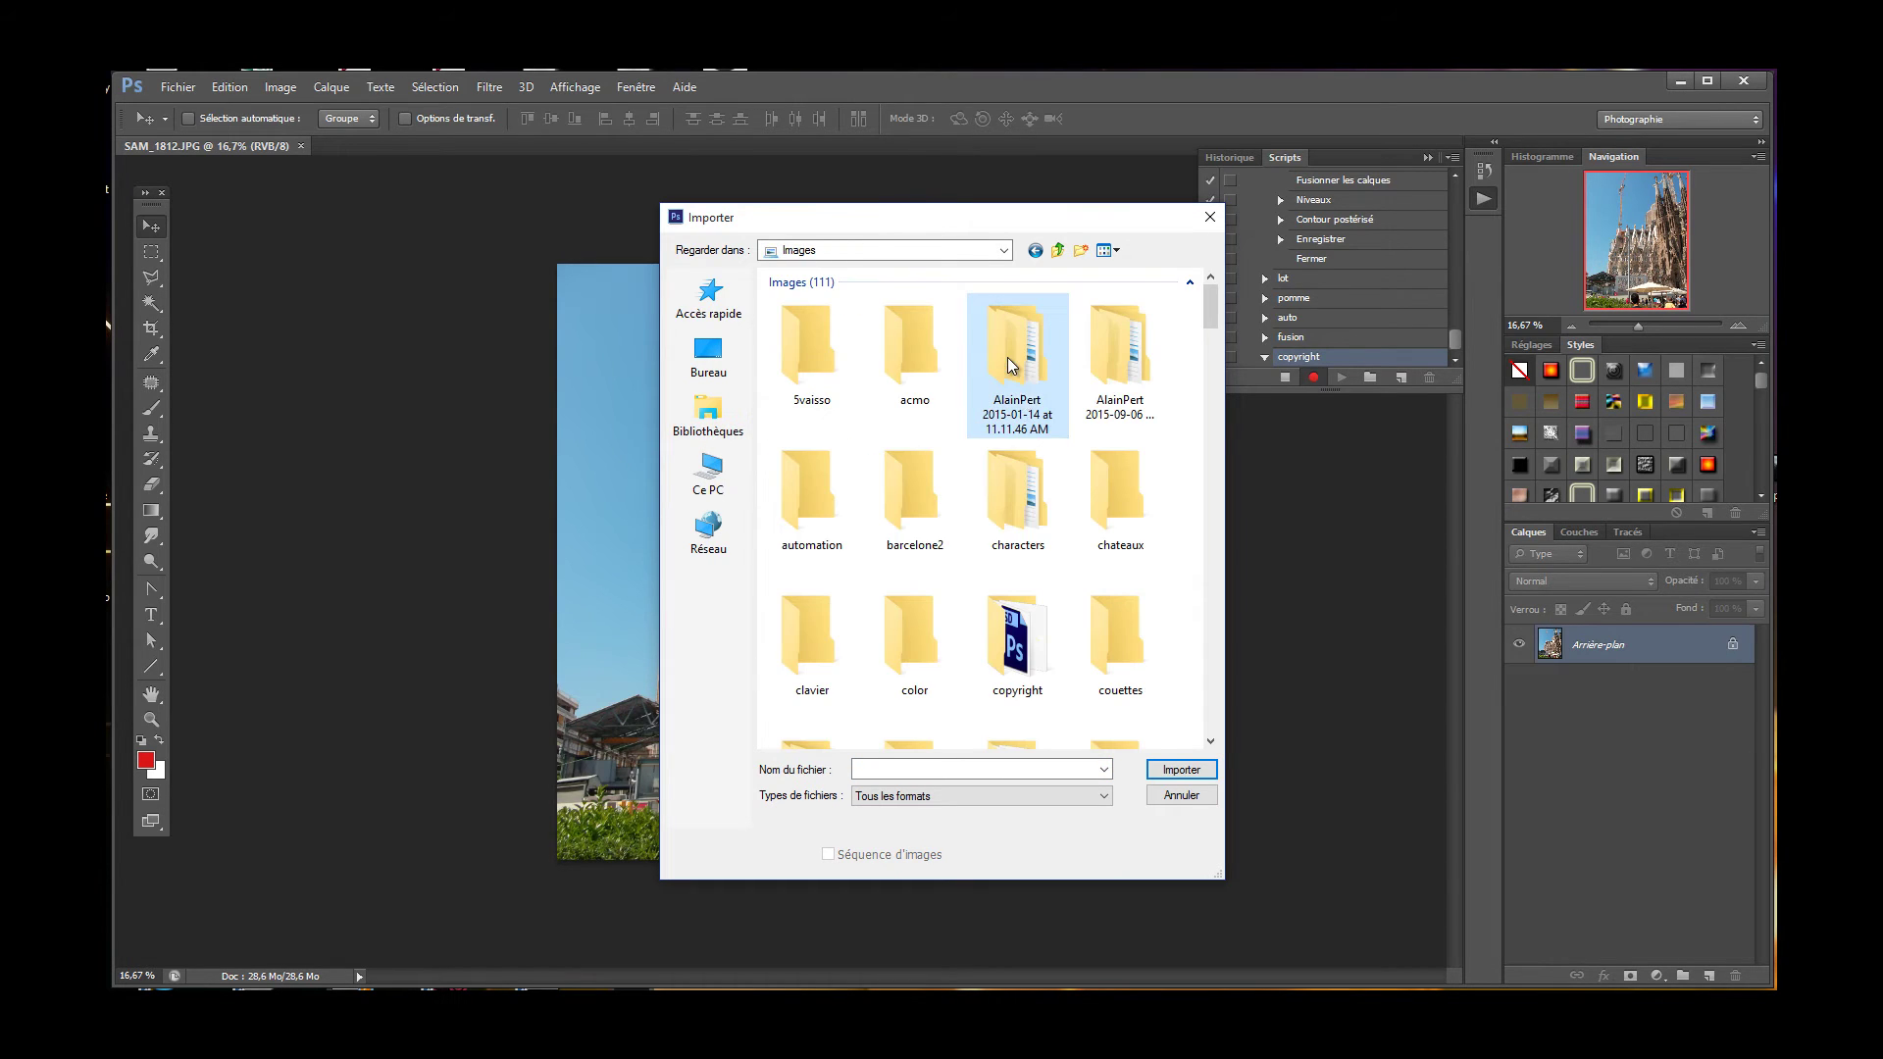
{"action": "double_click", "coordinate": [1015, 667]}
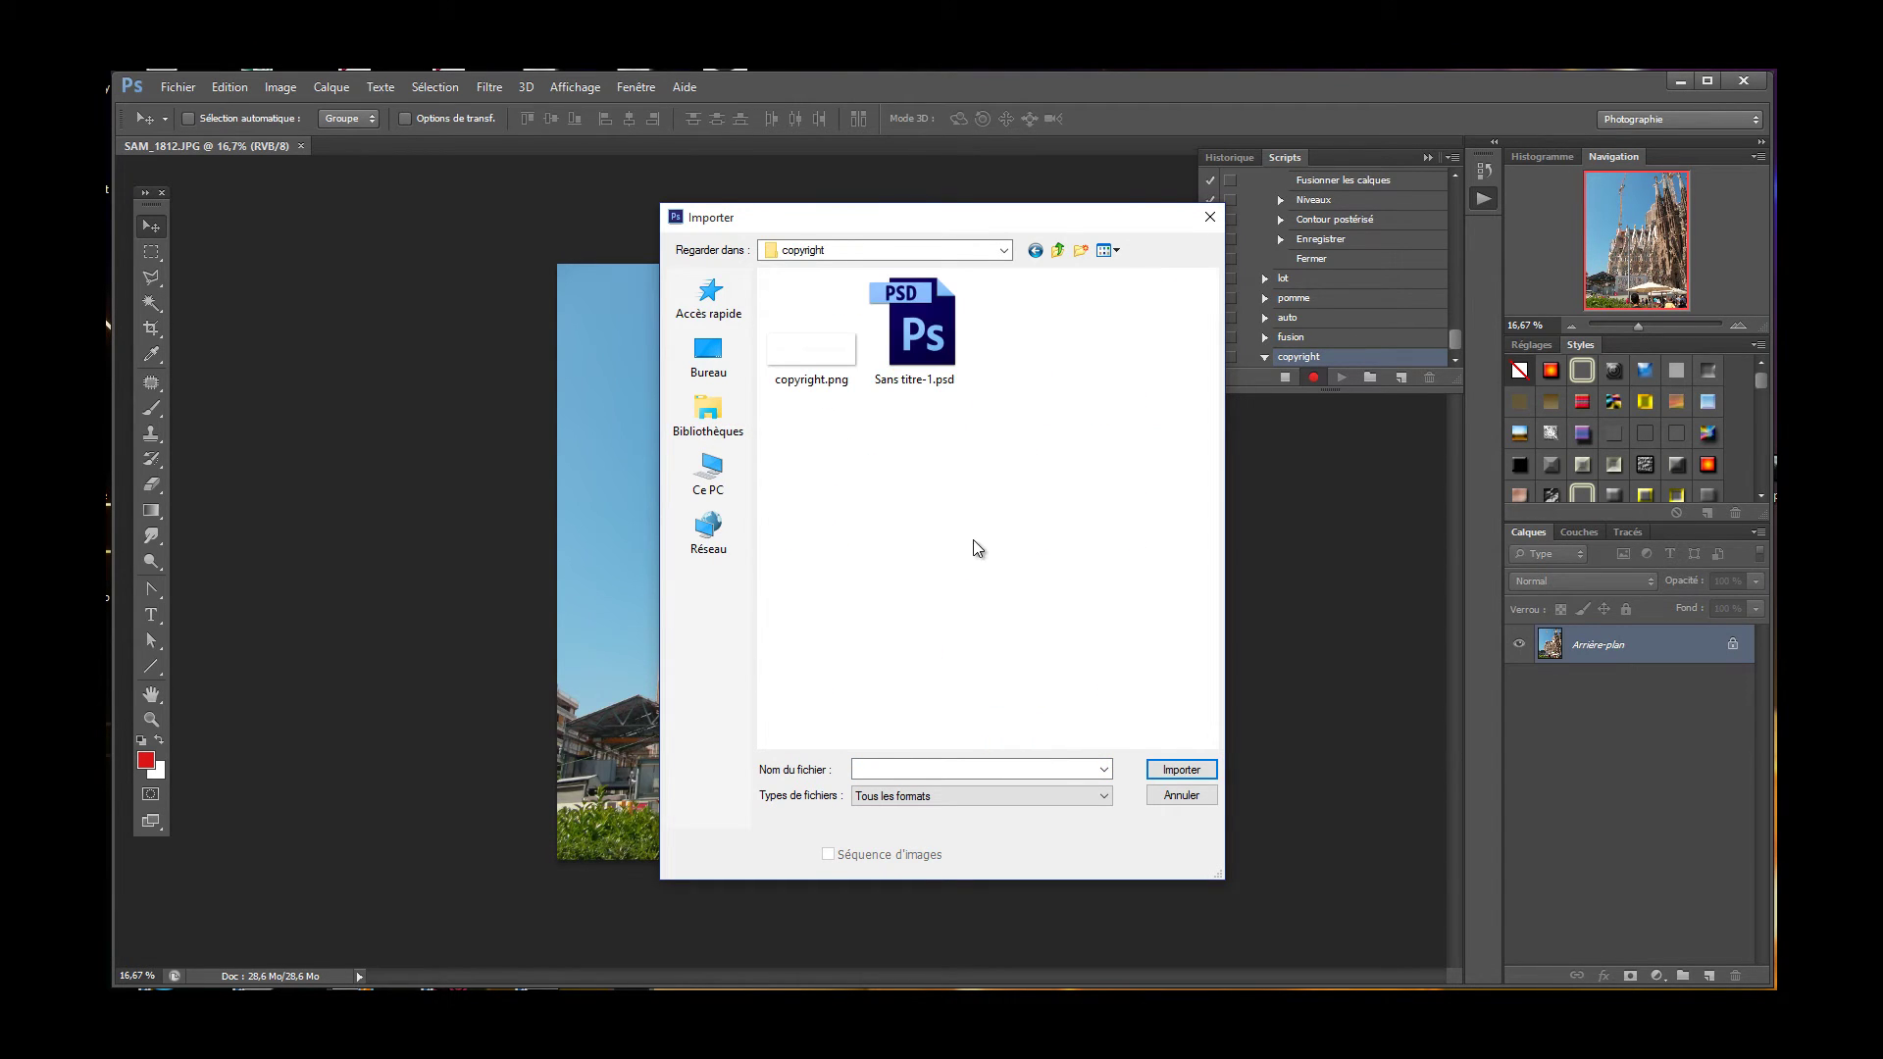
{"action": "left_click", "coordinate": [914, 334]}
{"action": "left_click", "coordinate": [1179, 770]}
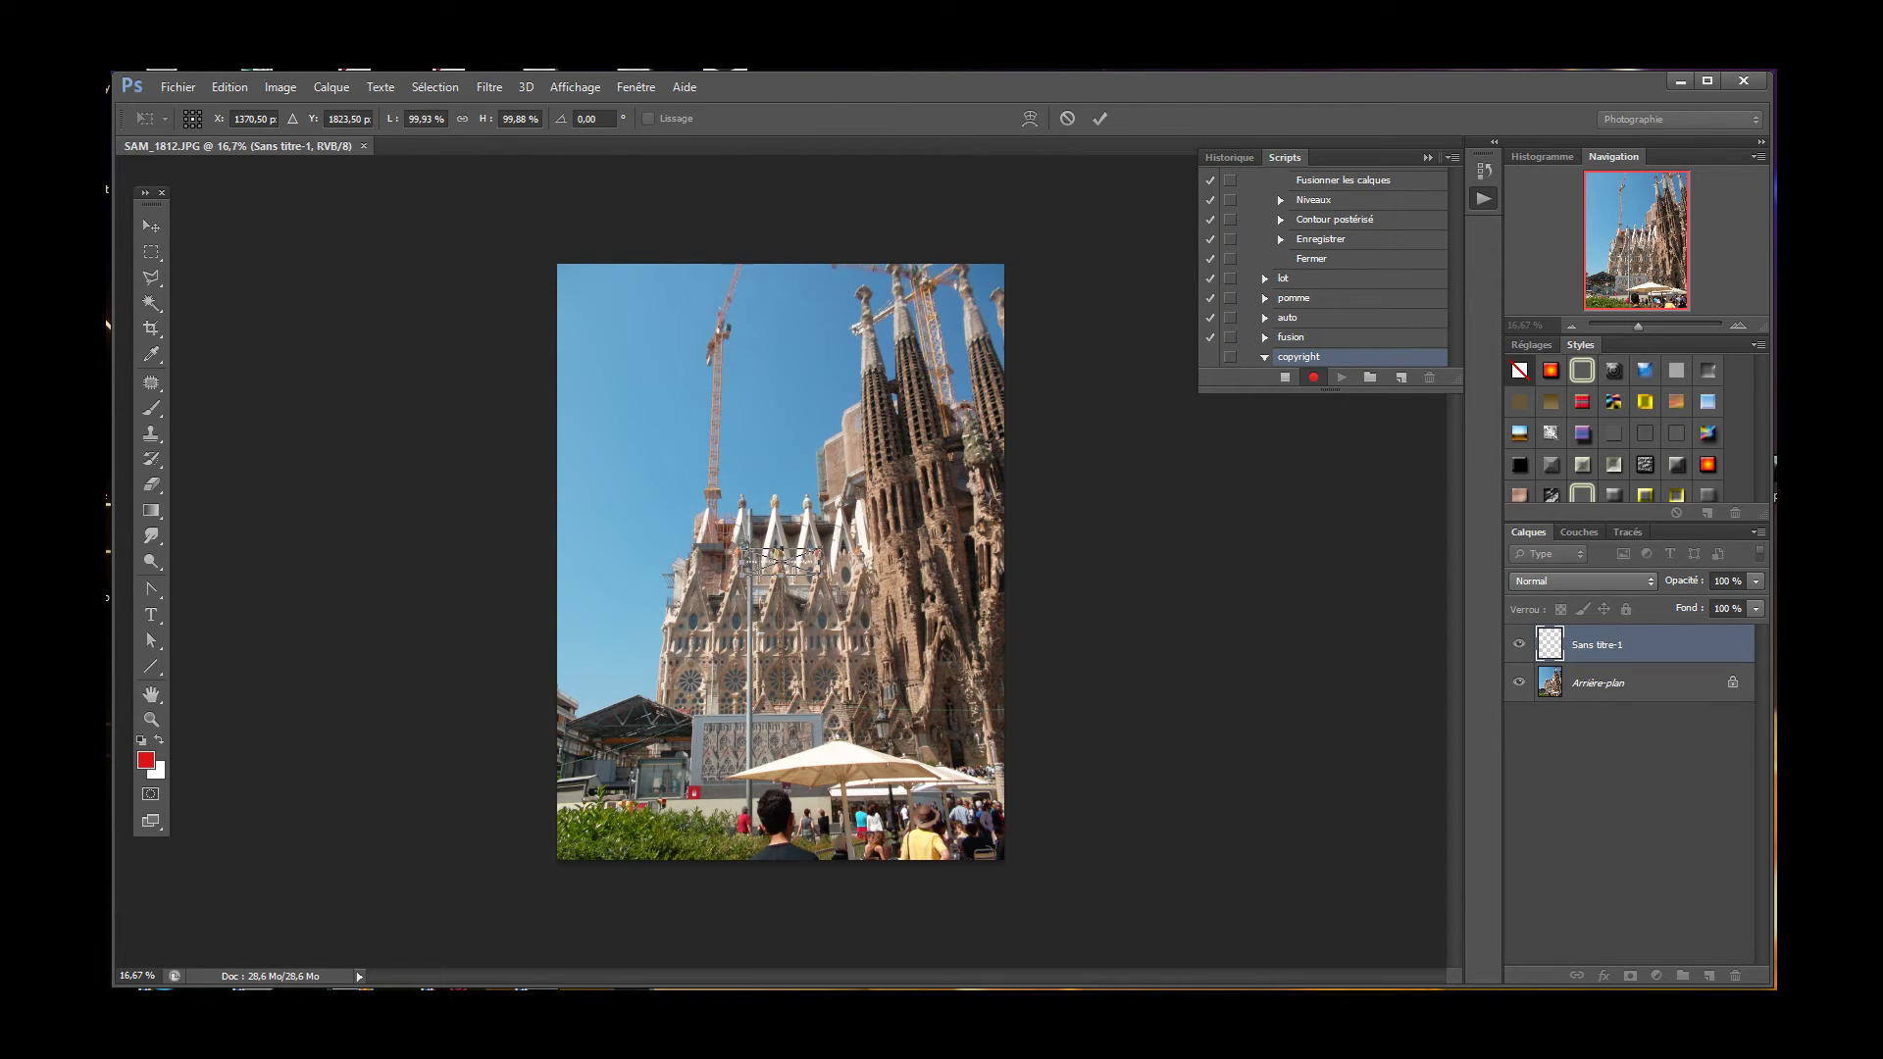
Confirm the placed watermark and drag it to the photo's bottom-left corner.
{"action": "left_click", "coordinate": [152, 226]}
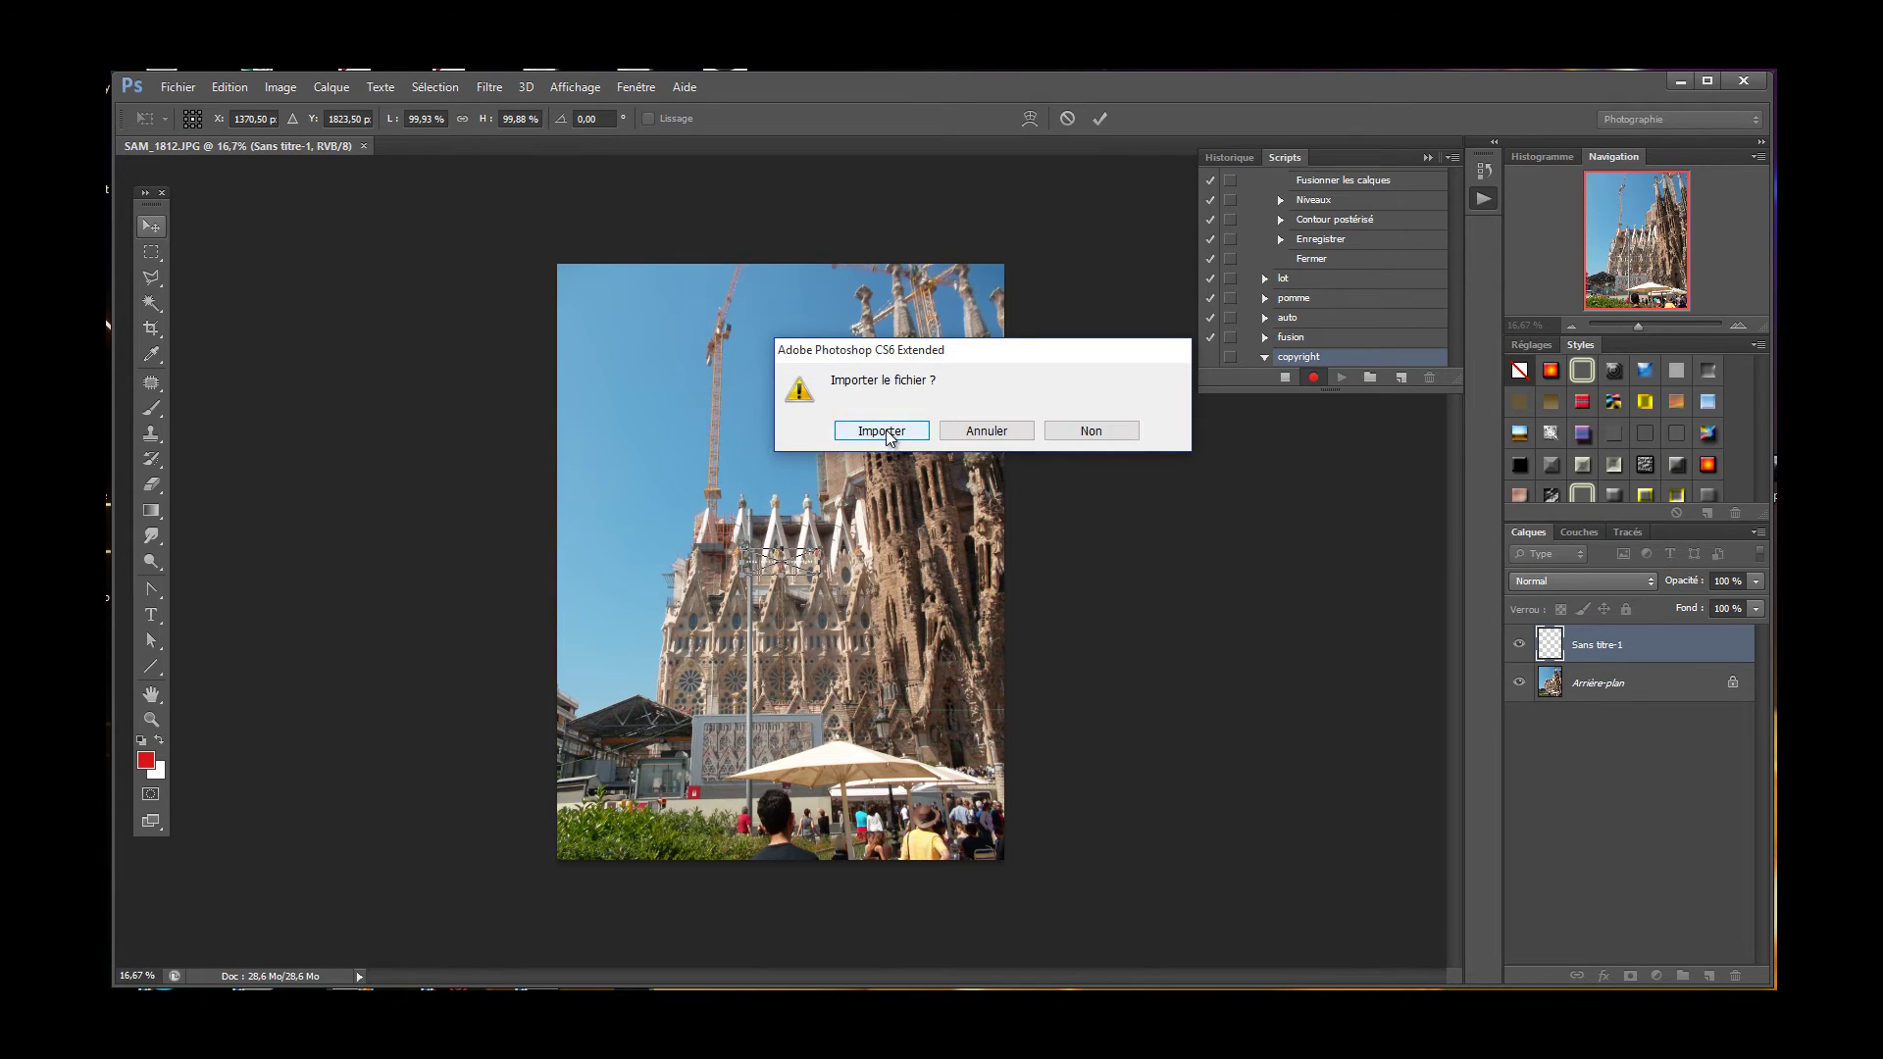
{"action": "left_click", "coordinate": [882, 432]}
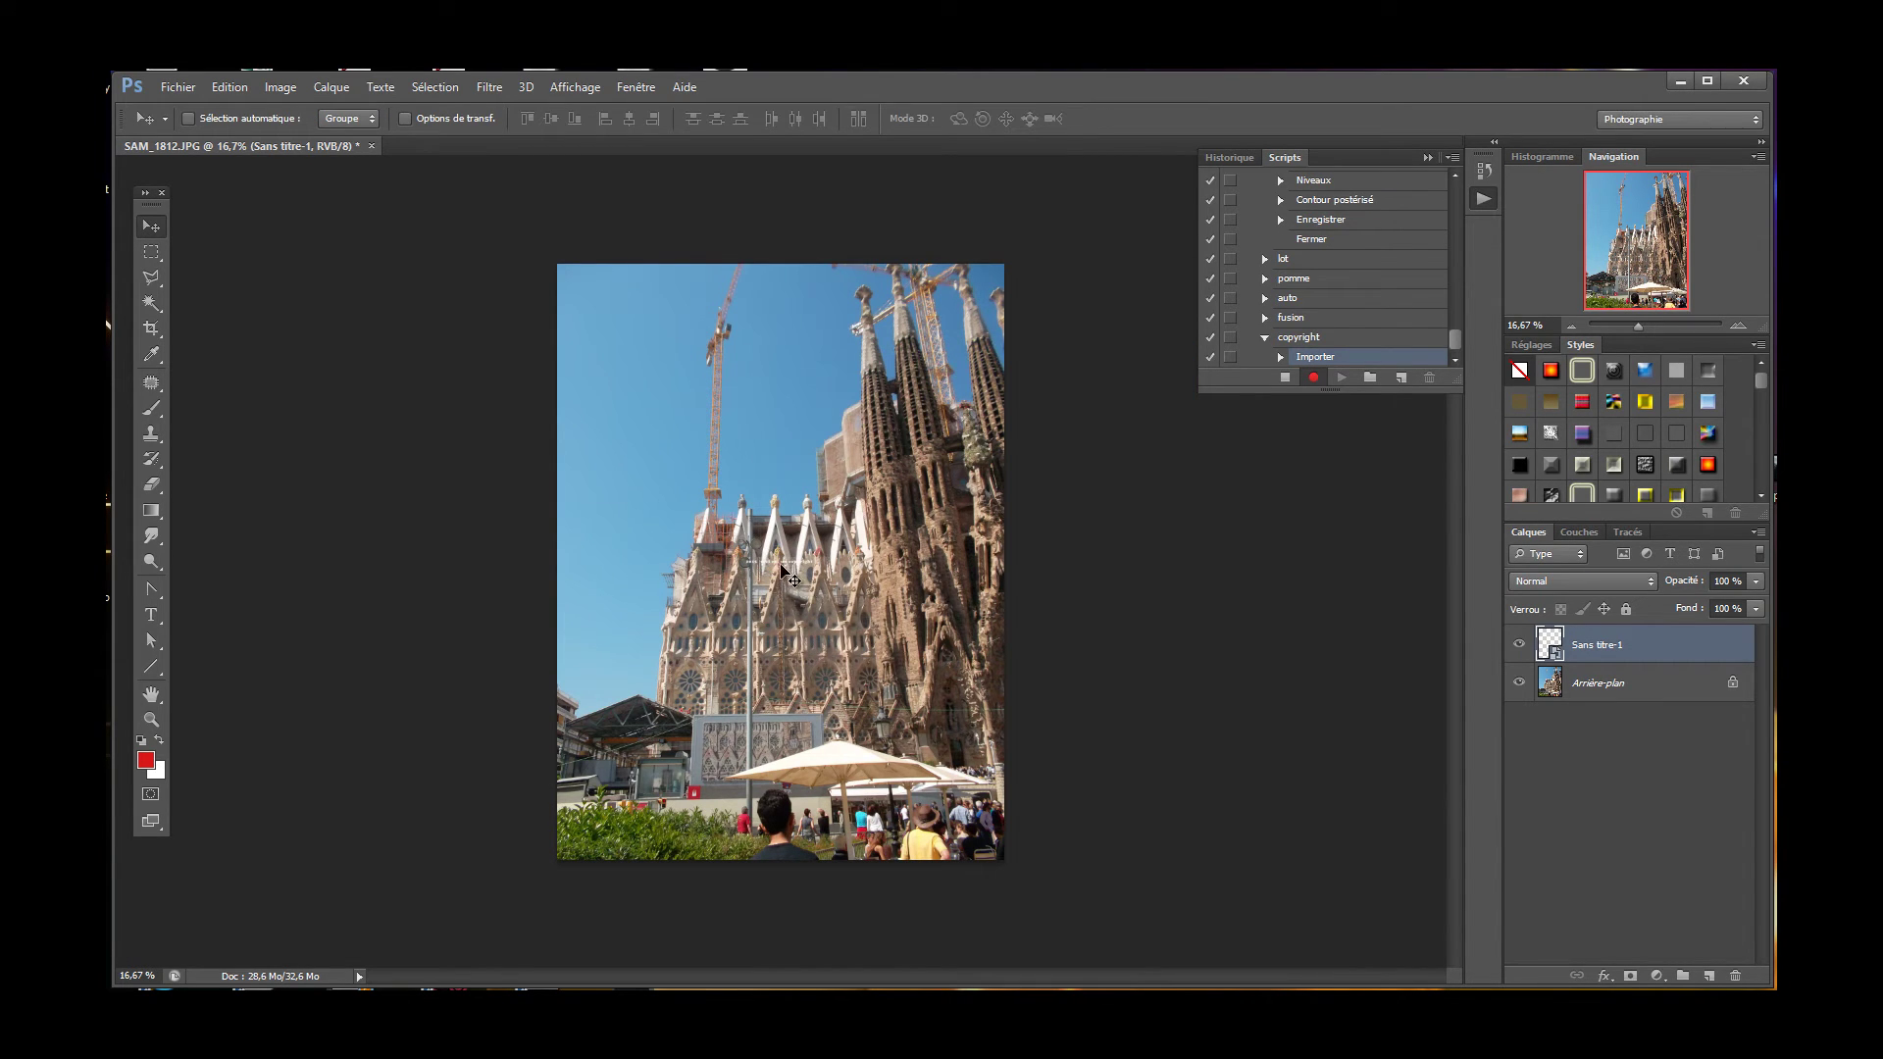
{"action": "left_click_drag", "start_coordinate": [784, 567], "coordinate": [932, 849]}
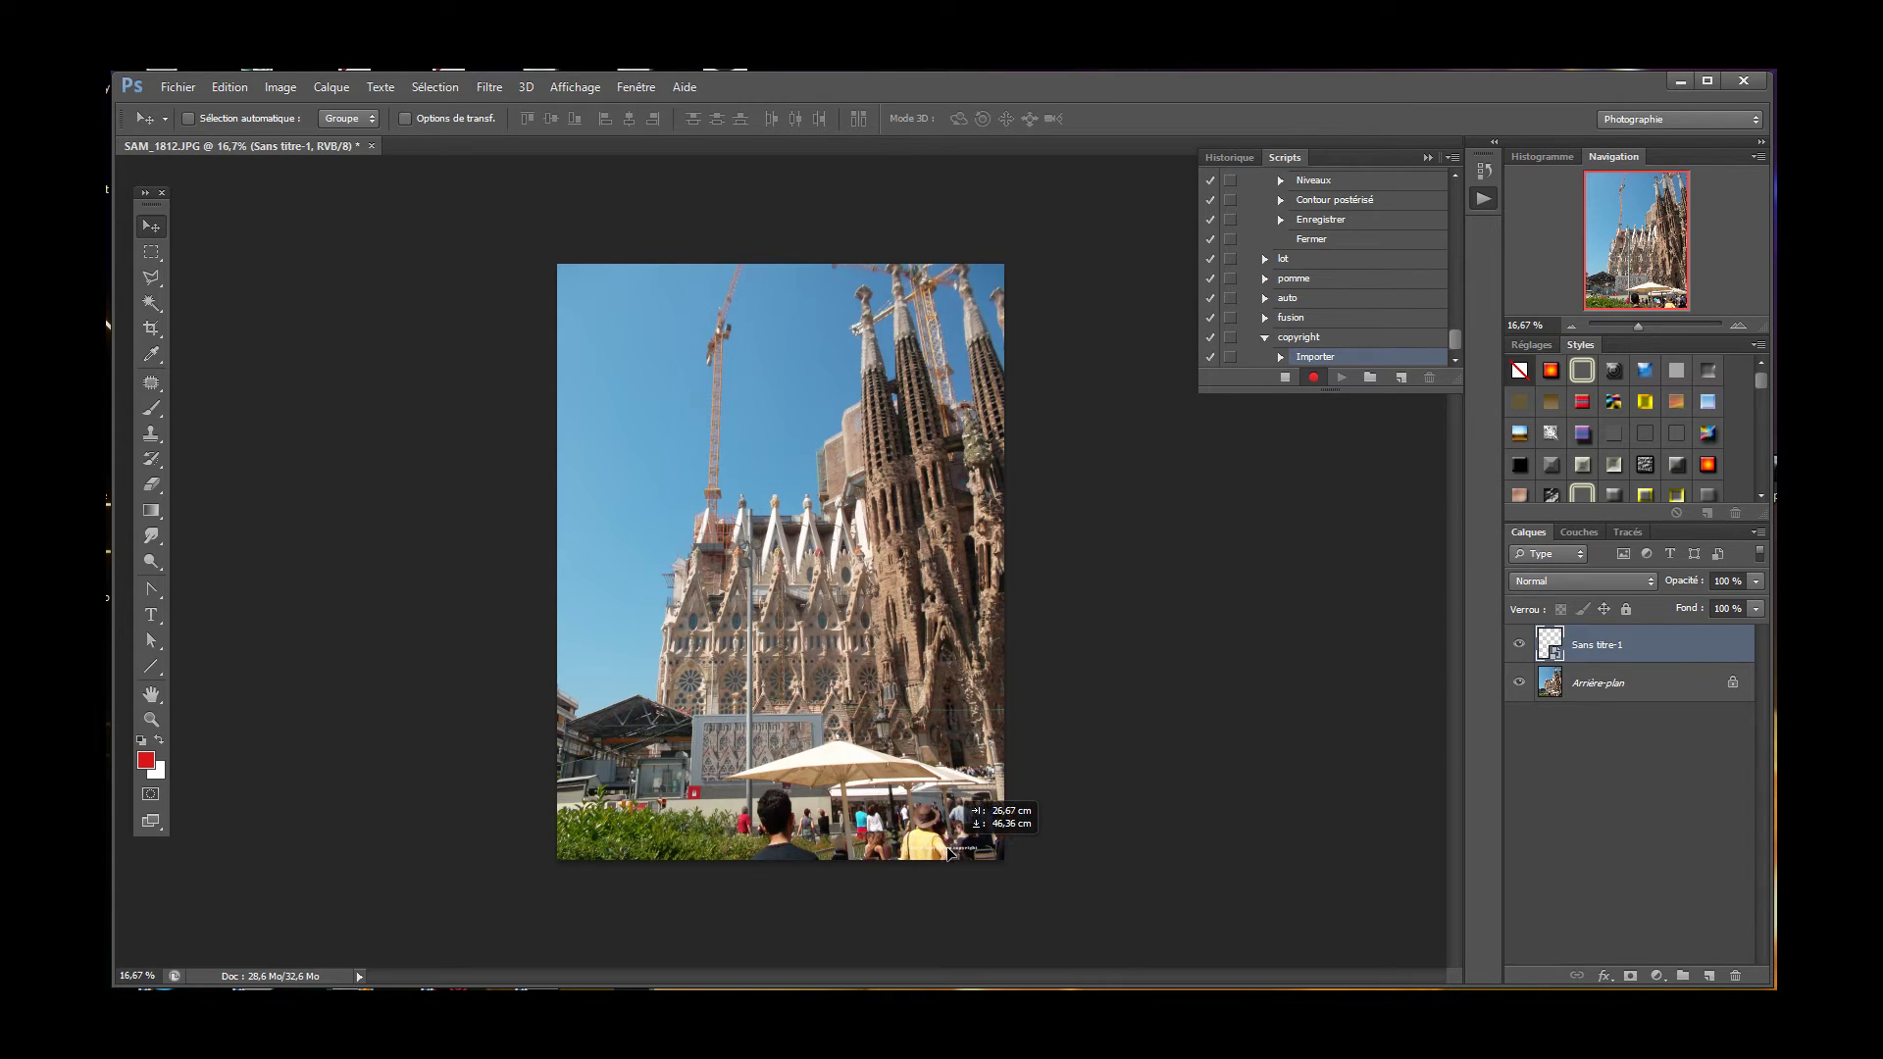
{"action": "left_click_drag", "start_coordinate": [932, 849], "coordinate": [621, 847]}
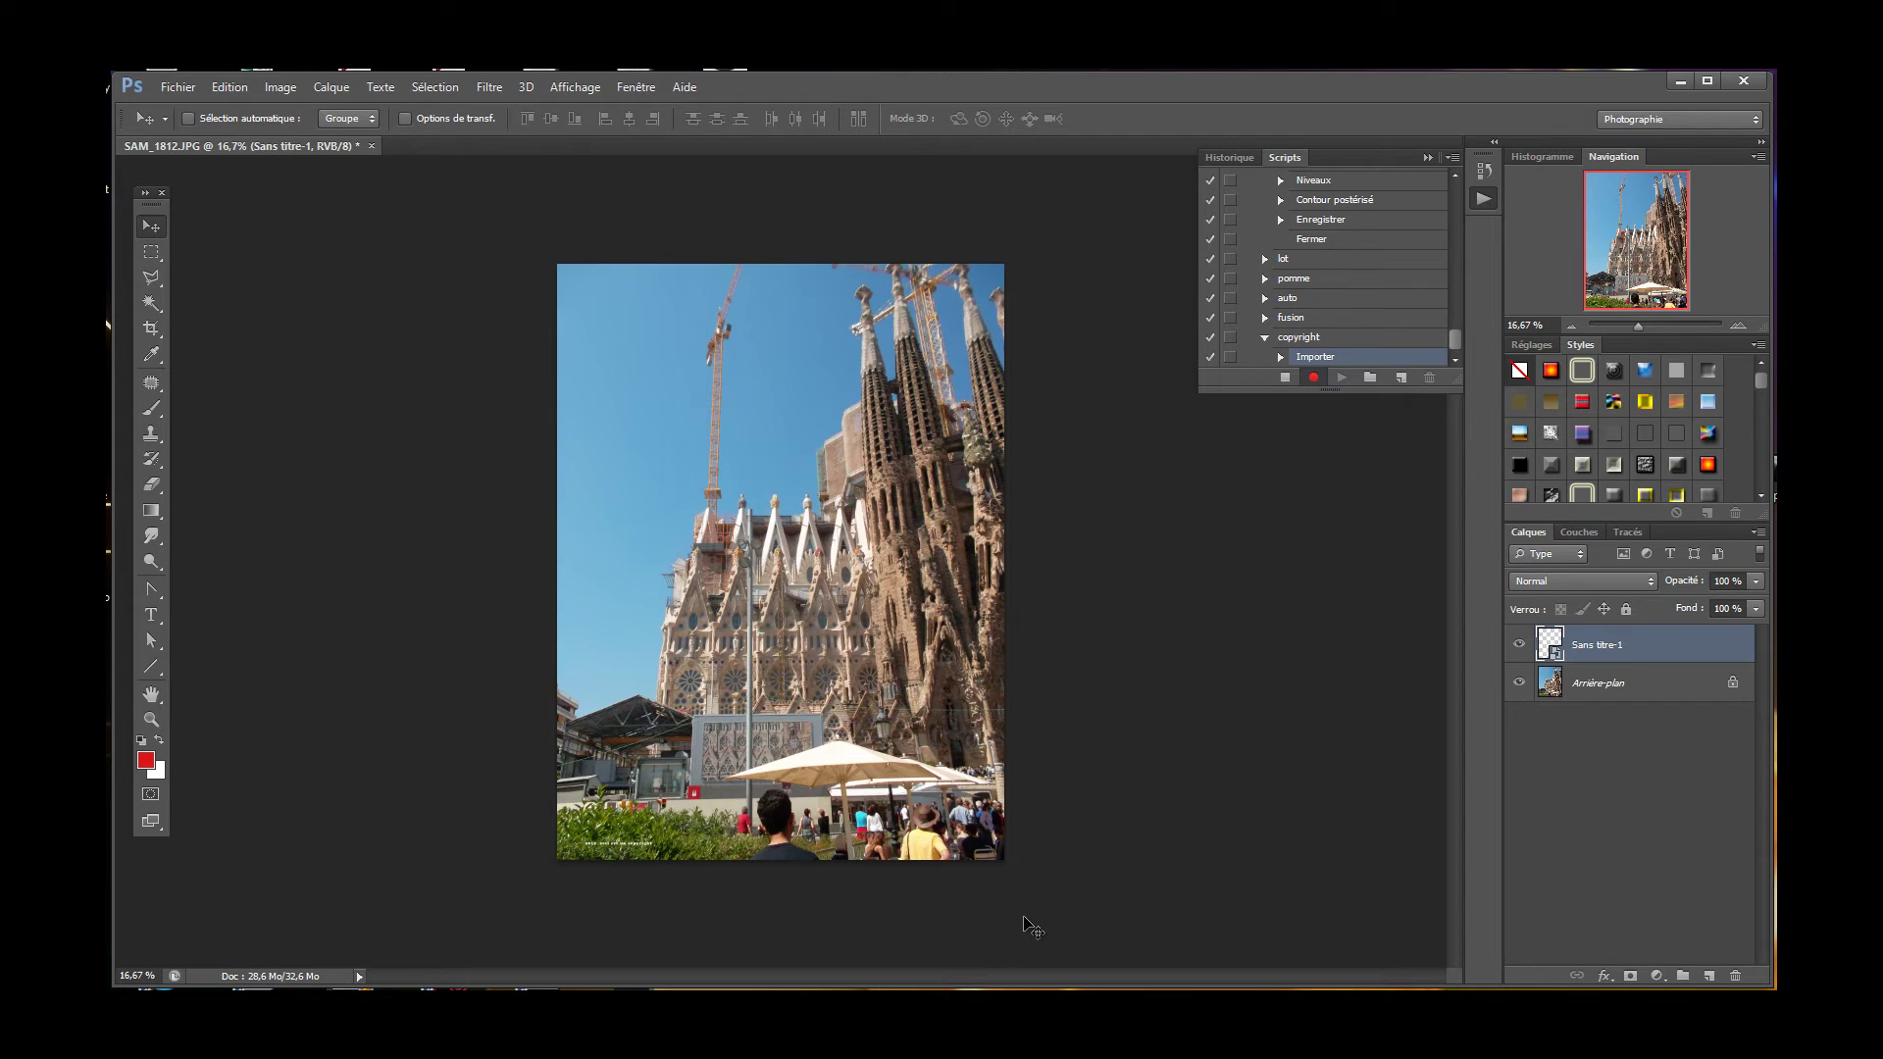
Save the photo as JPEG over SAM_1812.jpg, replacing it and accepting the JPEG options.
{"action": "left_click", "coordinate": [178, 90]}
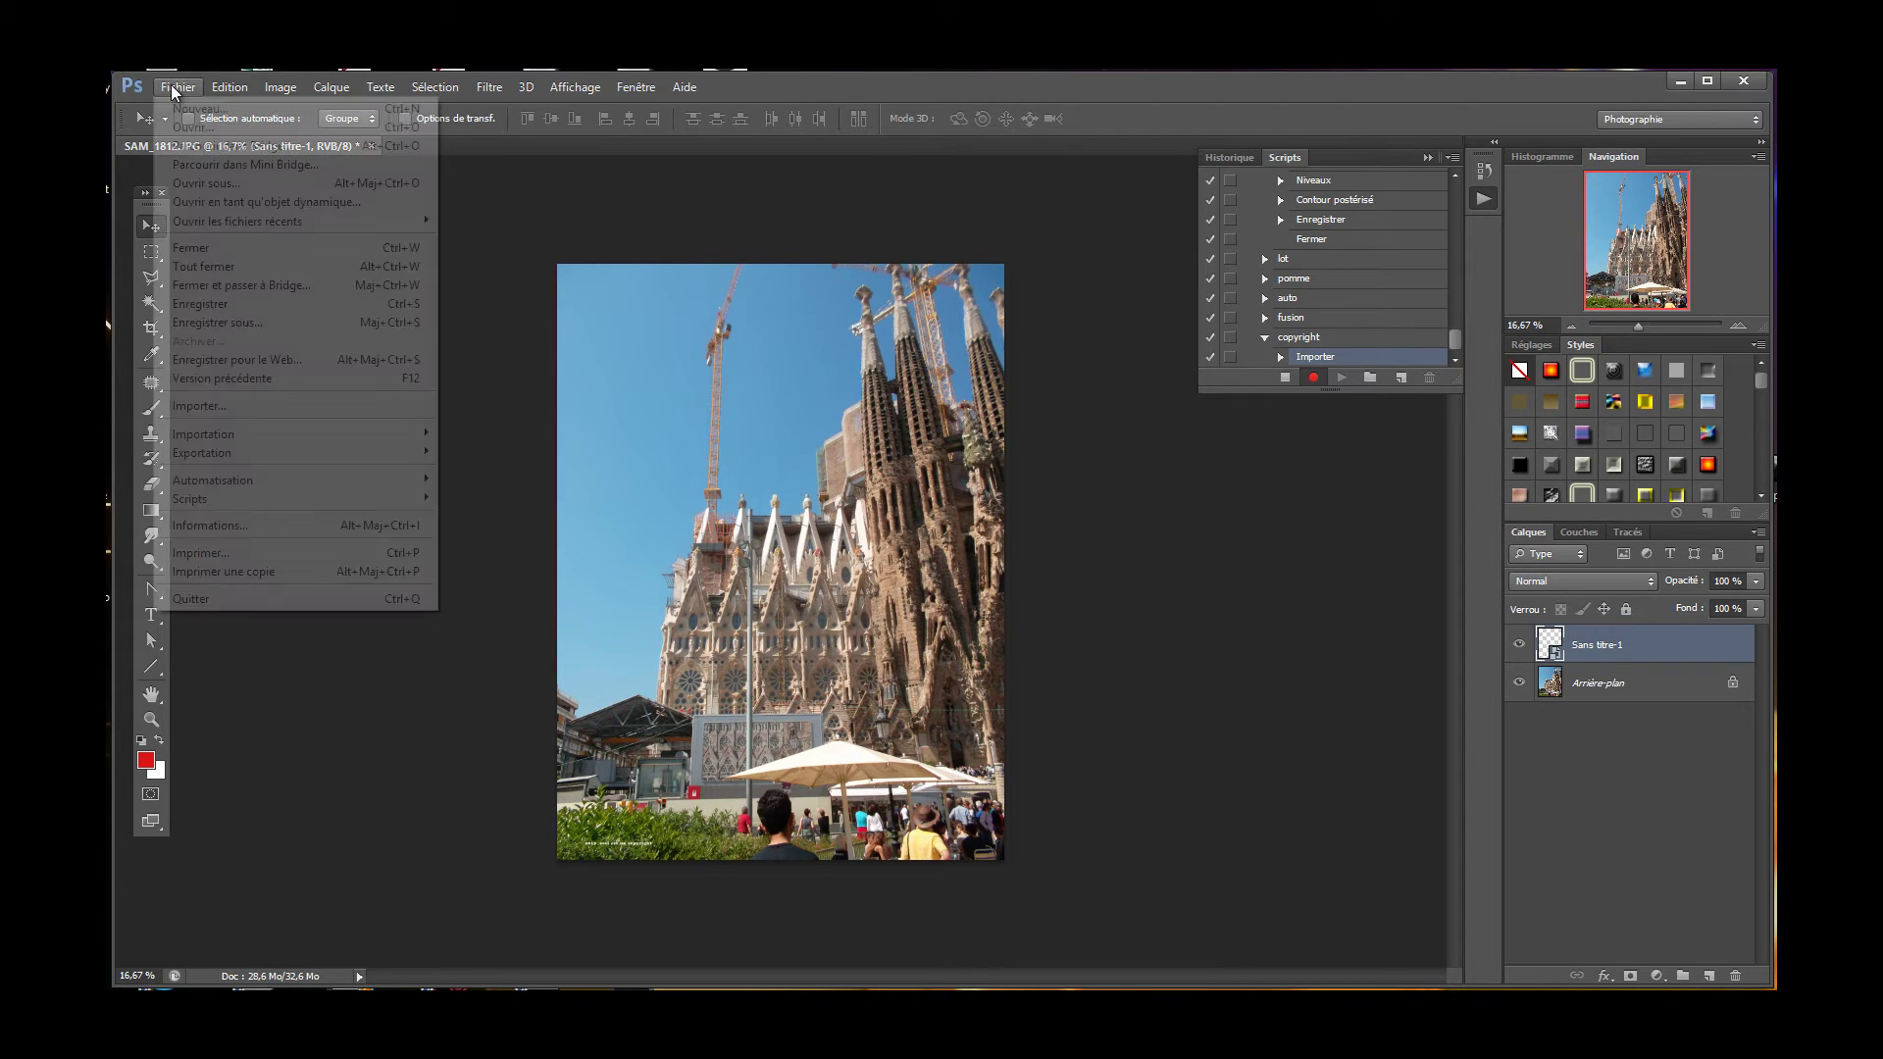
{"action": "left_click", "coordinate": [208, 324]}
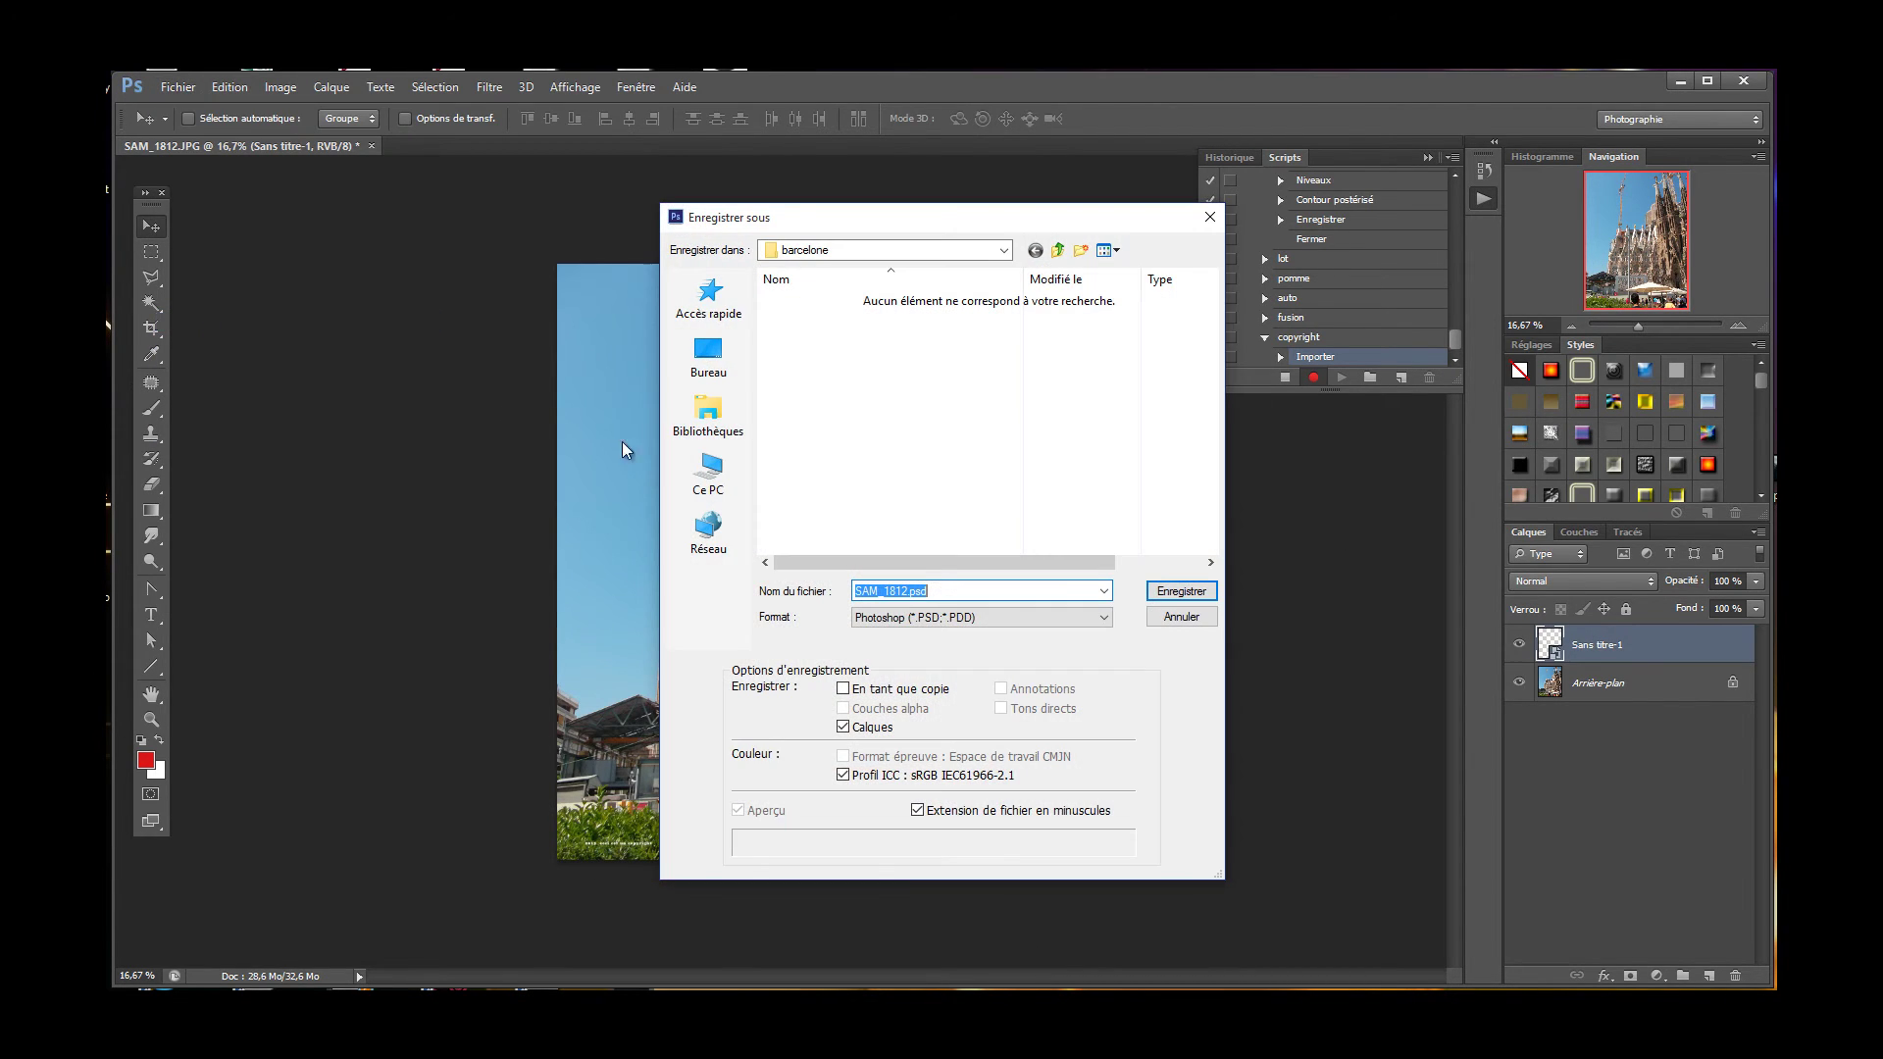
{"action": "left_click", "coordinate": [1104, 618]}
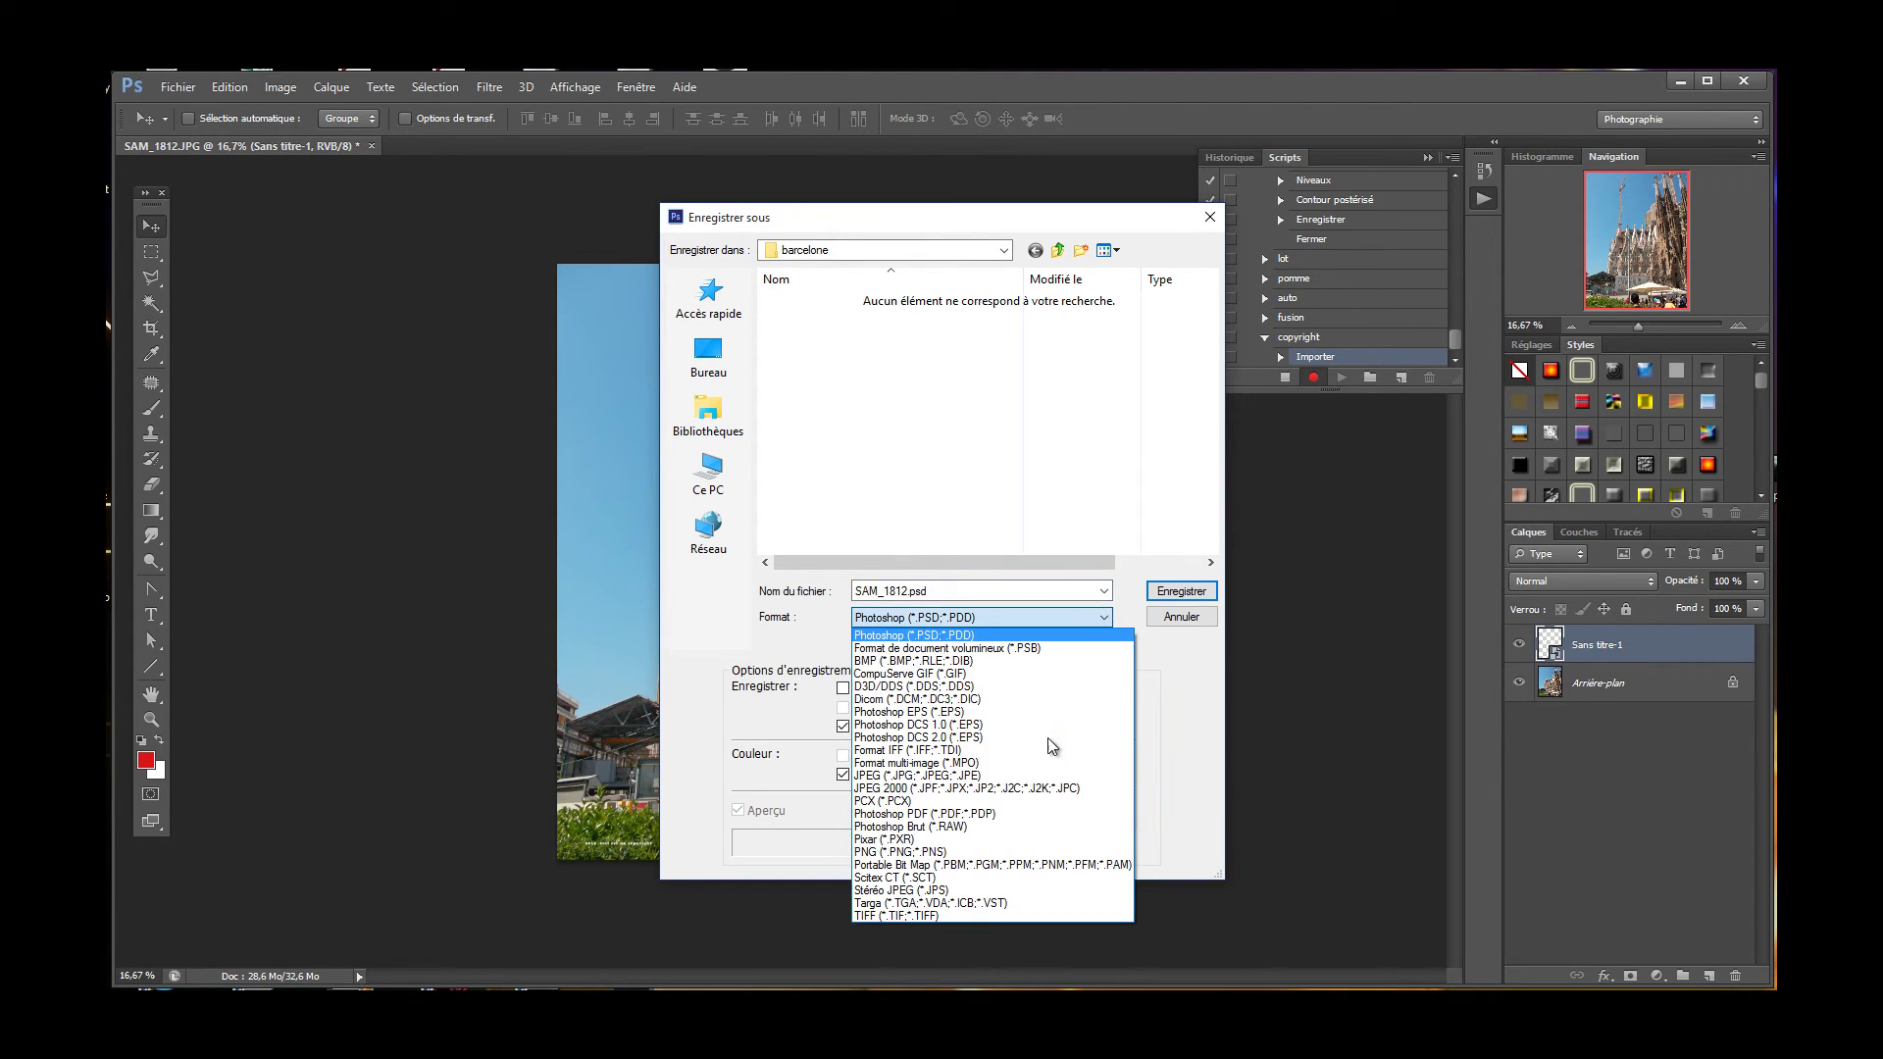
{"action": "left_click", "coordinate": [917, 776]}
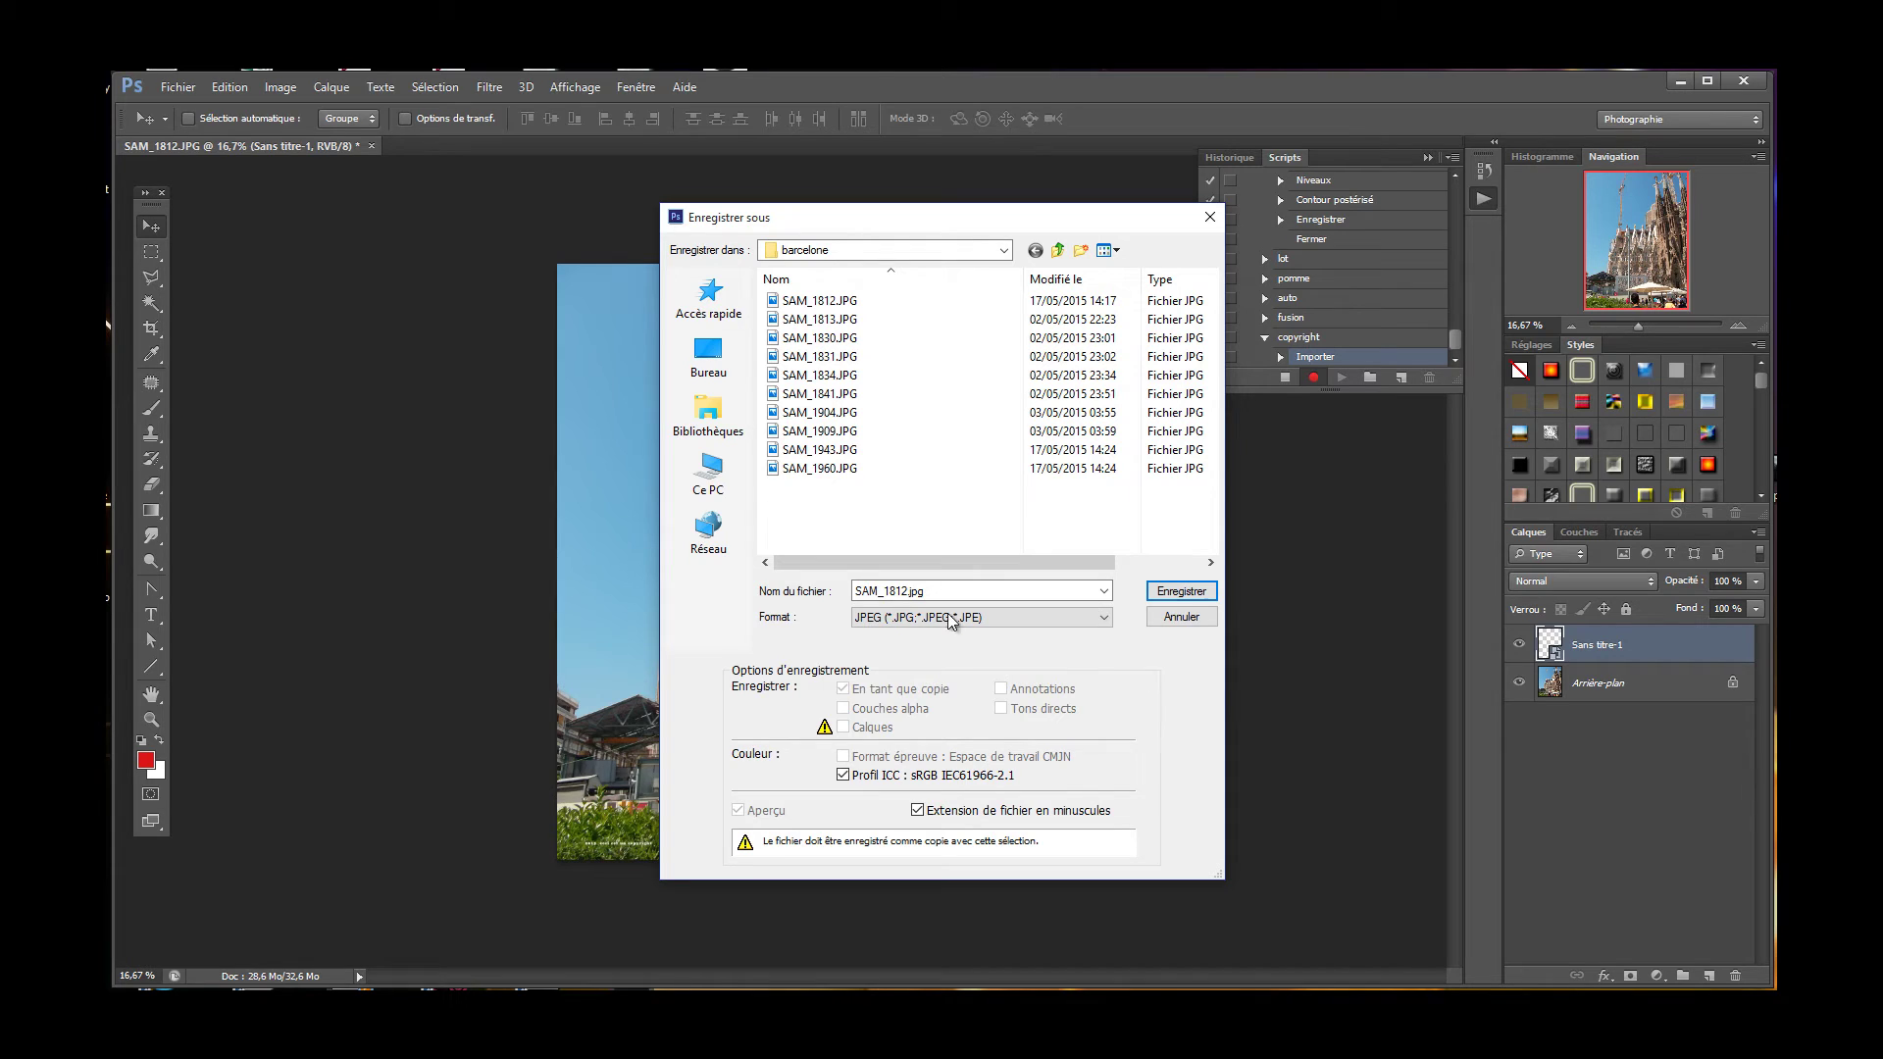
{"action": "left_click", "coordinate": [1182, 591]}
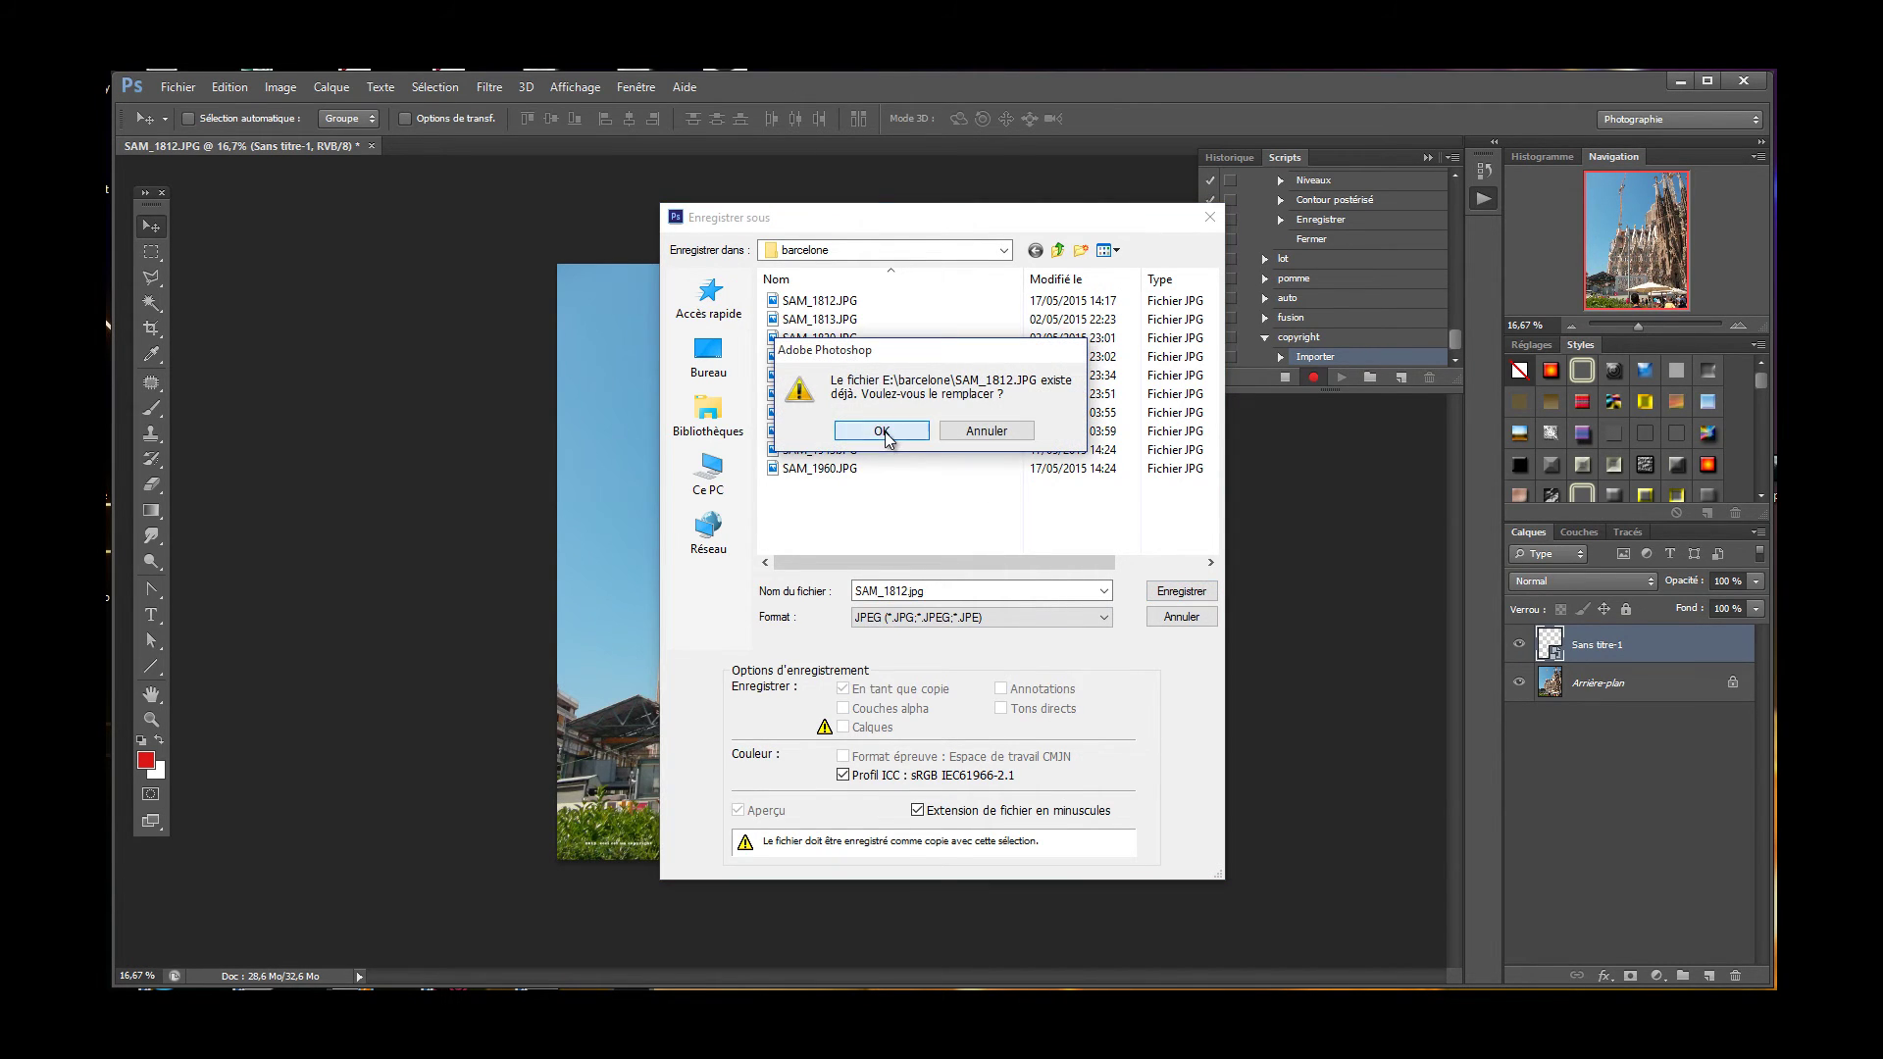
{"action": "left_click", "coordinate": [883, 432]}
{"action": "left_click", "coordinate": [1077, 304]}
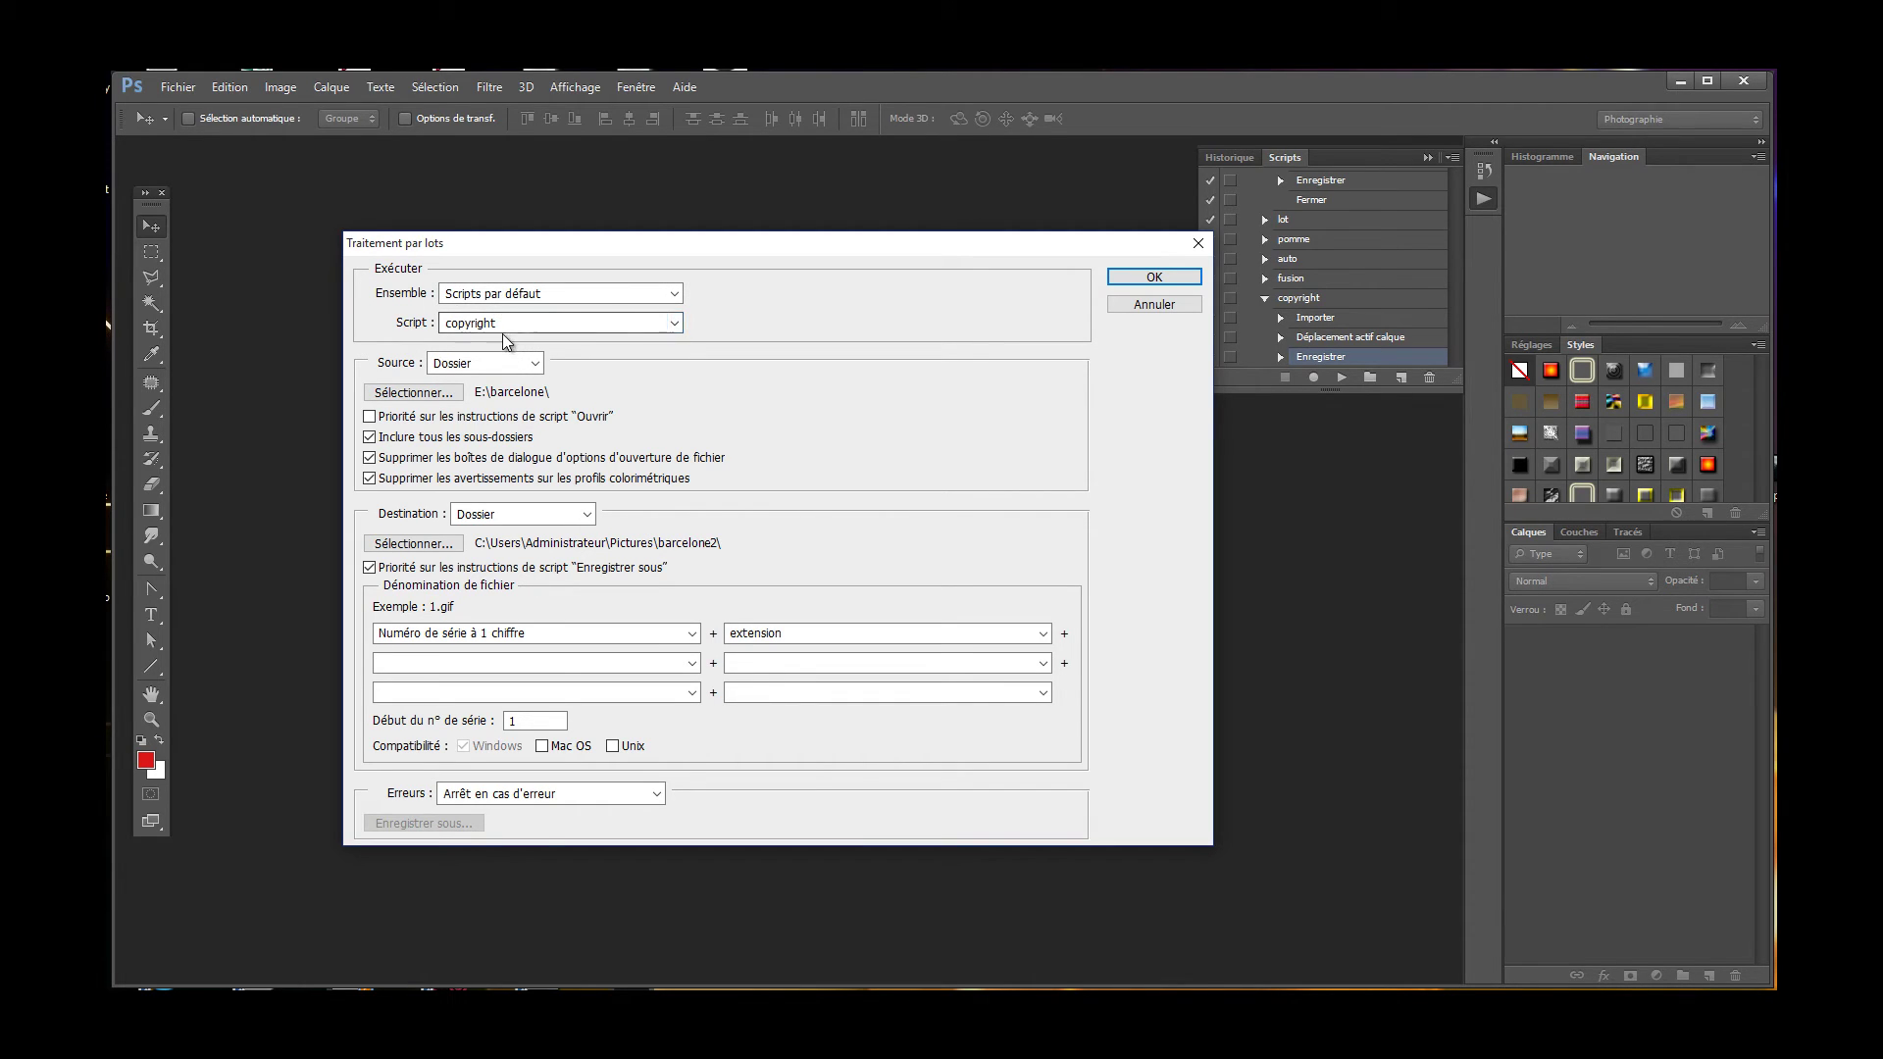
Choose the copyright action as the script for the batch.
{"action": "left_click", "coordinate": [674, 322]}
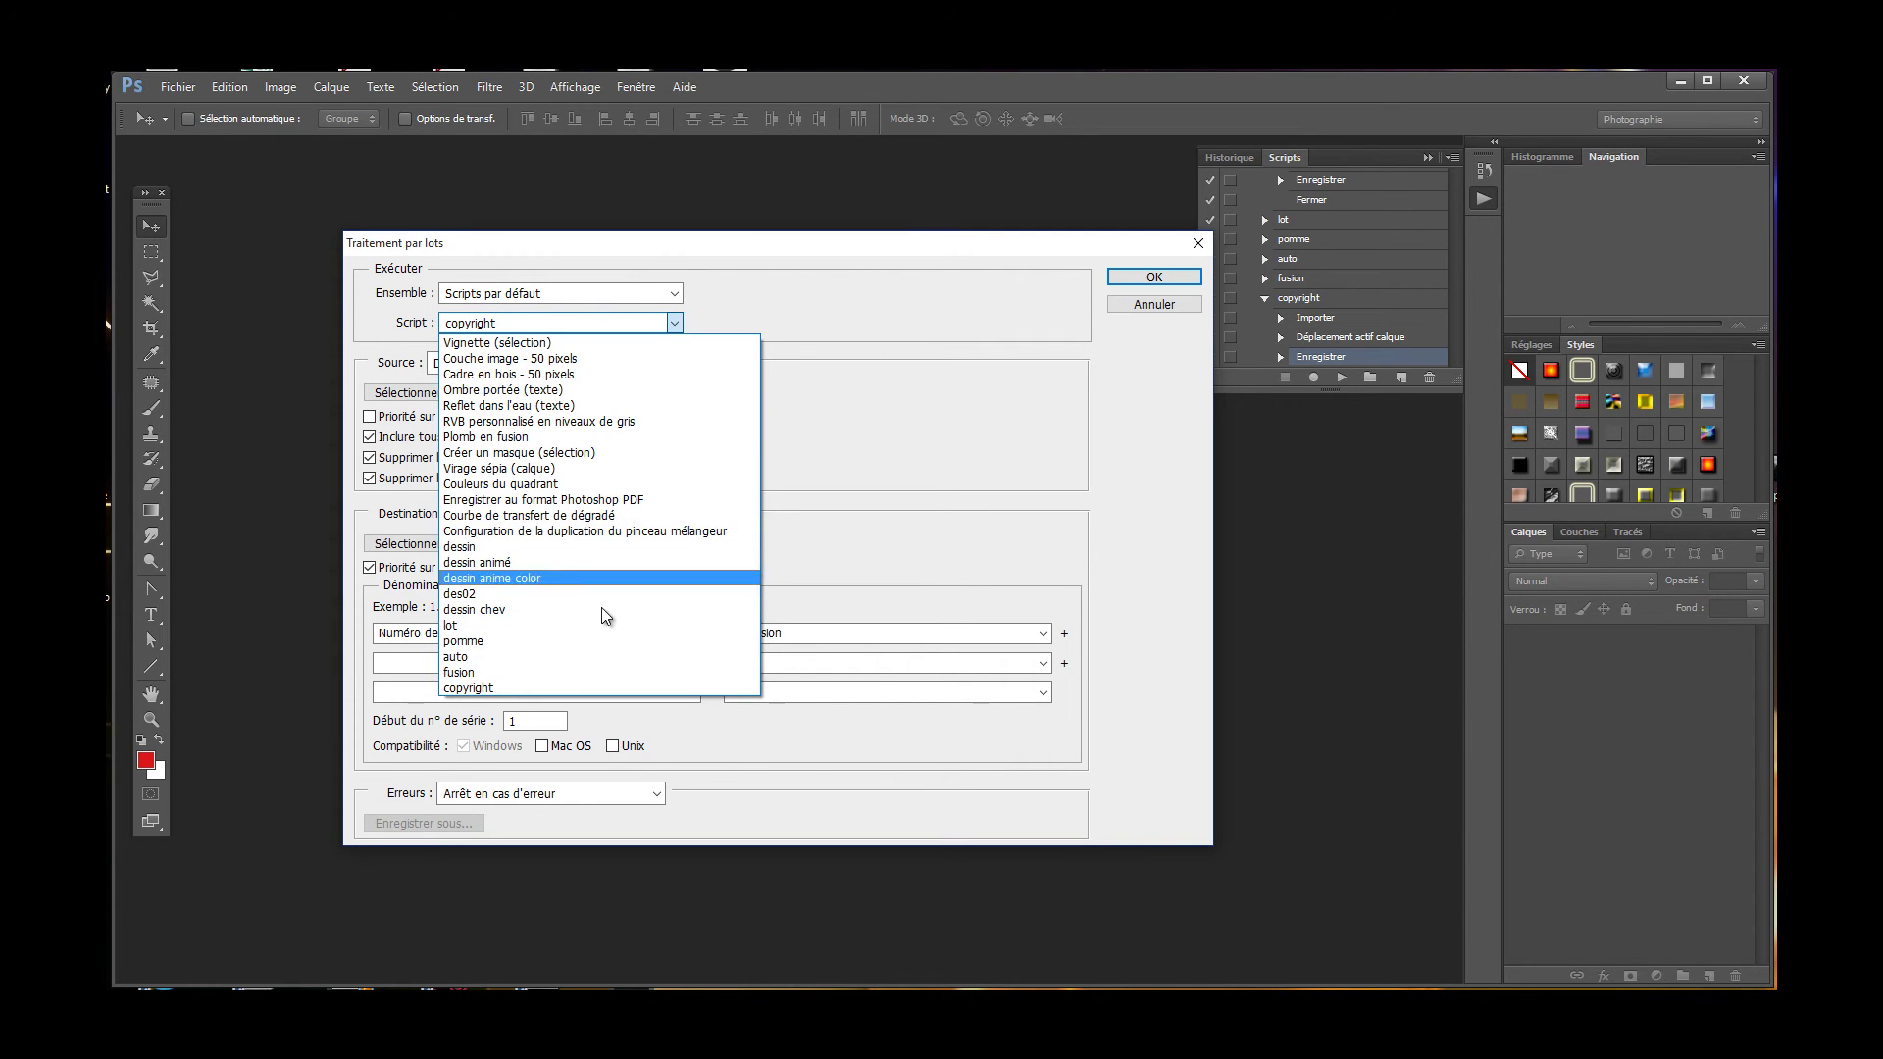
{"action": "left_click", "coordinate": [476, 689]}
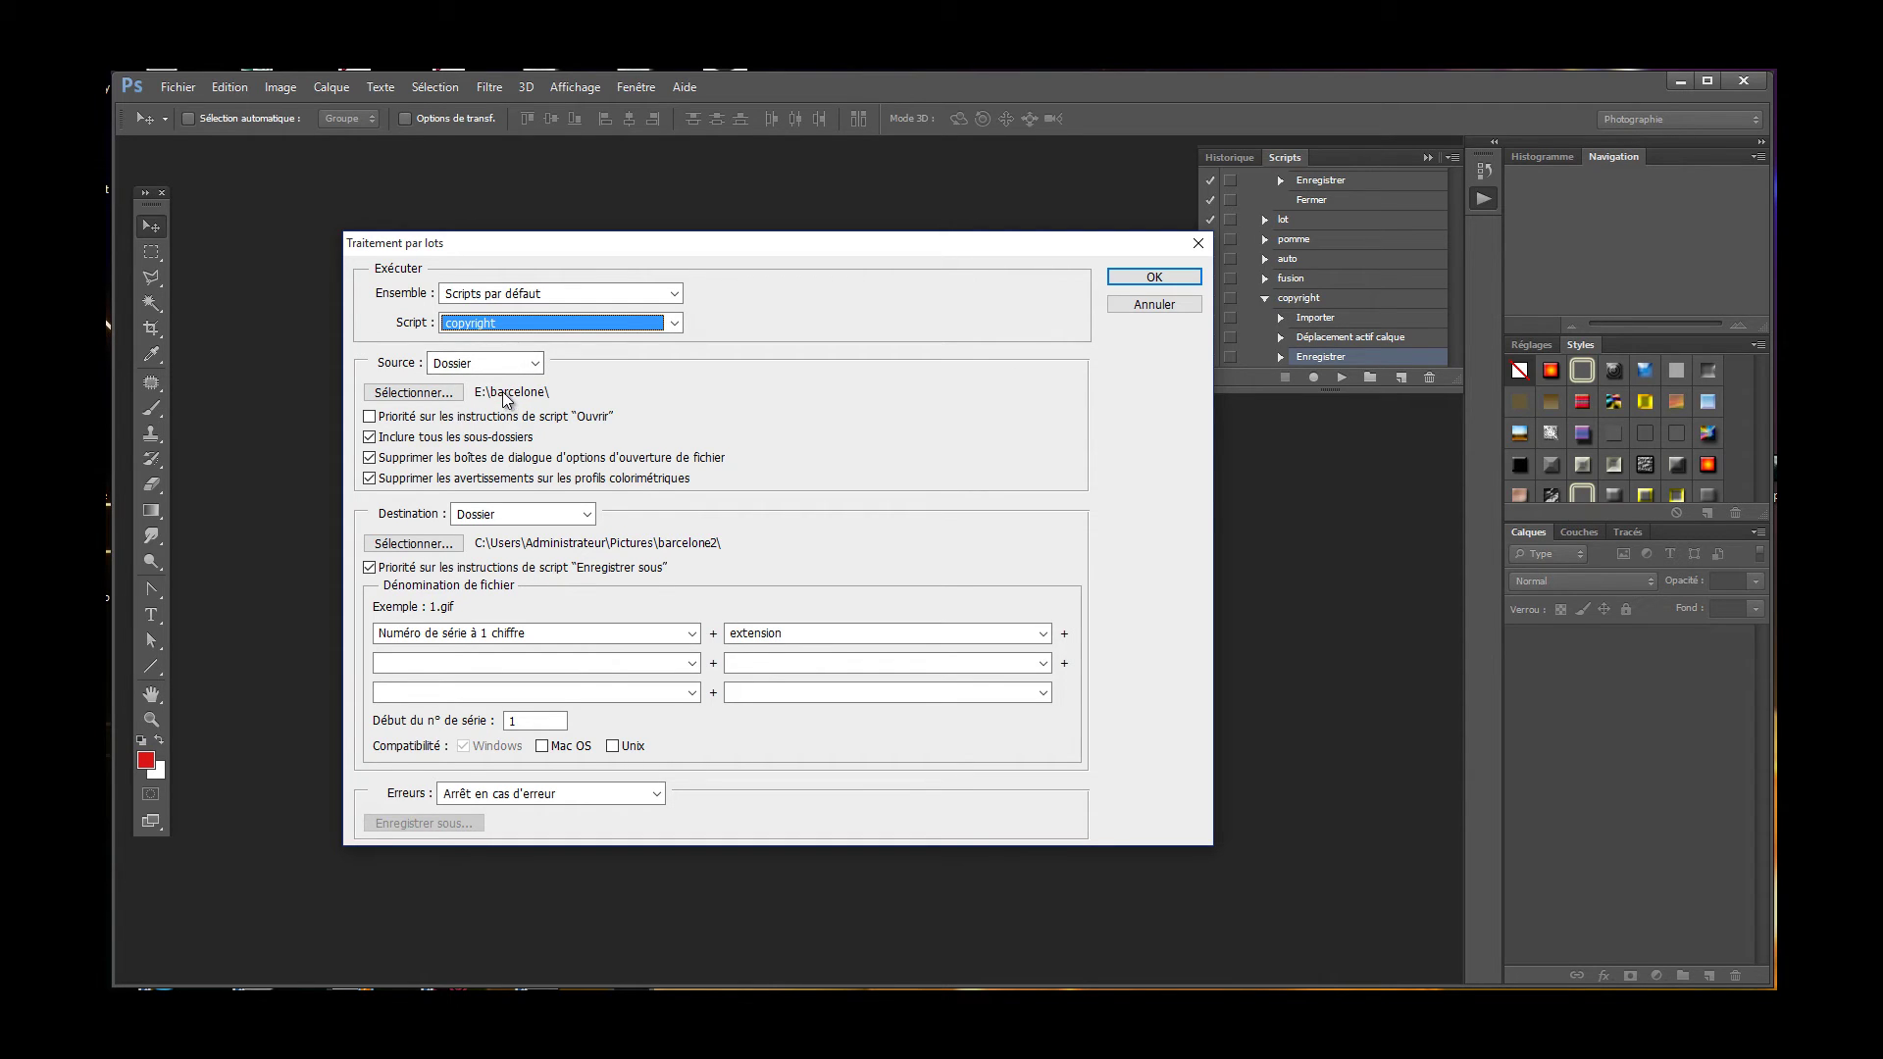
Set barcelone as the Batch source folder and run the copyright batch.
{"action": "left_click", "coordinate": [416, 393]}
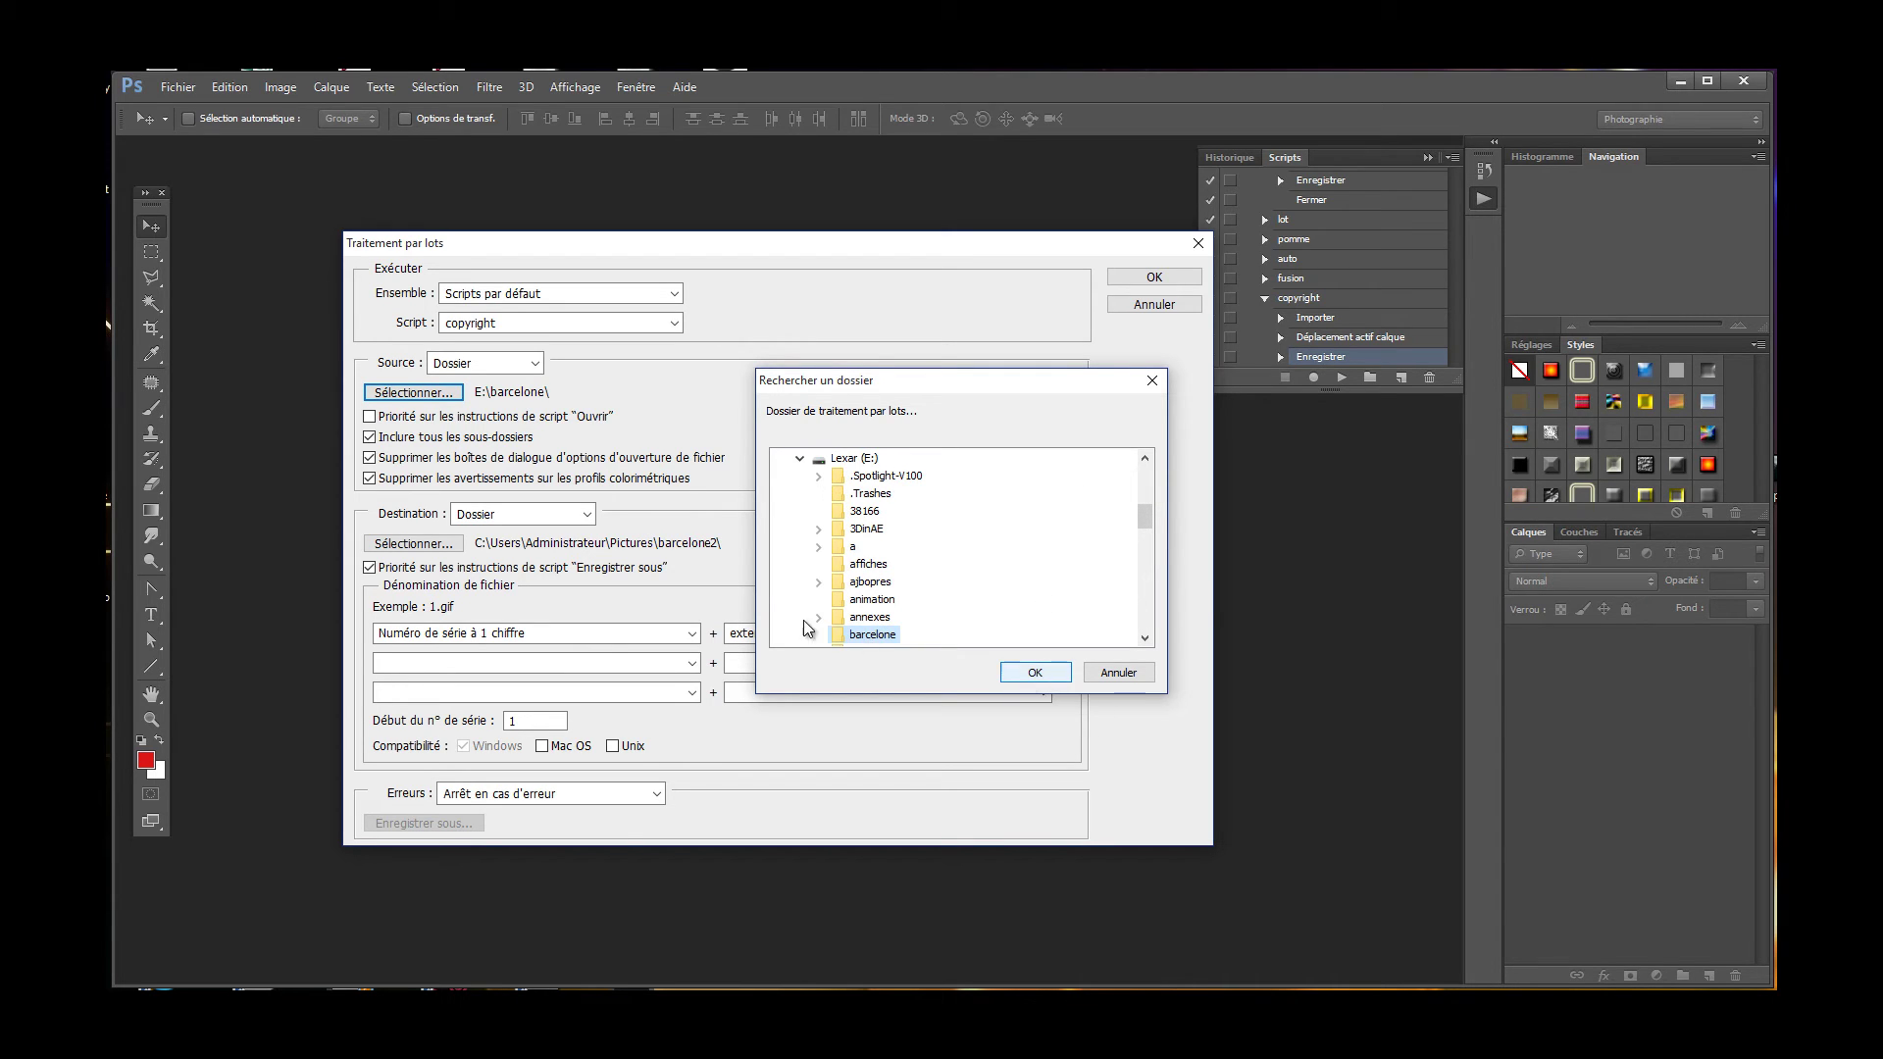
{"action": "left_click", "coordinate": [1035, 673]}
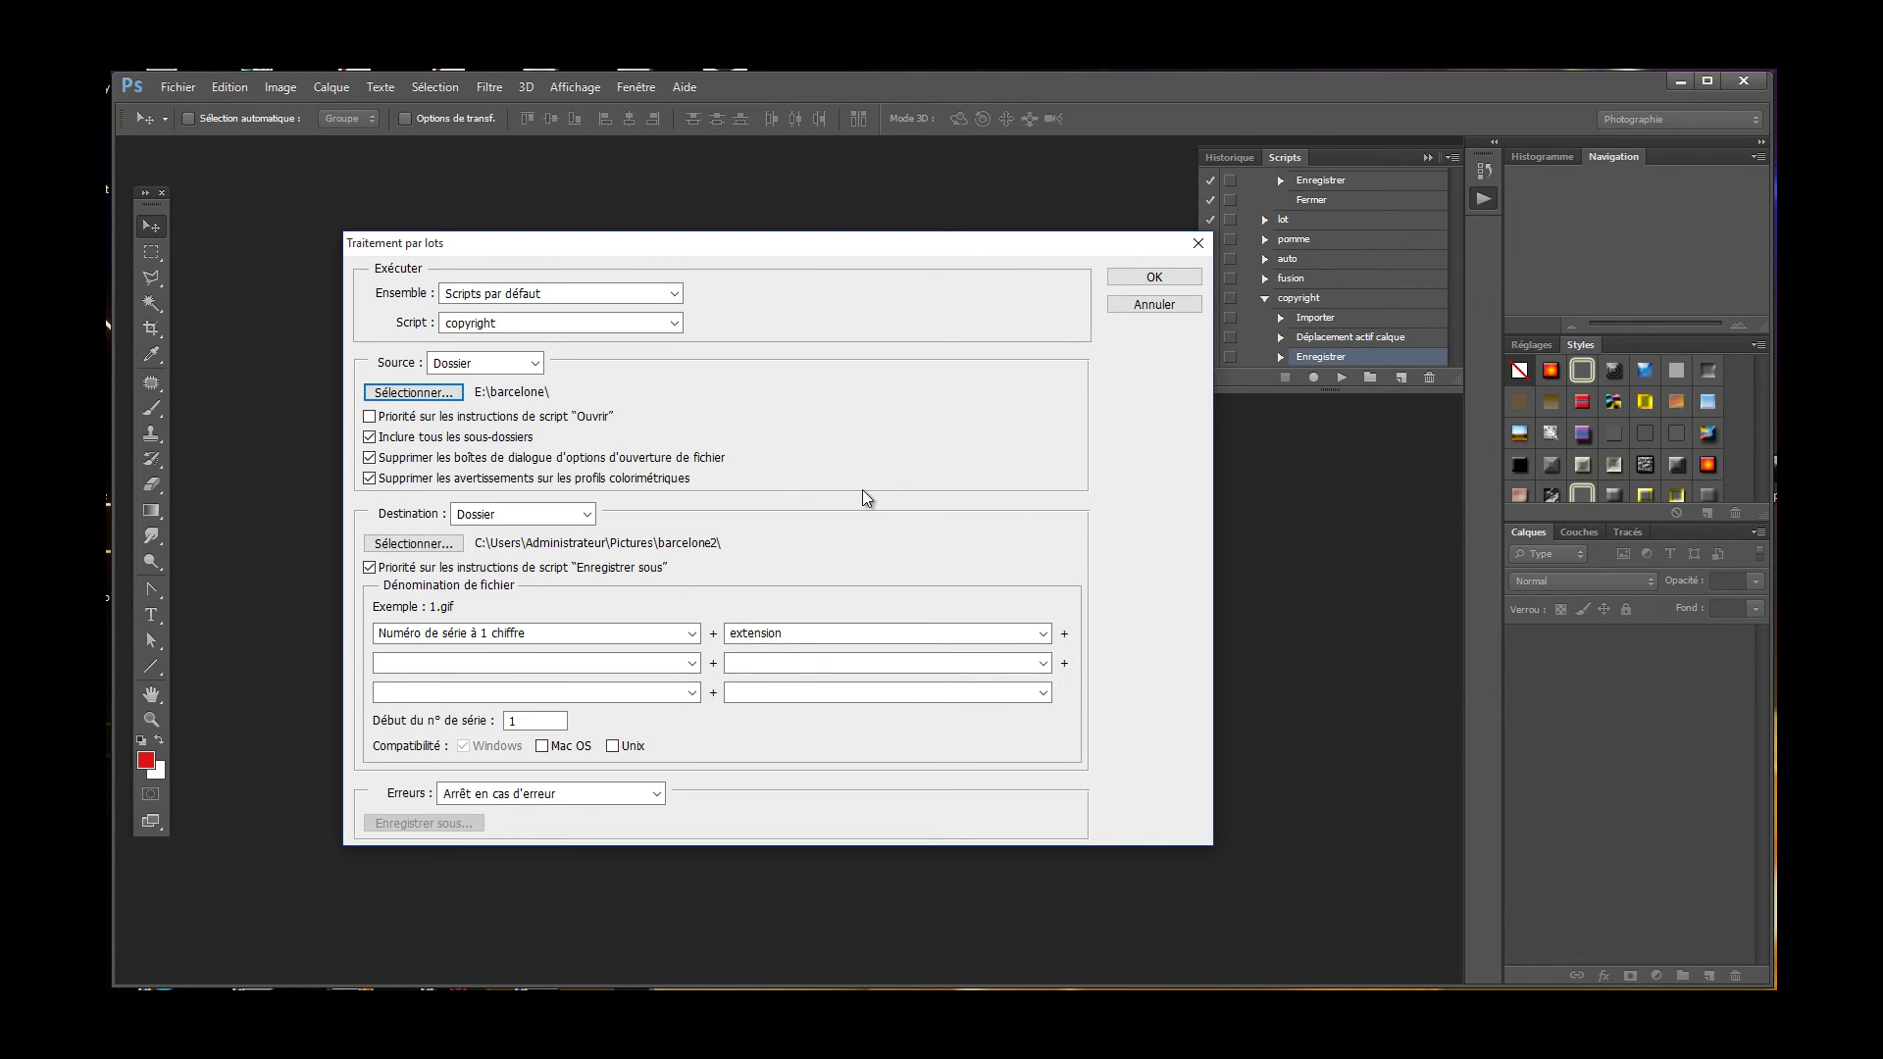
{"action": "left_click", "coordinate": [1153, 278]}
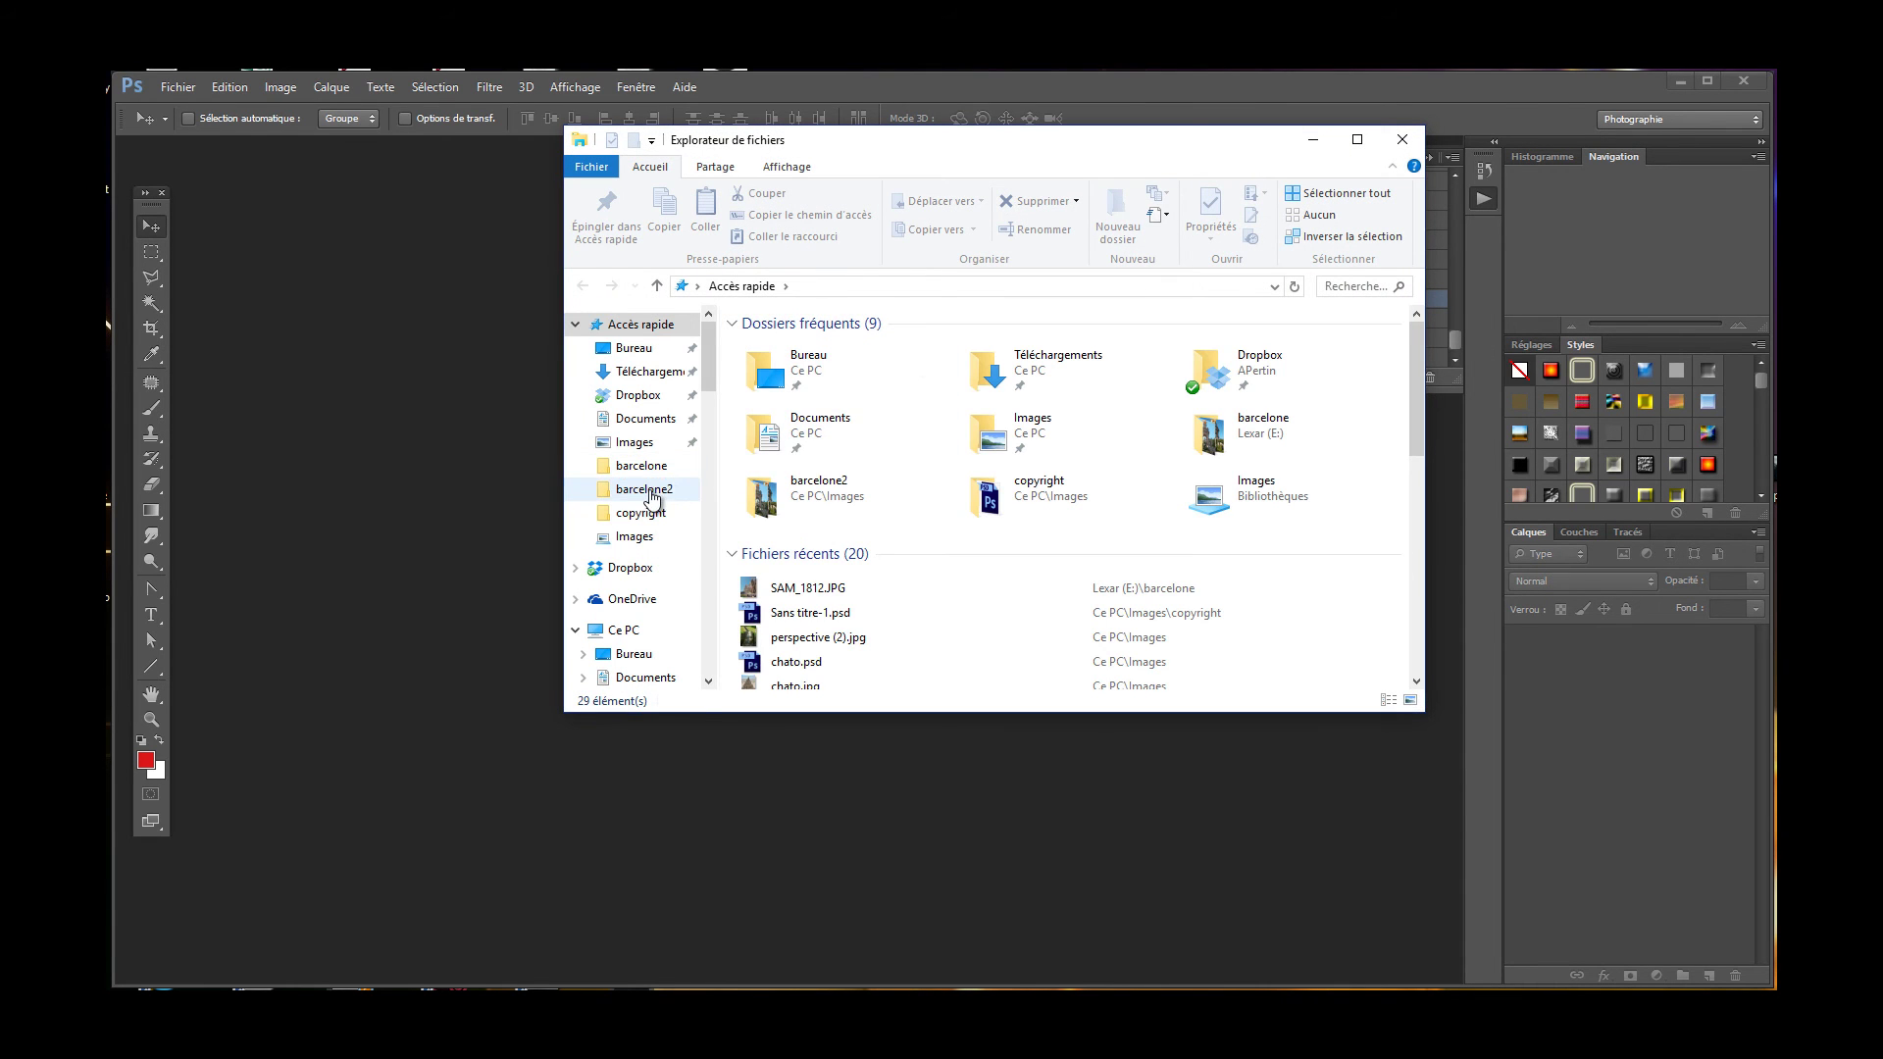
Open 1.jpg from the barcelone2 folder in the Photos viewer.
{"action": "left_click", "coordinate": [644, 489]}
{"action": "double_click", "coordinate": [782, 359]}
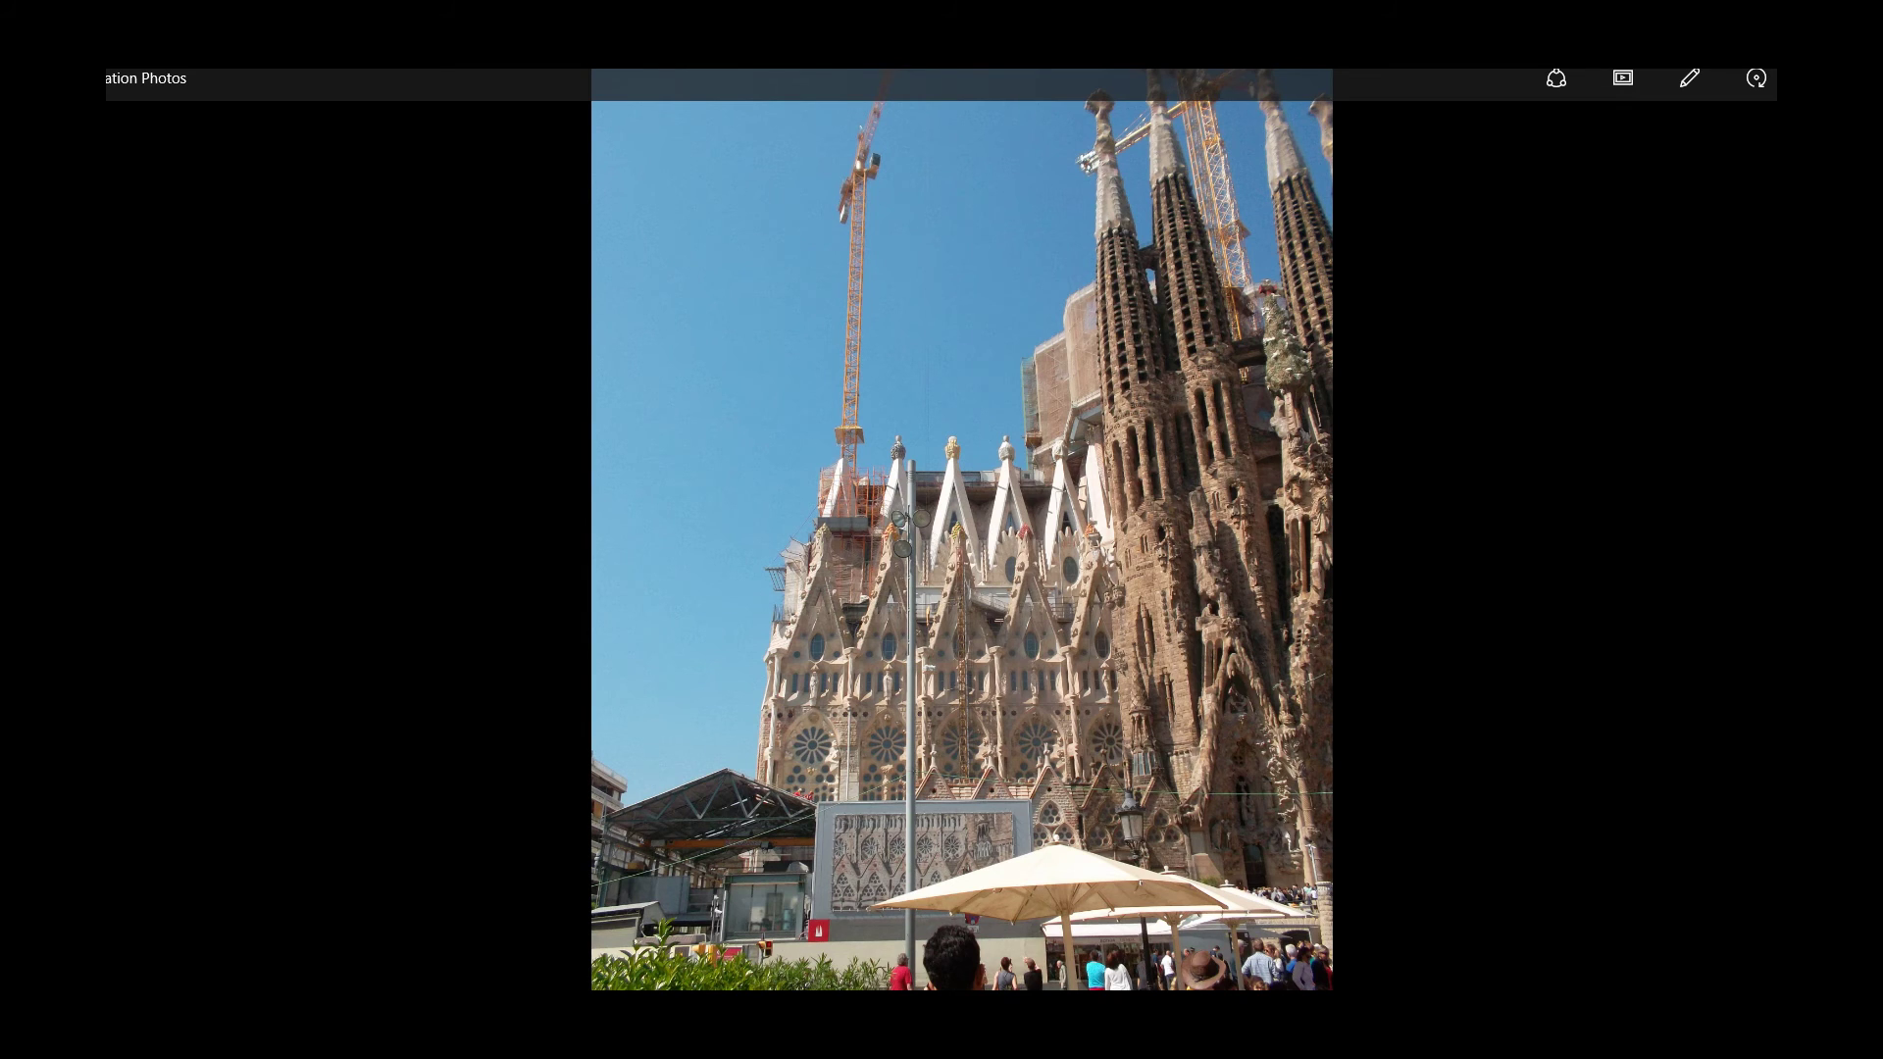
Step through the numbered output photos, reopening 8.jpg, then close the Photos viewer.
{"action": "key", "text": "Right"}
{"action": "key", "text": "Right"}
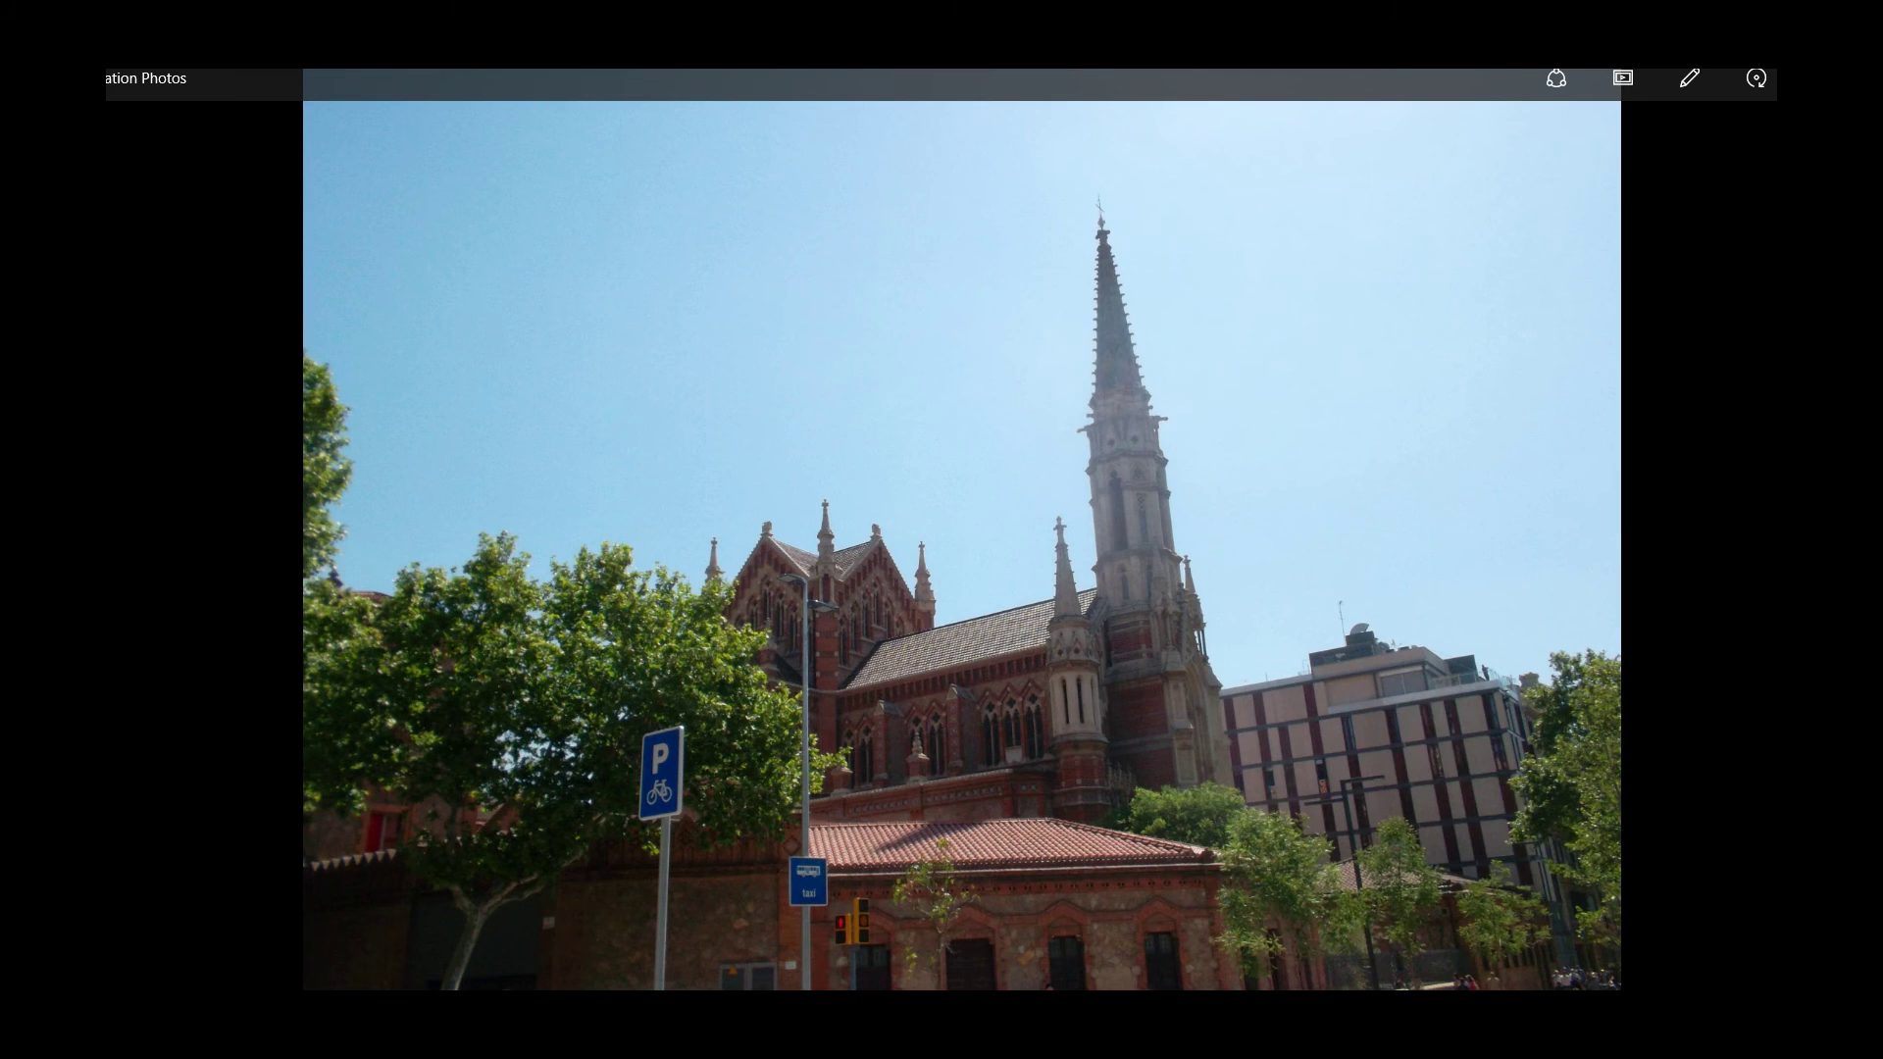
{"action": "key", "text": "Right"}
{"action": "key", "text": "Right"}
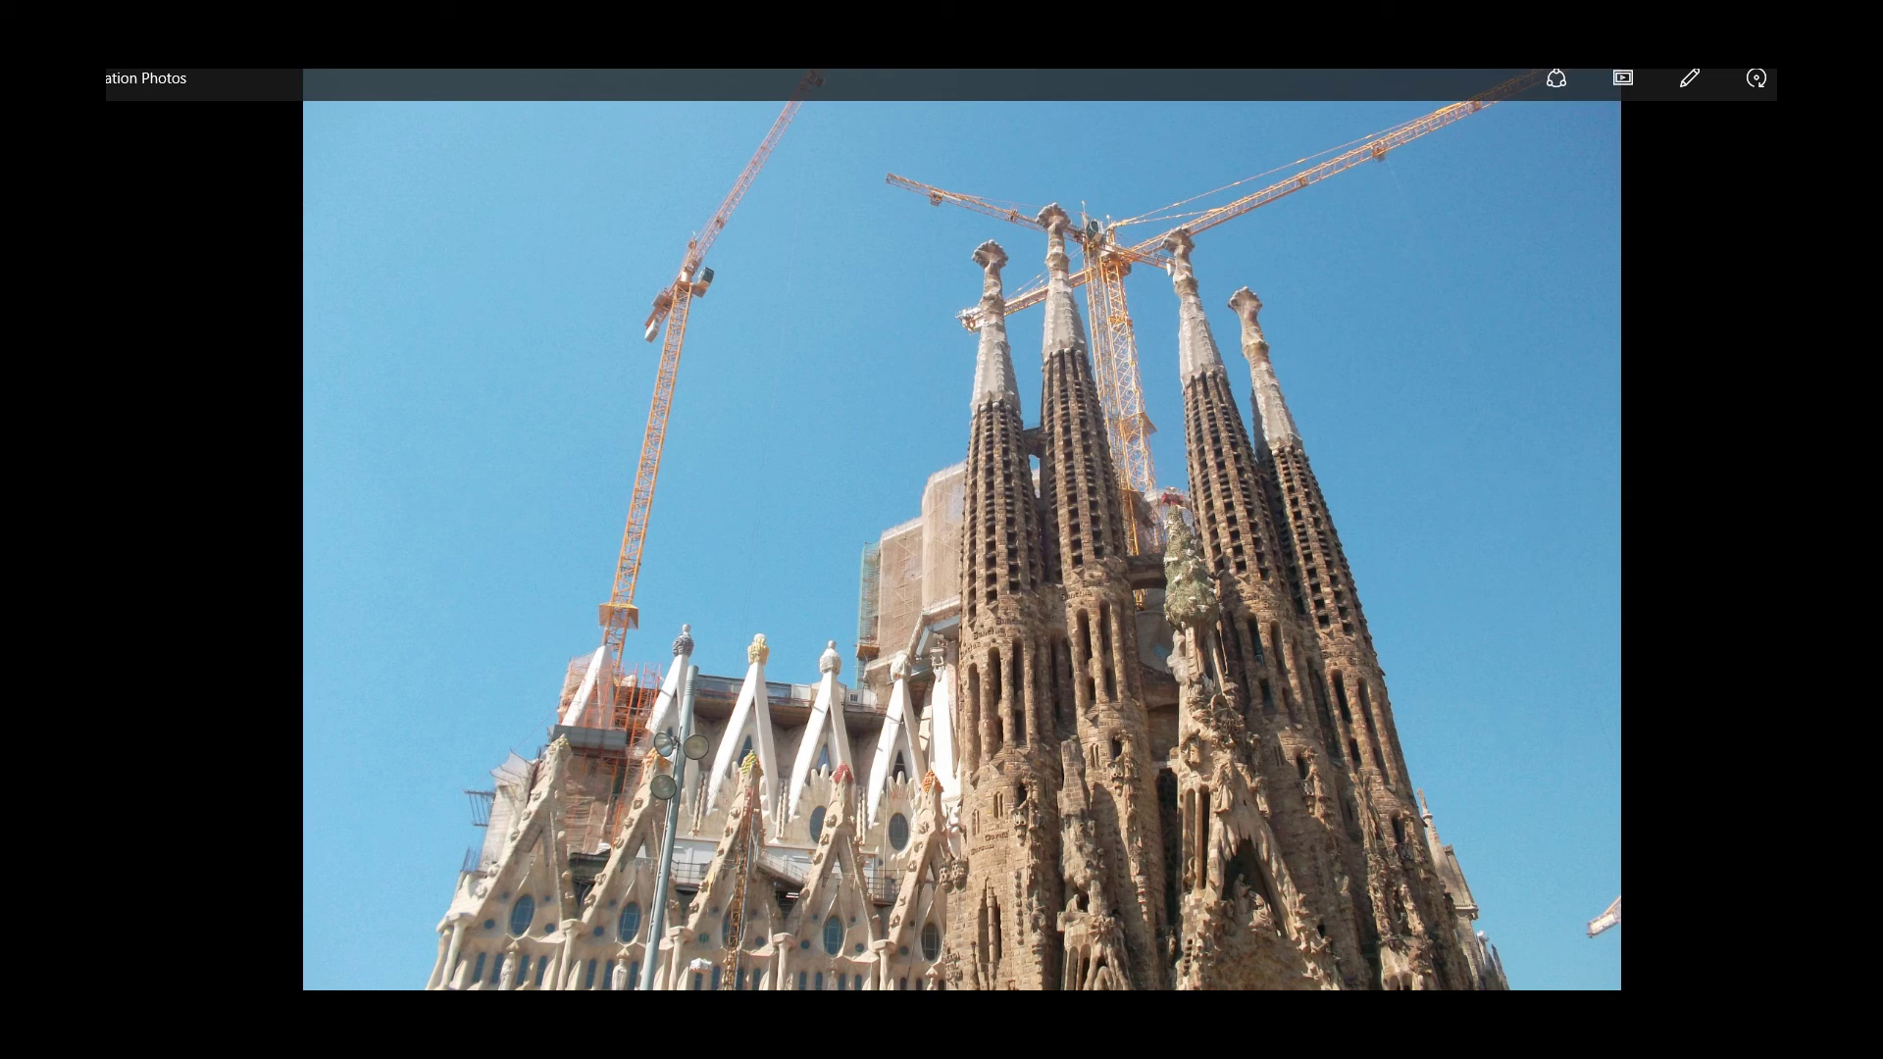
{"action": "key", "text": "Right"}
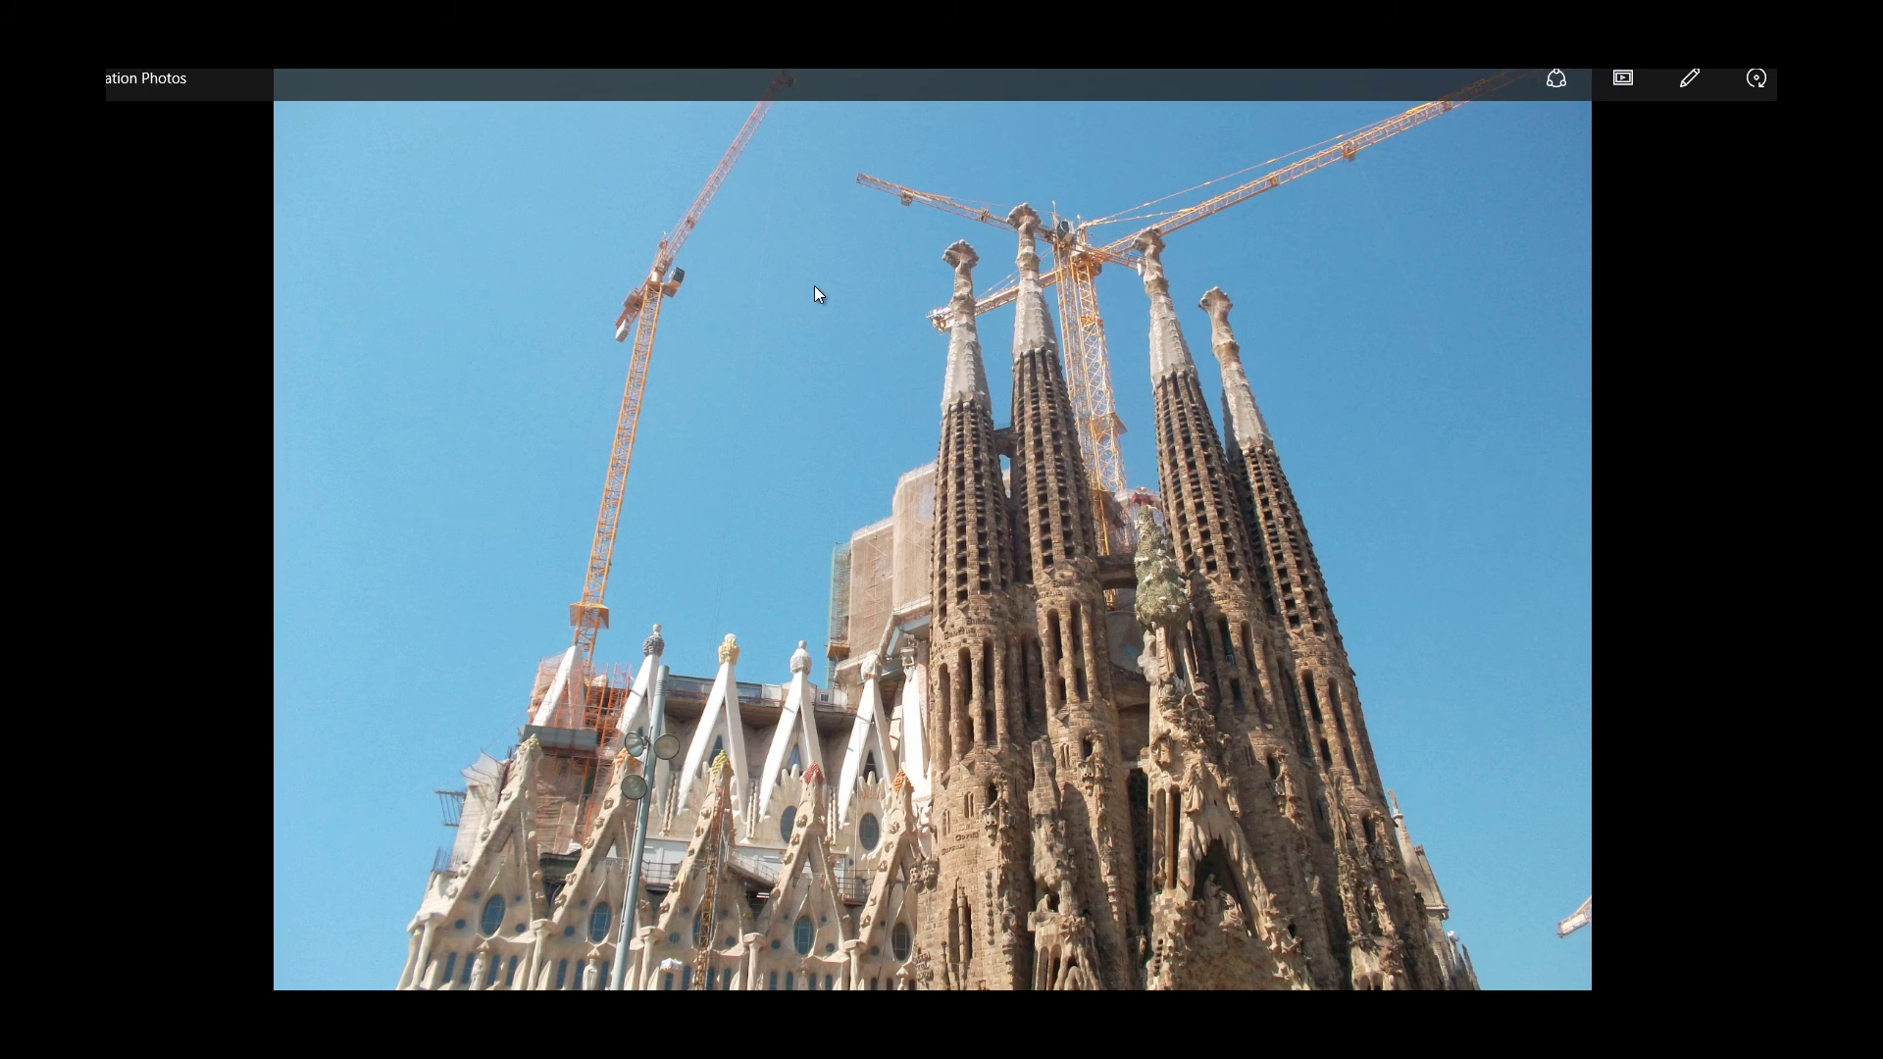
{"action": "key", "text": "Right"}
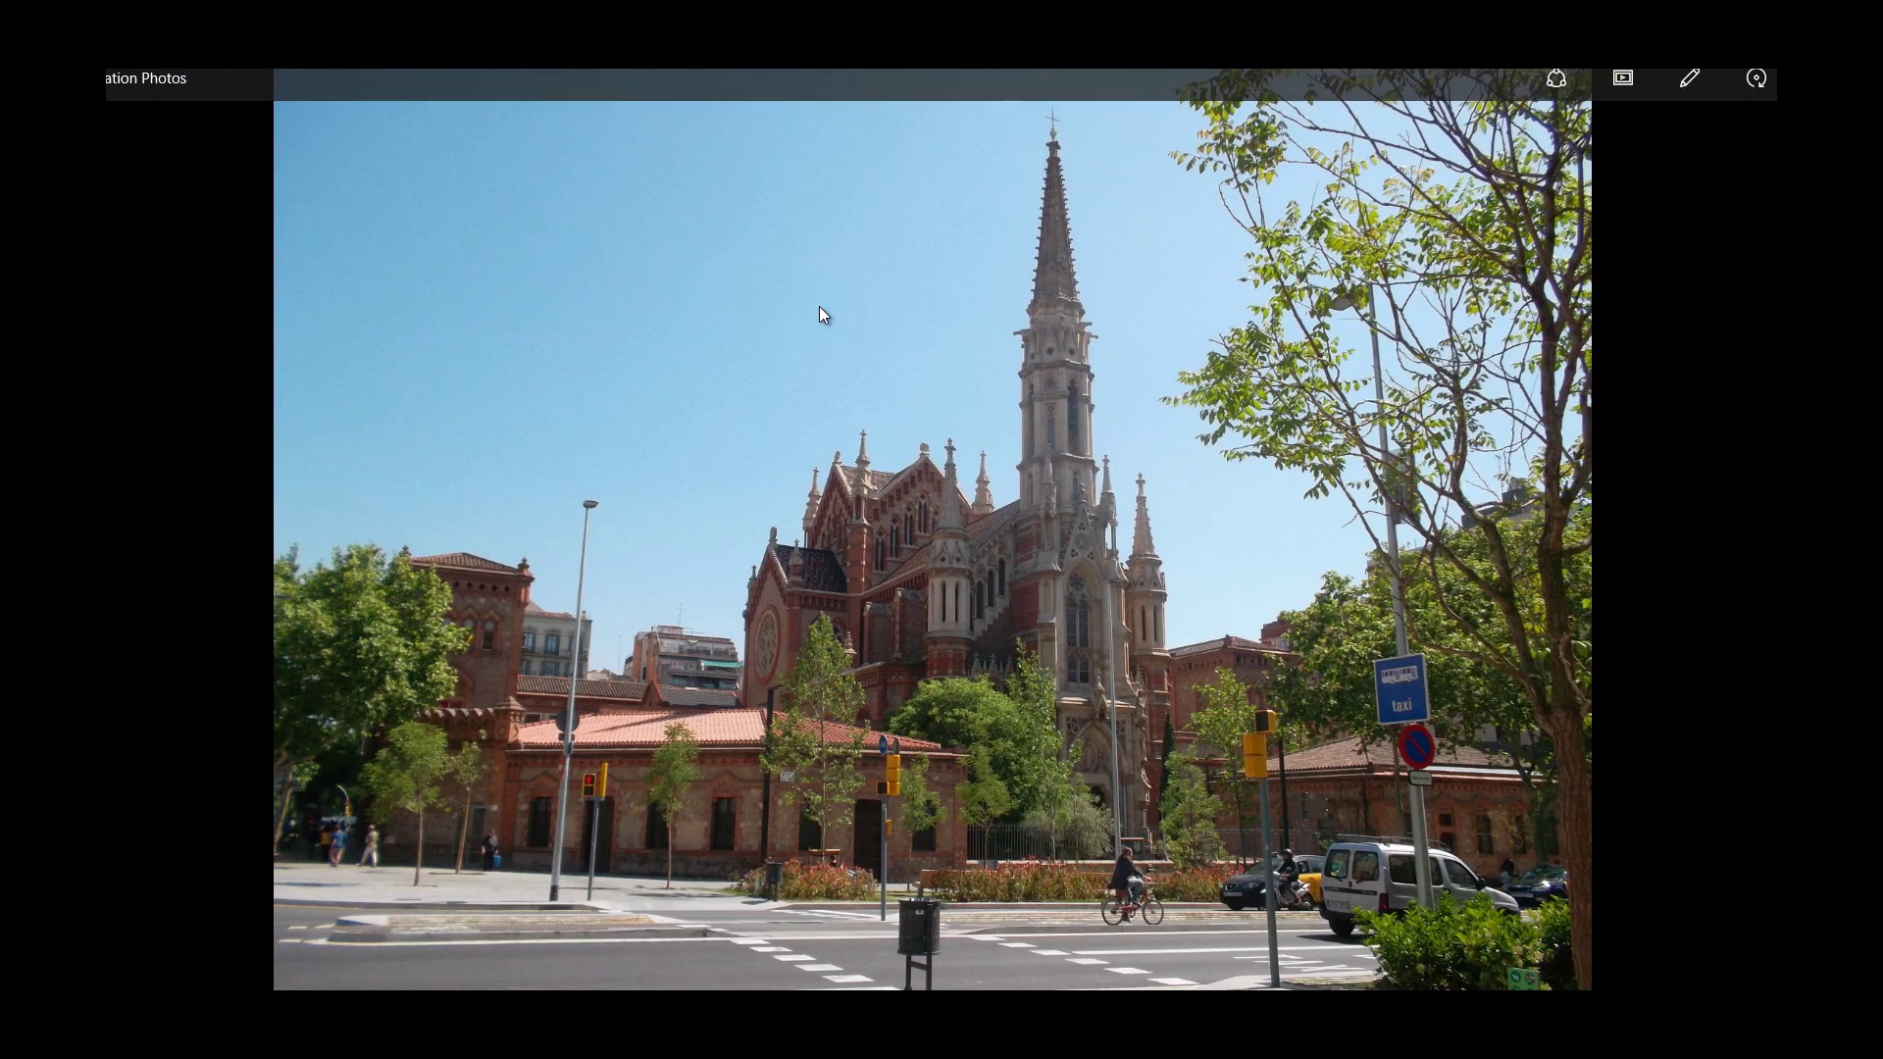
{"action": "key", "text": "Right"}
{"action": "key", "text": "Right"}
{"action": "key", "text": "Right"}
{"action": "key", "text": "Right"}
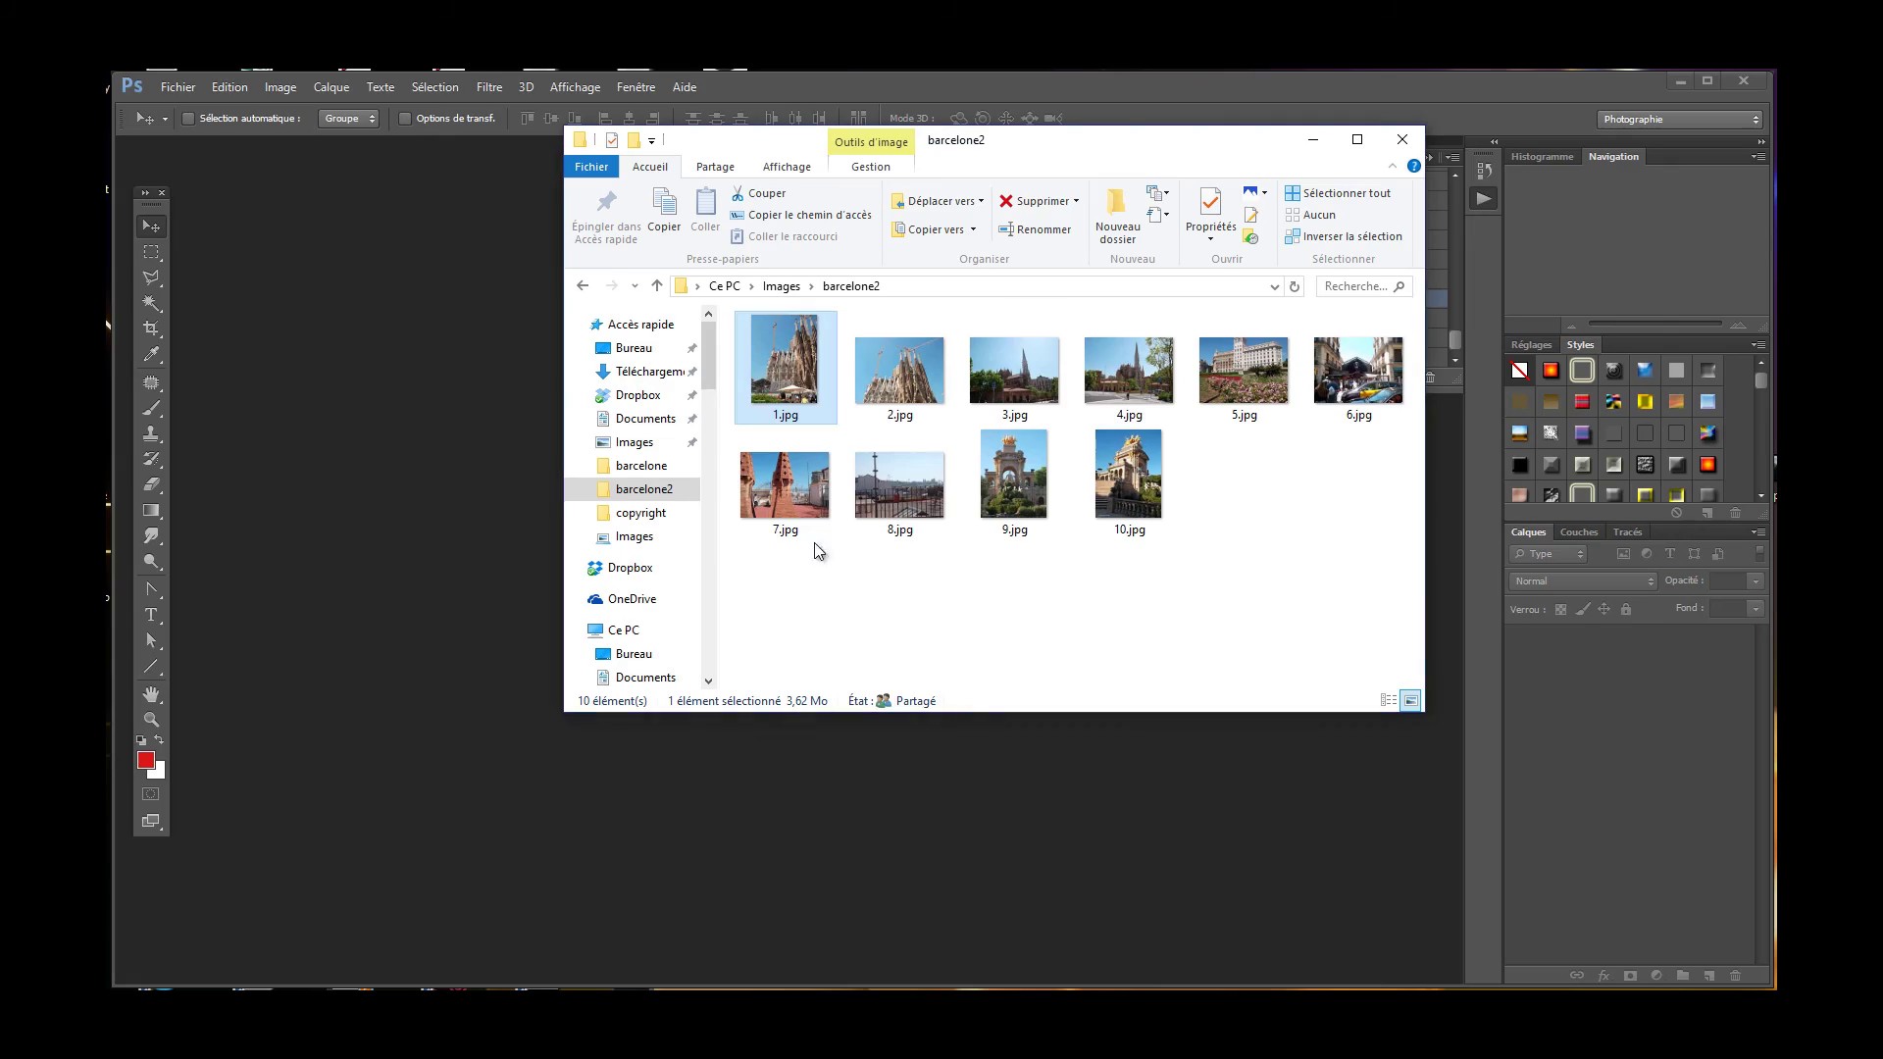
{"action": "double_click", "coordinate": [897, 502]}
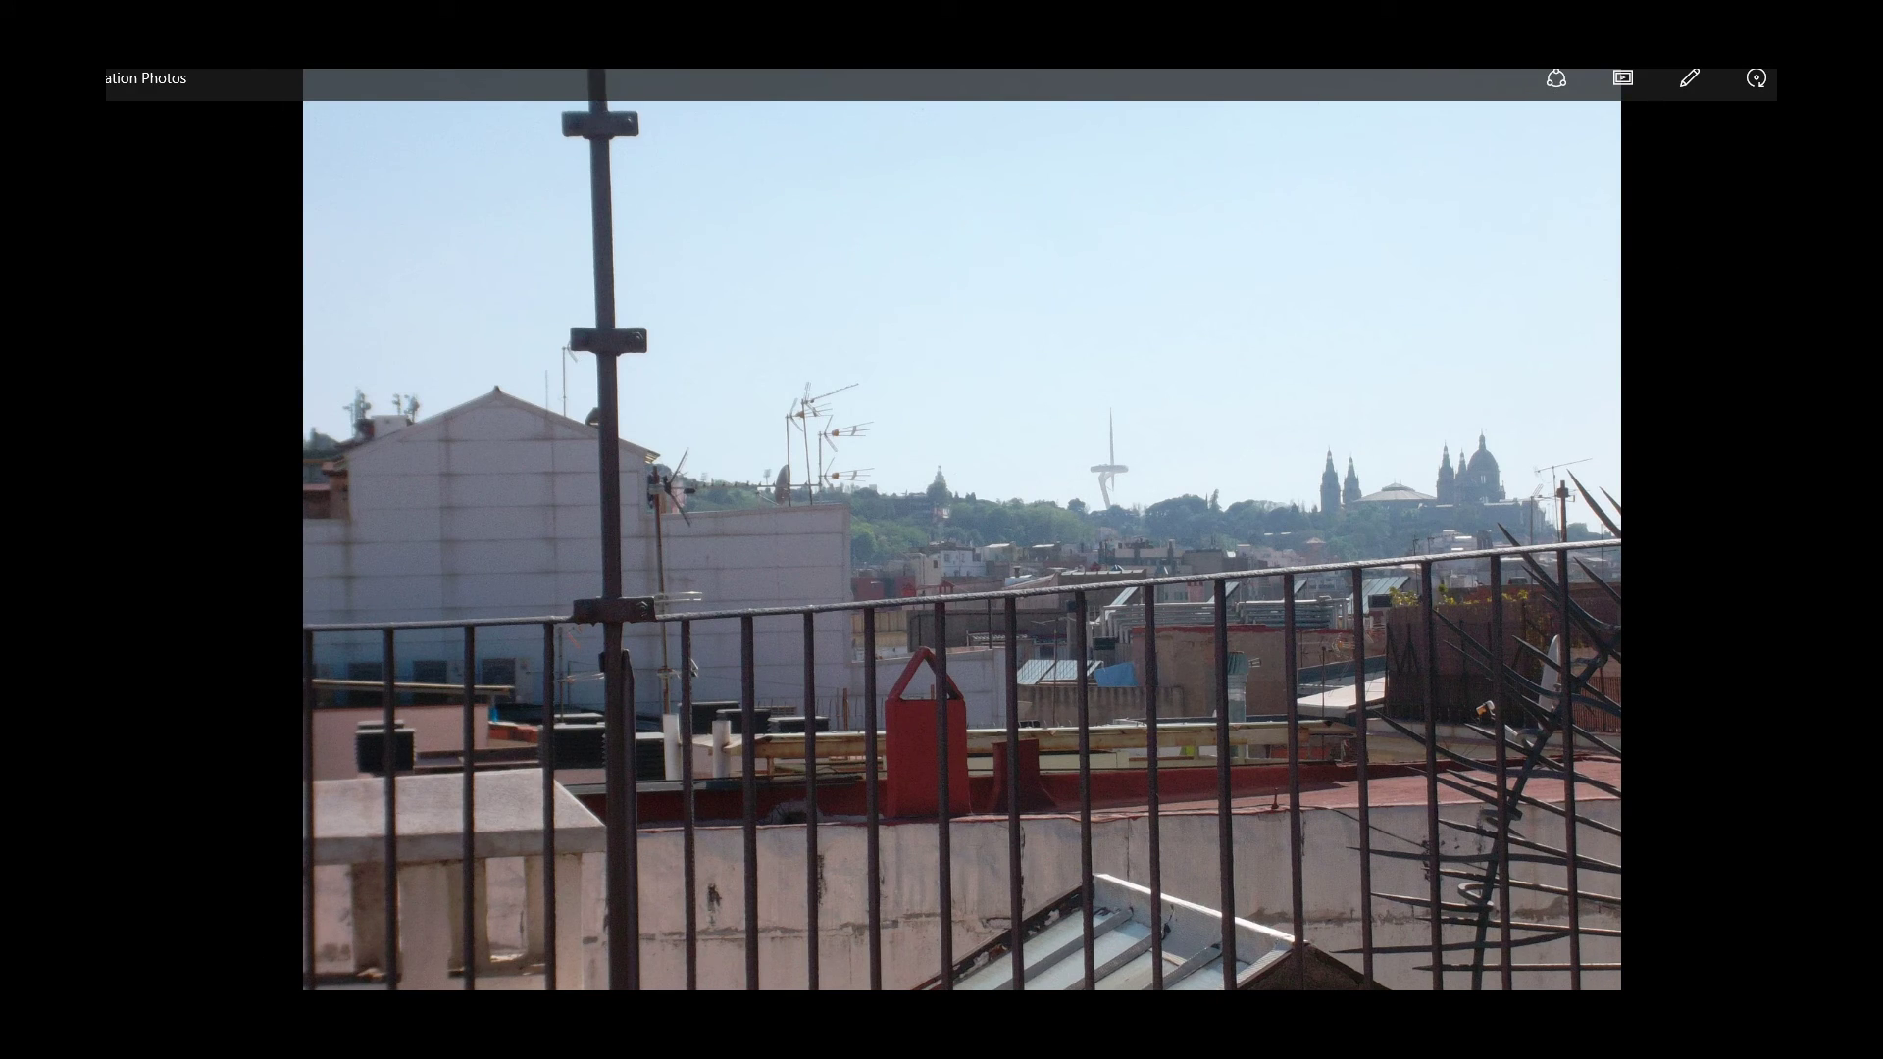
{"action": "key", "text": "Right"}
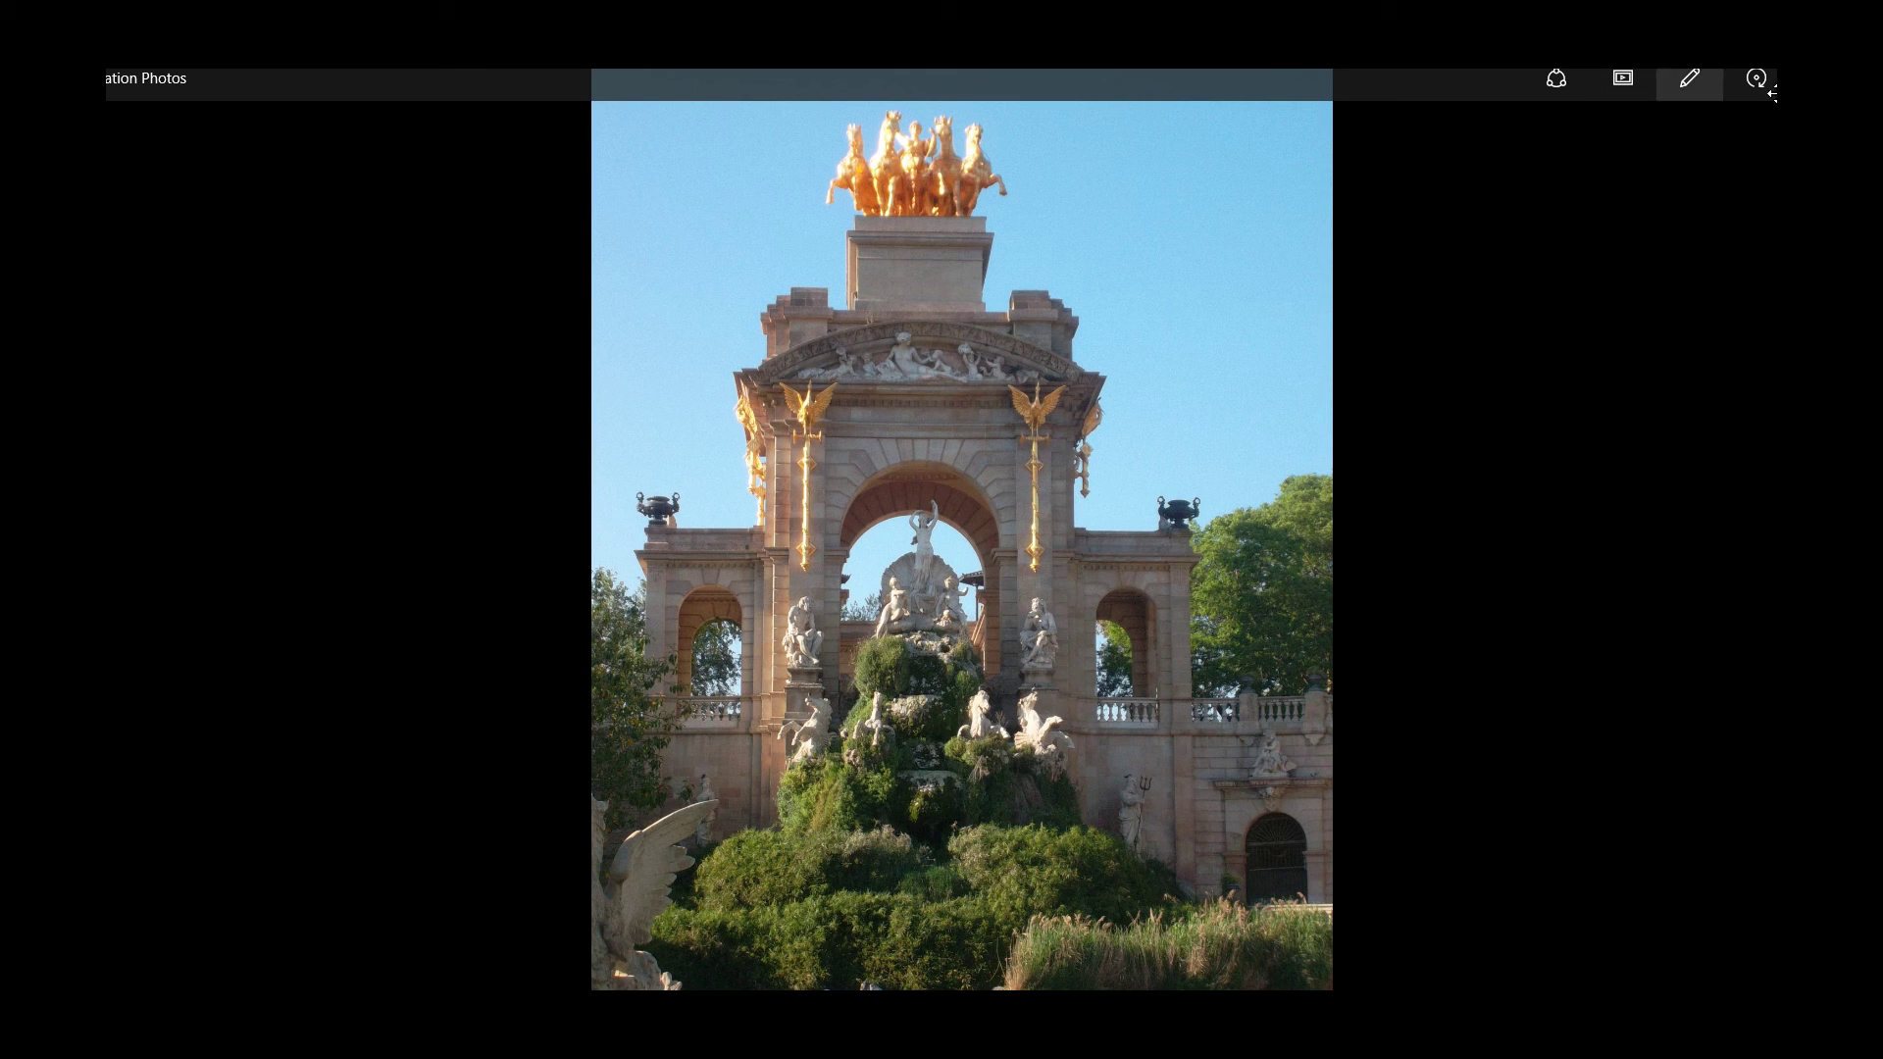
{"action": "key", "text": "alt+F4"}
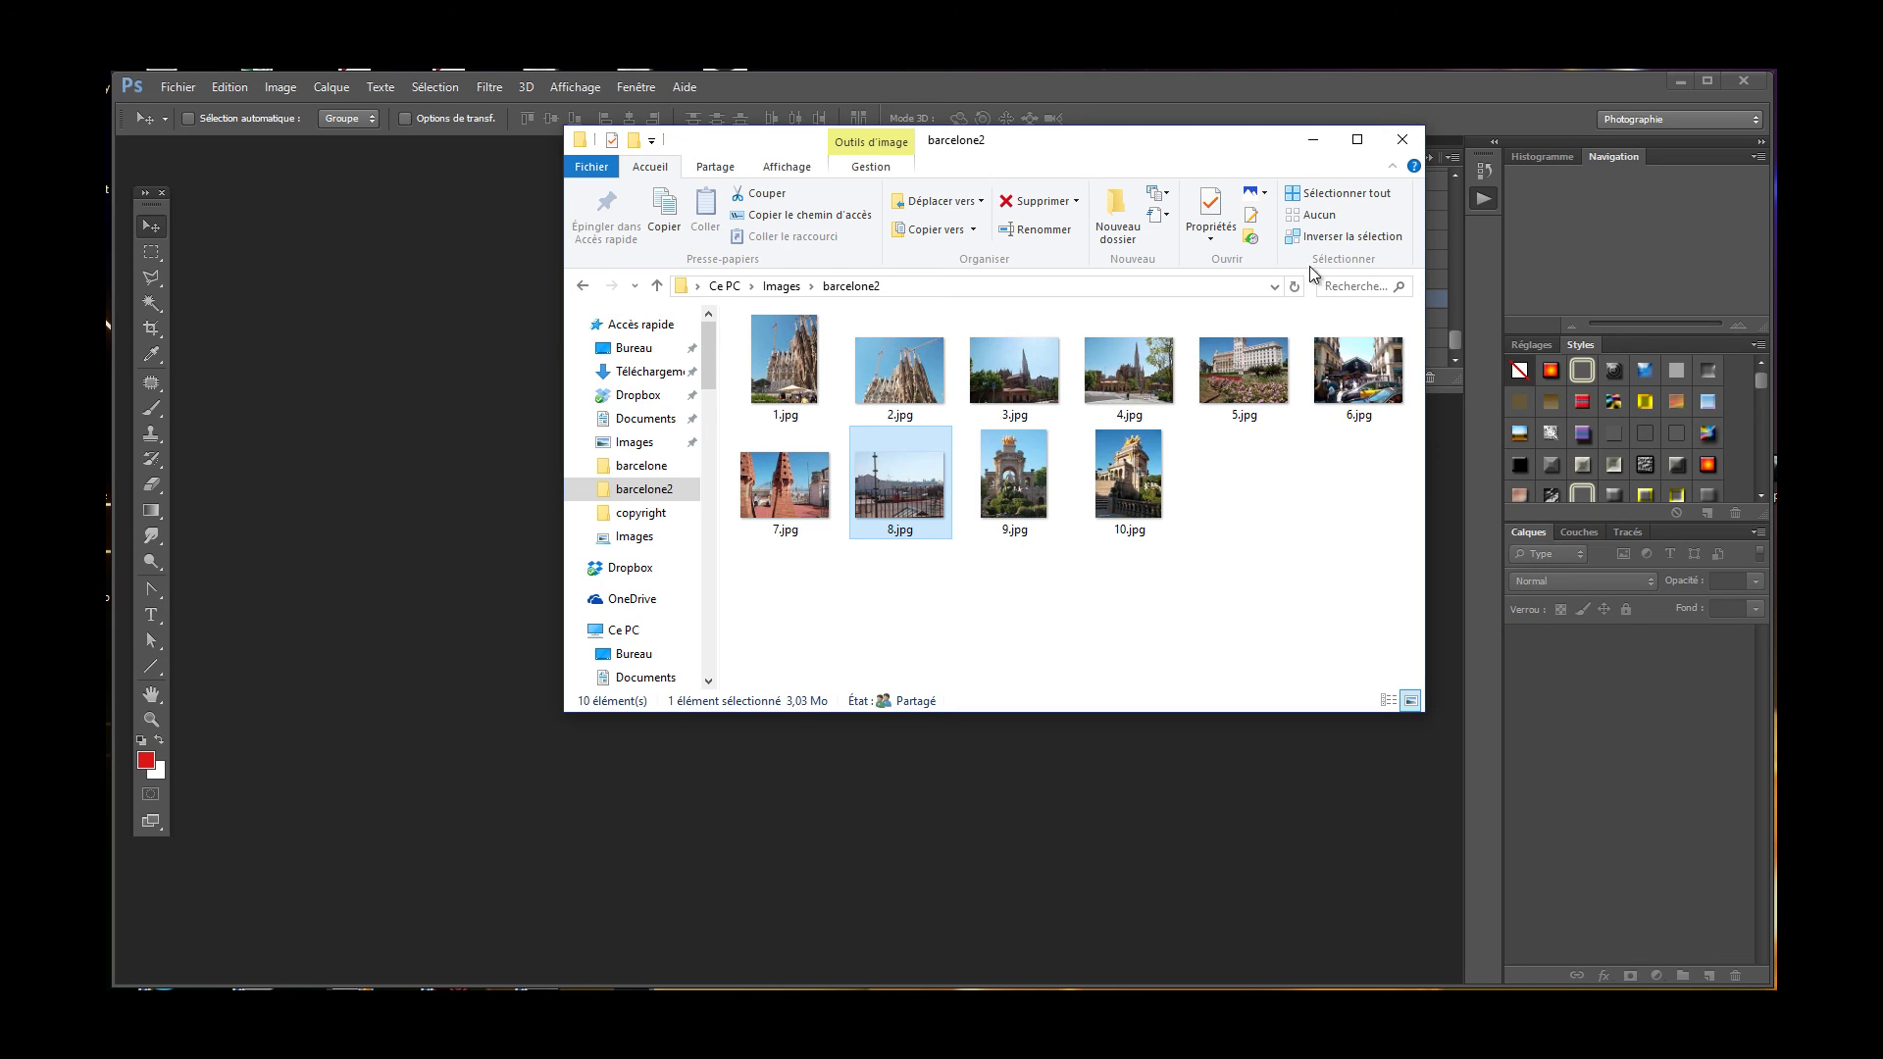
Close the barcelone2 File Explorer window to return to Photoshop.
{"action": "left_click", "coordinate": [1404, 143]}
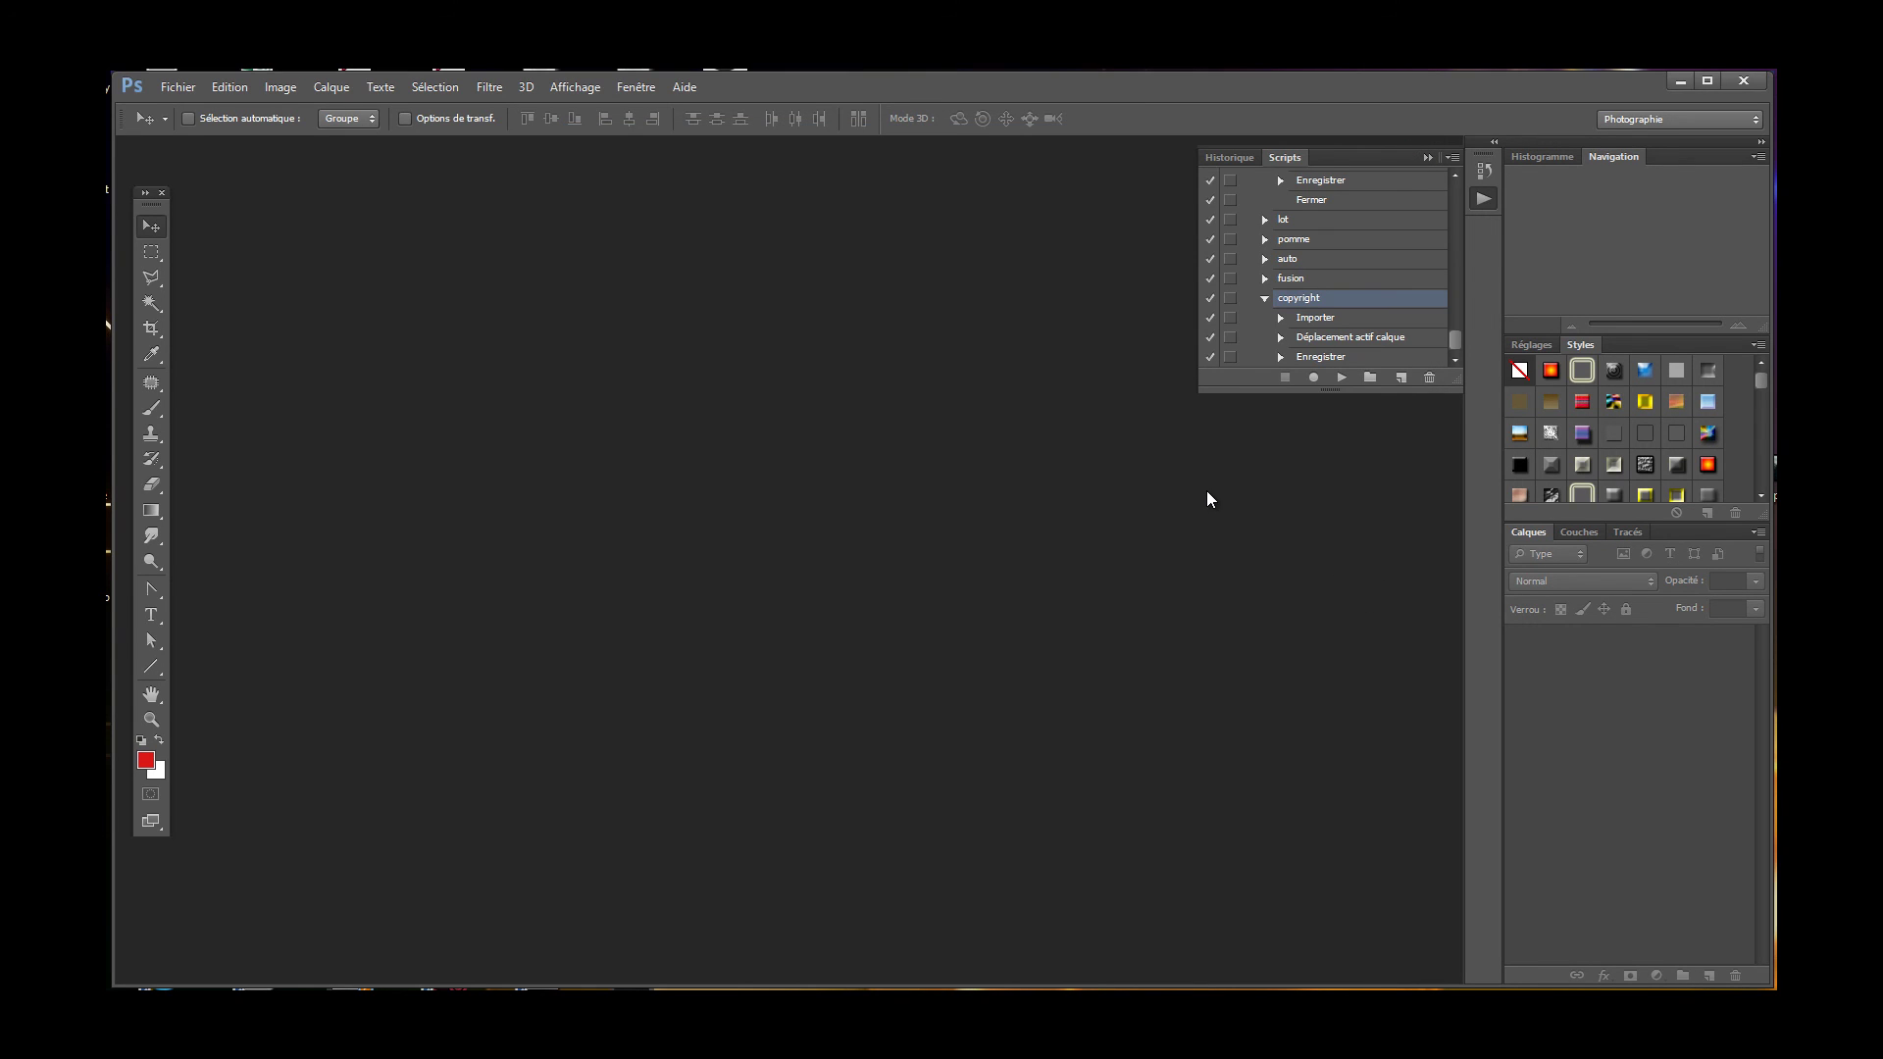